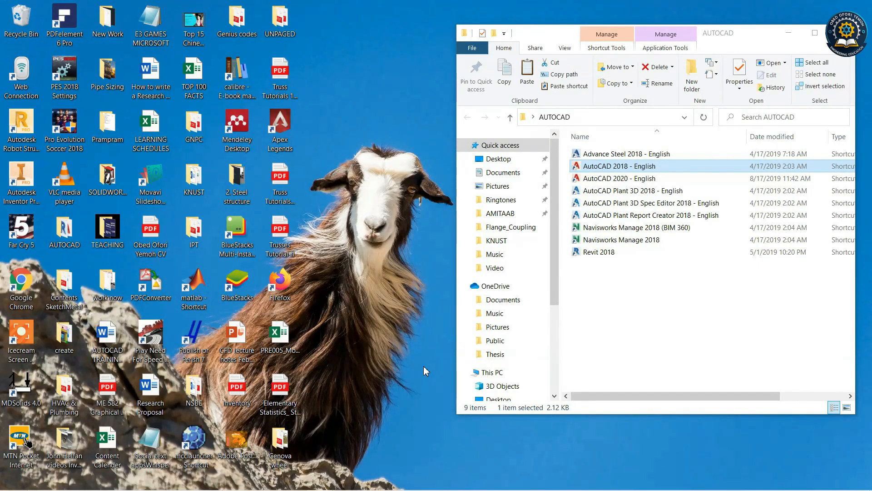
# Open the AutoCAD tutorial PDF and read the Line-tool example and its command sequence on pages 19–20.
pyautogui.moveTo(452, 488)
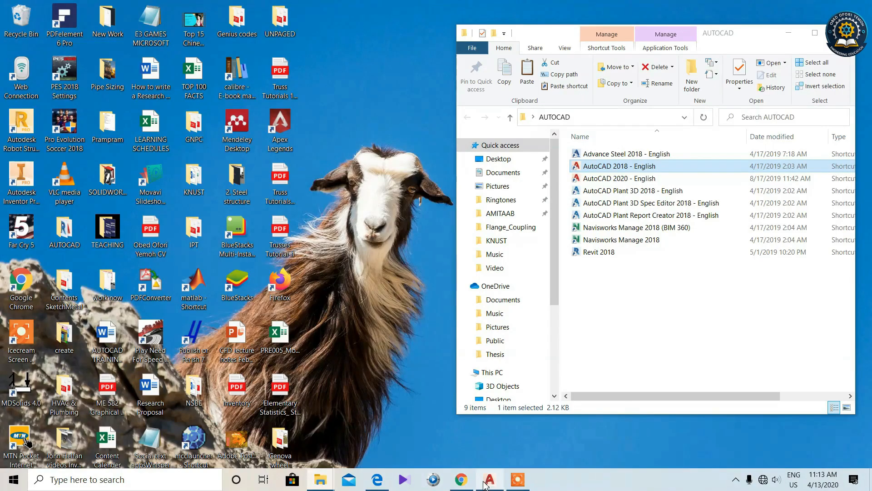
pyautogui.click(377, 479)
pyautogui.scroll(5, 406, 281)
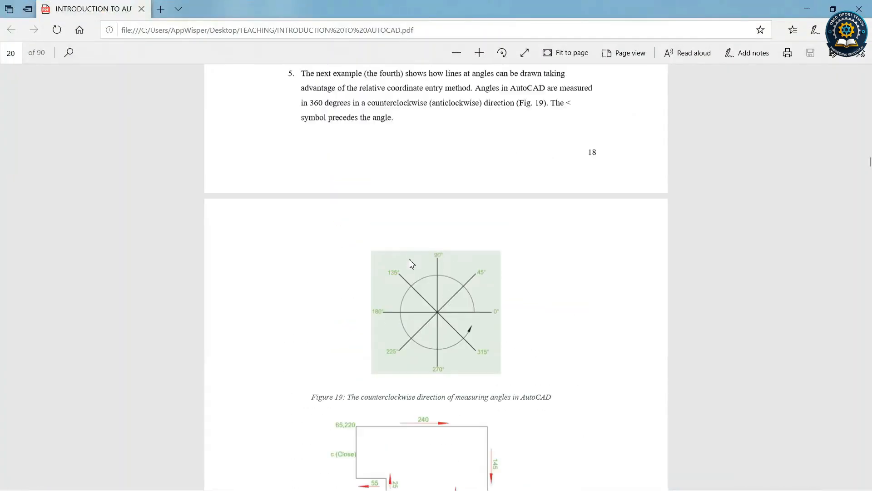
pyautogui.scroll(-4, 409, 264)
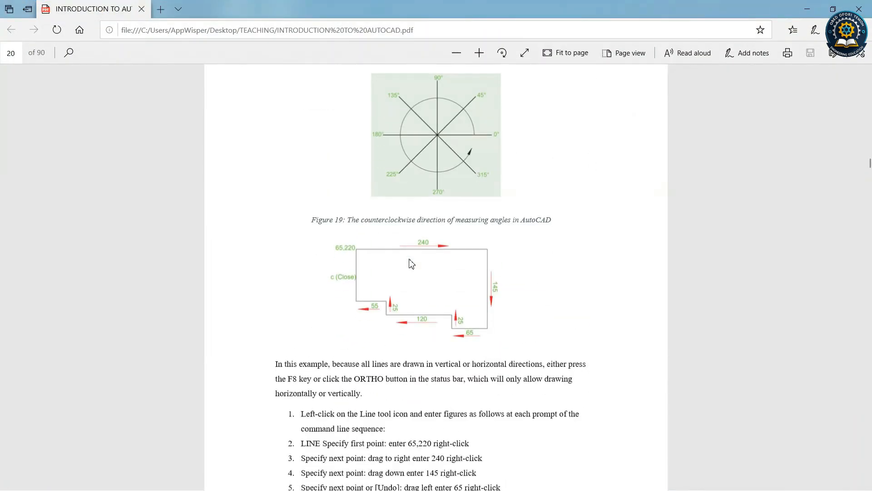
pyautogui.scroll(-3, 459, 272)
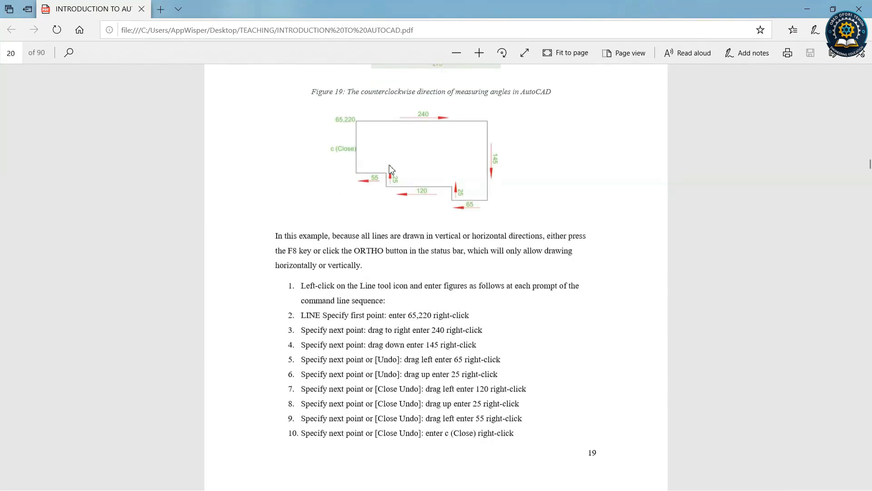
pyautogui.scroll(4, 395, 235)
pyautogui.scroll(4, 404, 254)
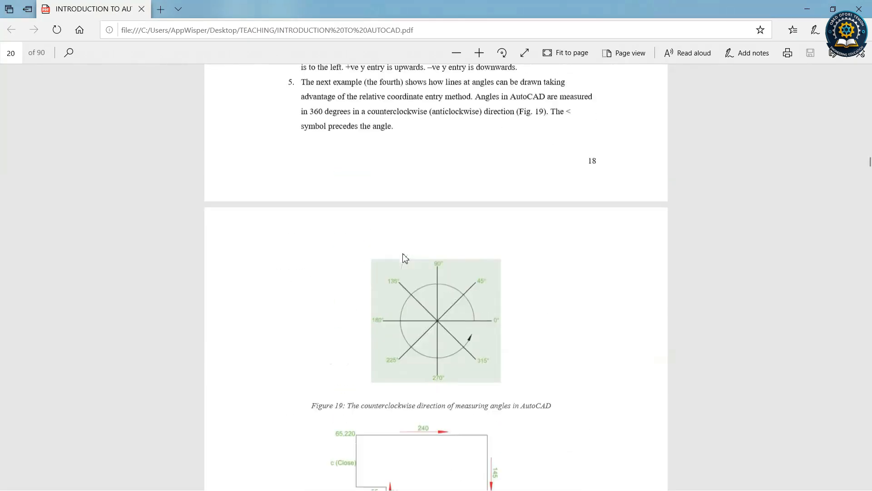
pyautogui.scroll(-3, 435, 295)
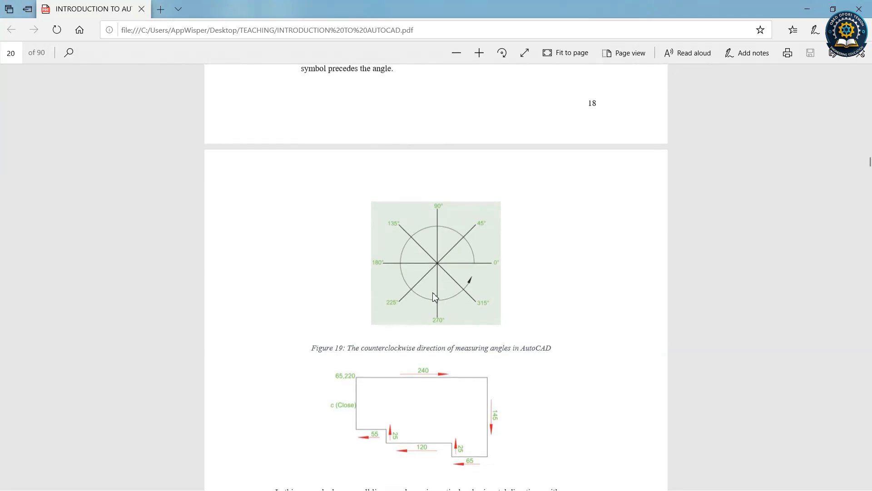
pyautogui.scroll(-12, 436, 291)
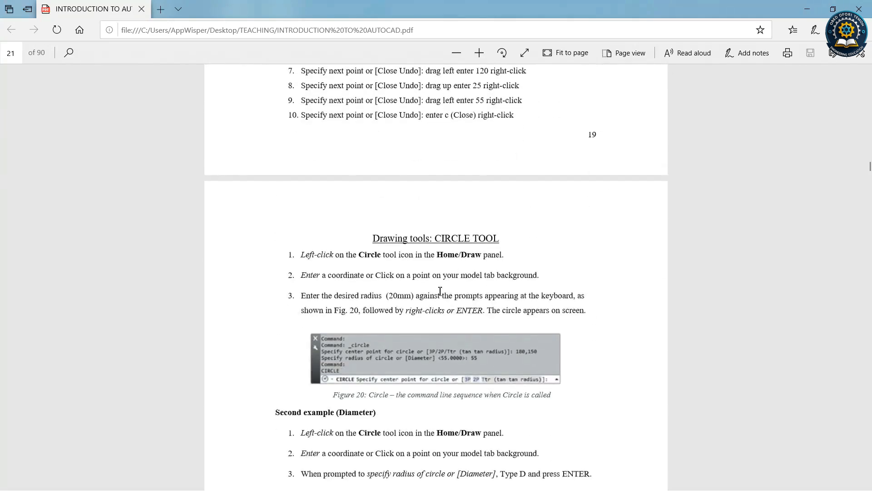
pyautogui.scroll(5, 454, 282)
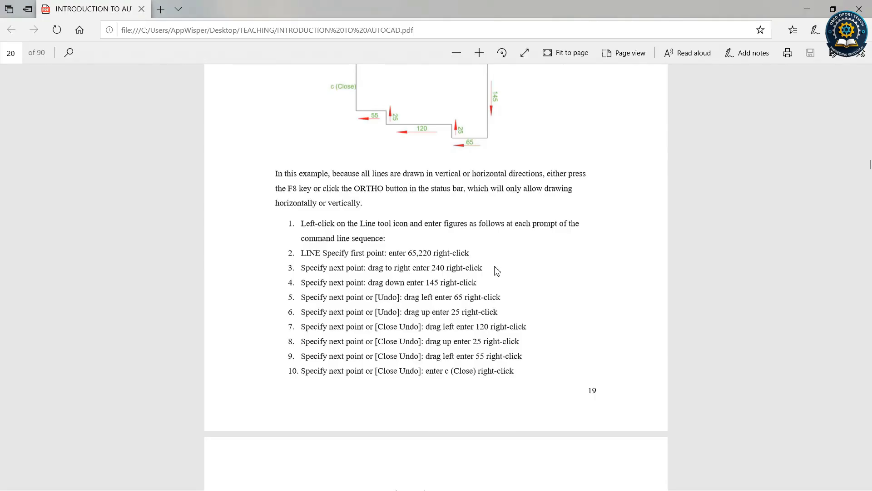
pyautogui.scroll(-8, 497, 271)
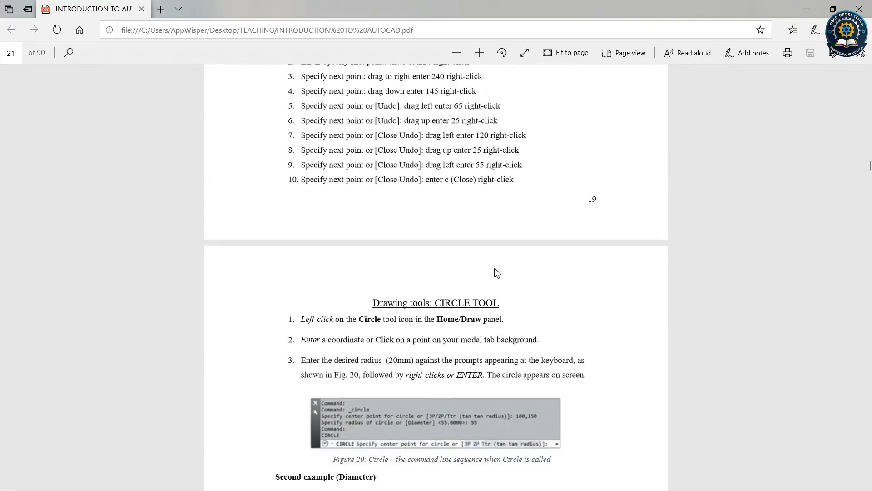
pyautogui.scroll(7, 497, 271)
pyautogui.scroll(4, 497, 269)
pyautogui.scroll(-12, 497, 269)
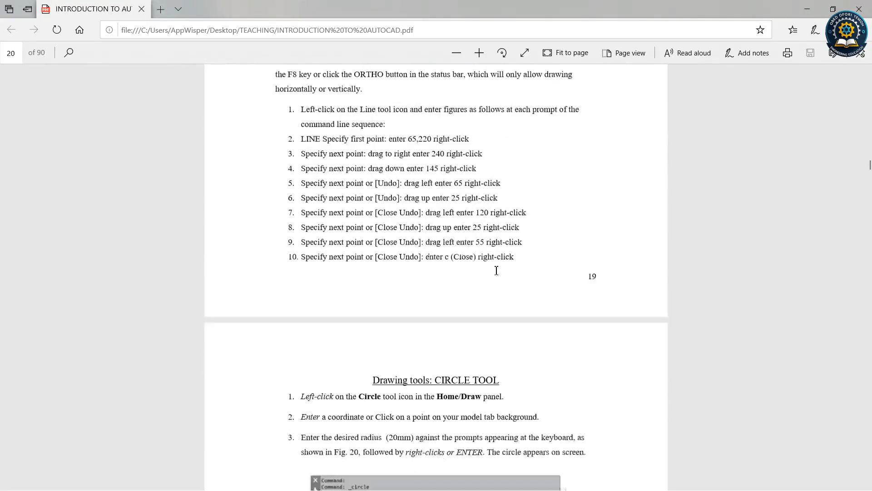
pyautogui.scroll(1, 496, 270)
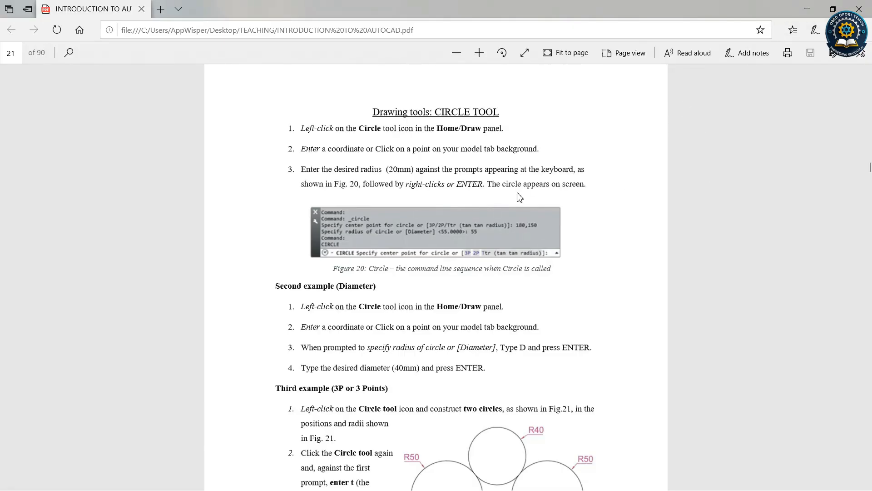
# Switch to AutoCAD 2018 and start a new drawing from the acadiso.dwt template.
pyautogui.click(806, 9)
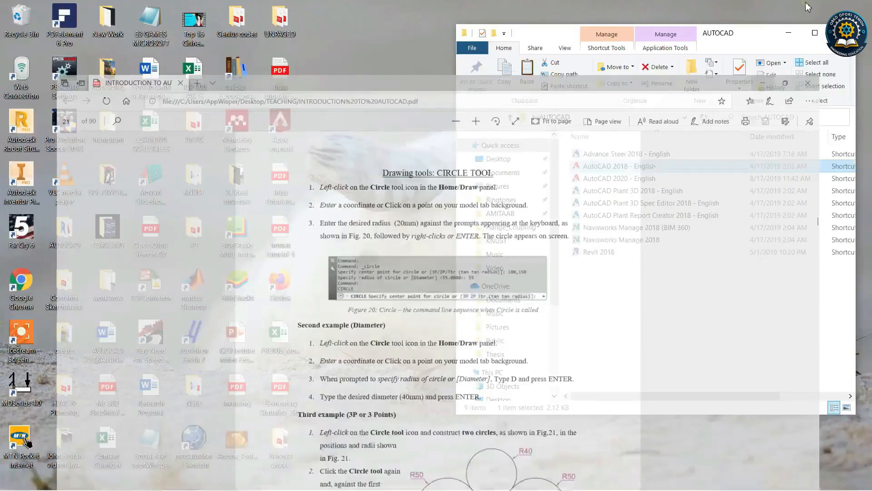
pyautogui.moveTo(518, 485)
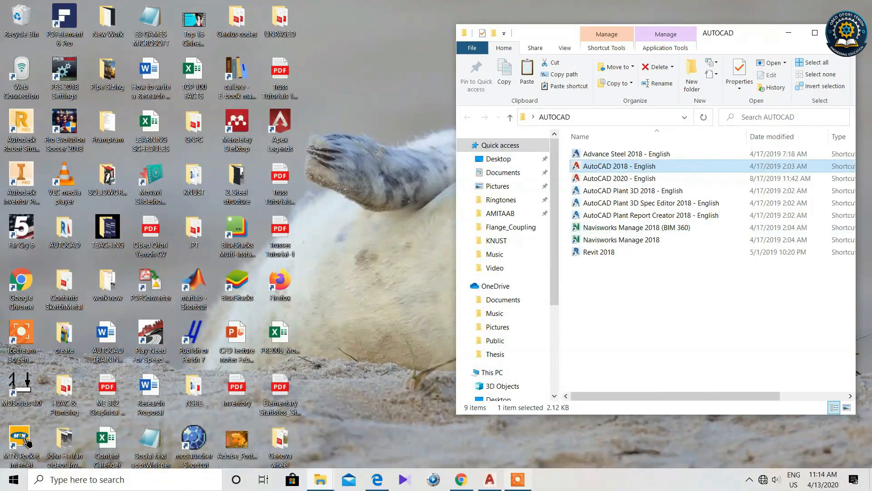
pyautogui.click(492, 481)
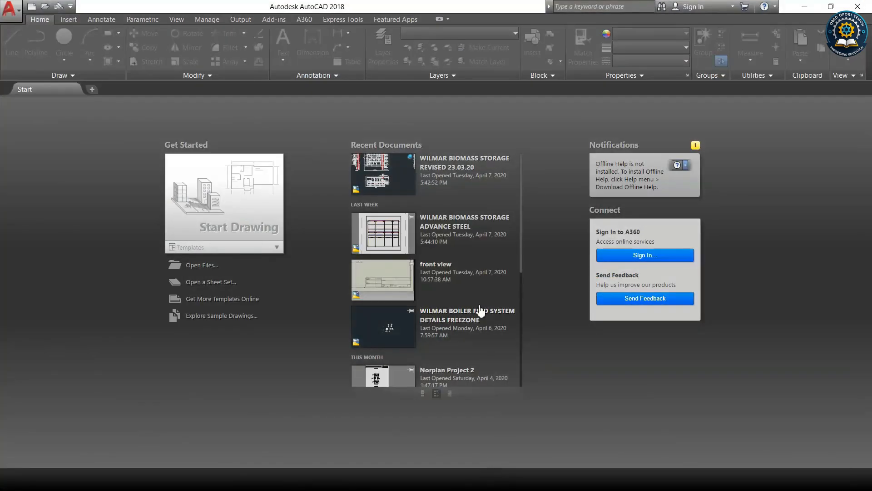
pyautogui.click(276, 249)
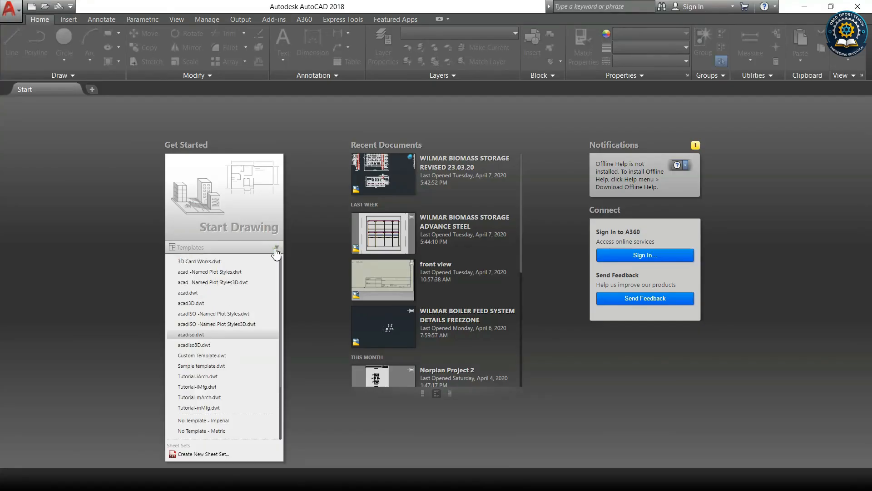
pyautogui.click(198, 337)
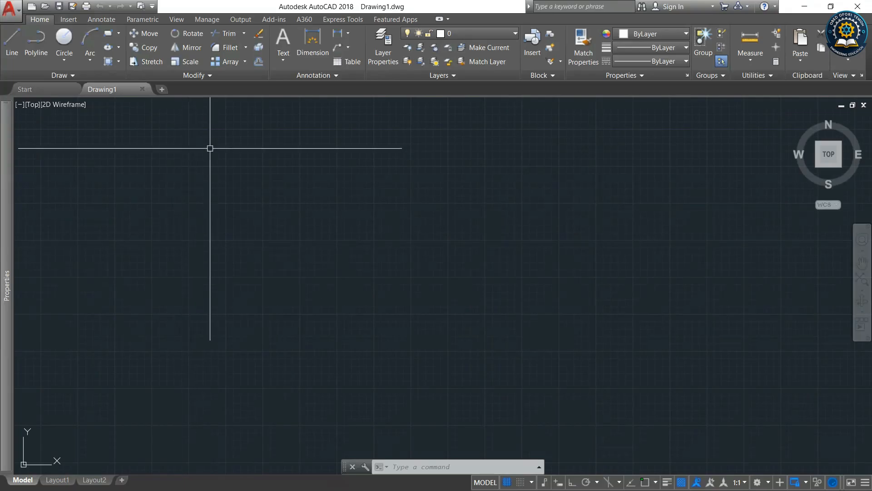
# Start the Line command and, checking the tutorial's coordinates, specify the first point at 65,220.
pyautogui.click(16, 54)
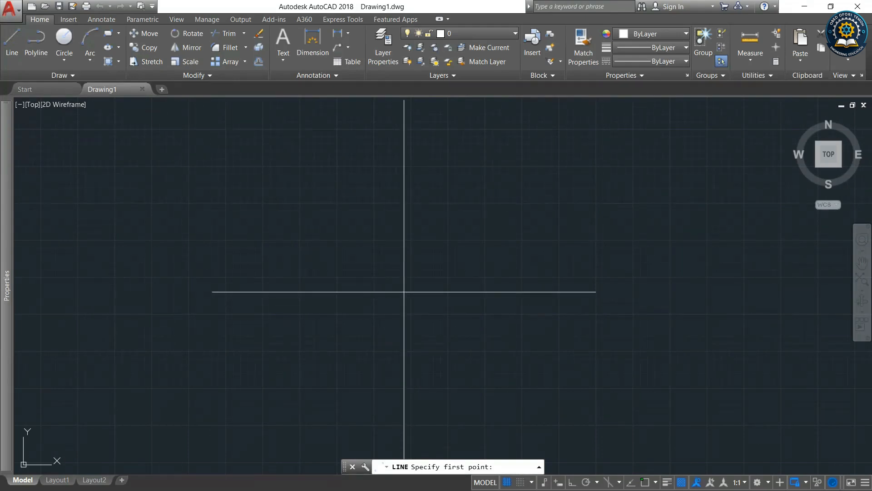
pyautogui.click(804, 7)
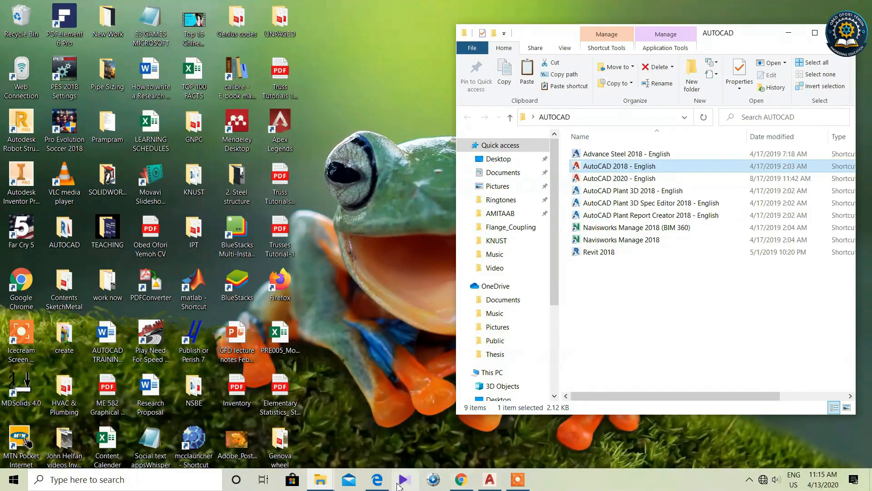
pyautogui.click(377, 479)
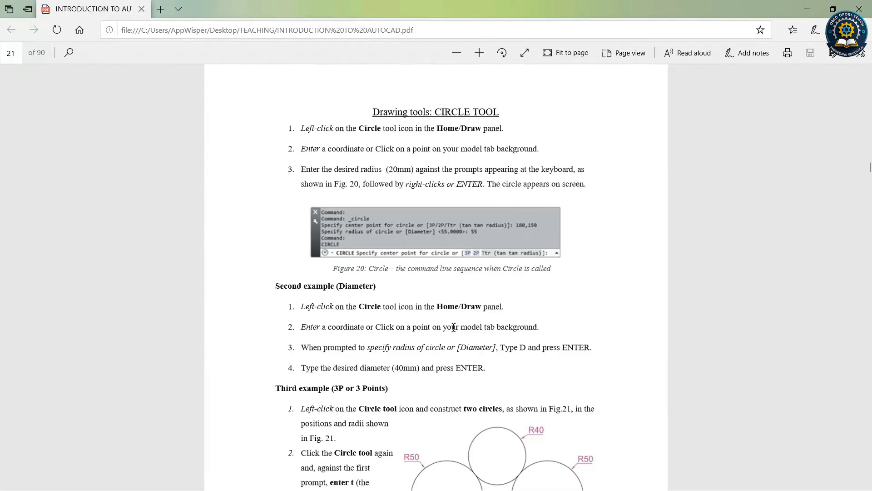
pyautogui.scroll(6, 435, 268)
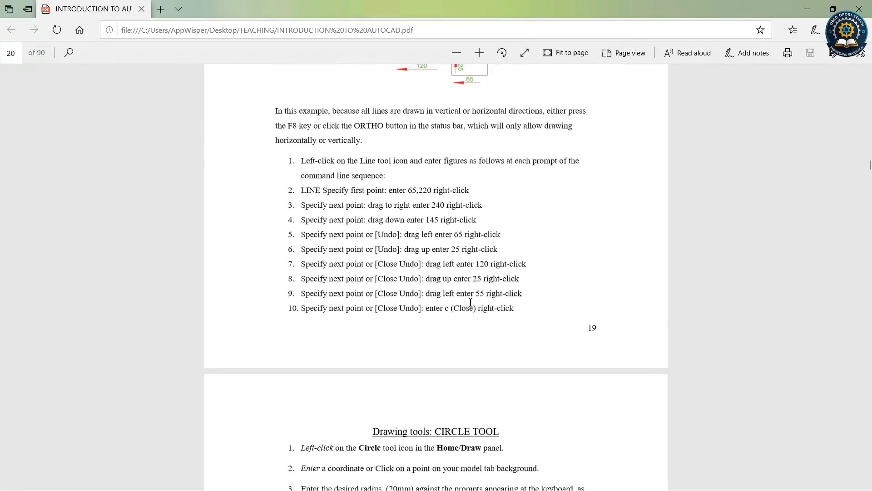
pyautogui.scroll(3, 470, 302)
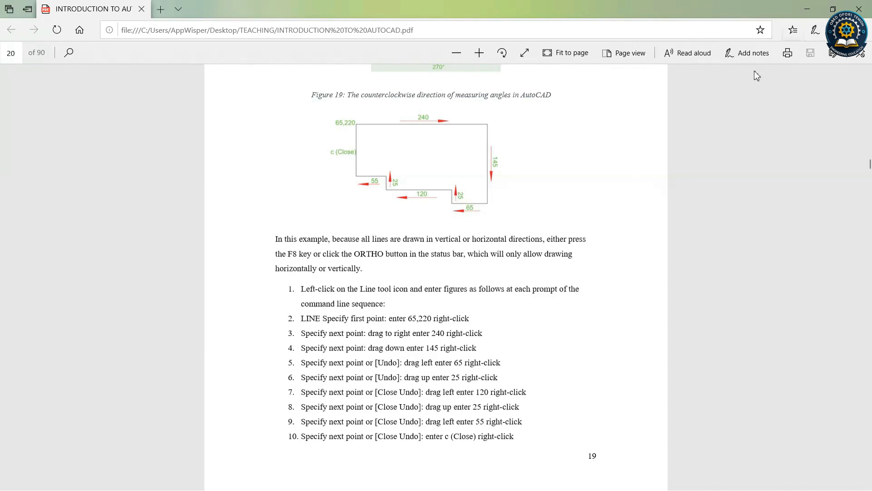
pyautogui.click(807, 9)
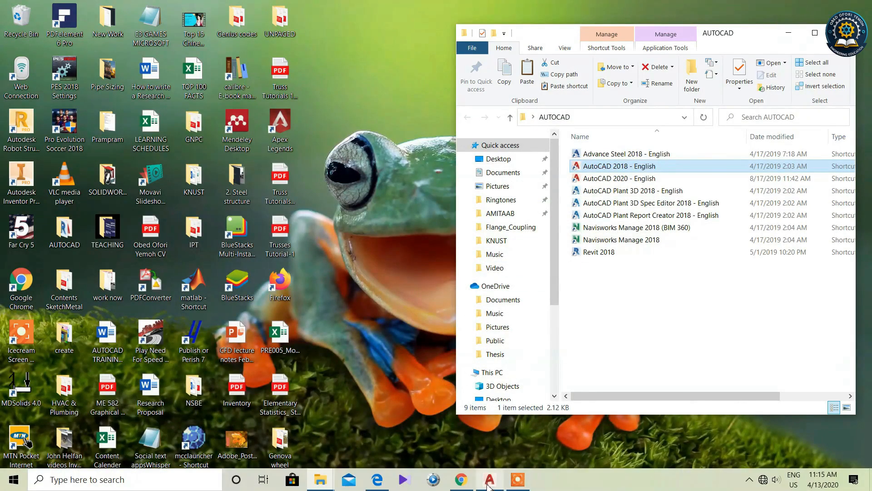
pyautogui.click(518, 480)
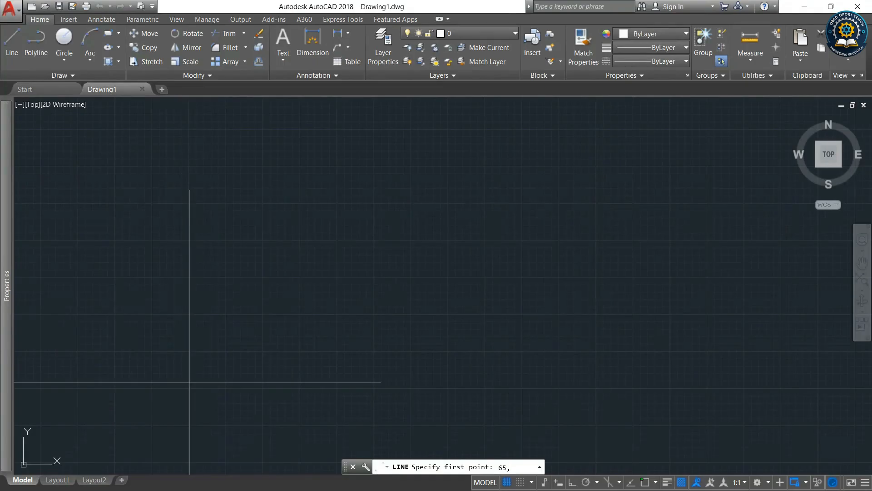
pyautogui.write('220')
pyautogui.press('Return')
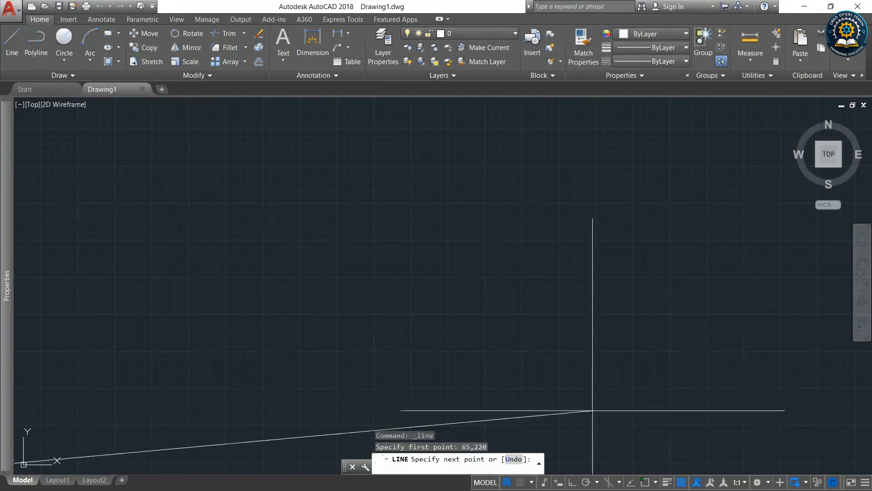
# Turn on Ortho mode and draw the first segment 240 units to the right.
pyautogui.scroll(-4, 592, 395)
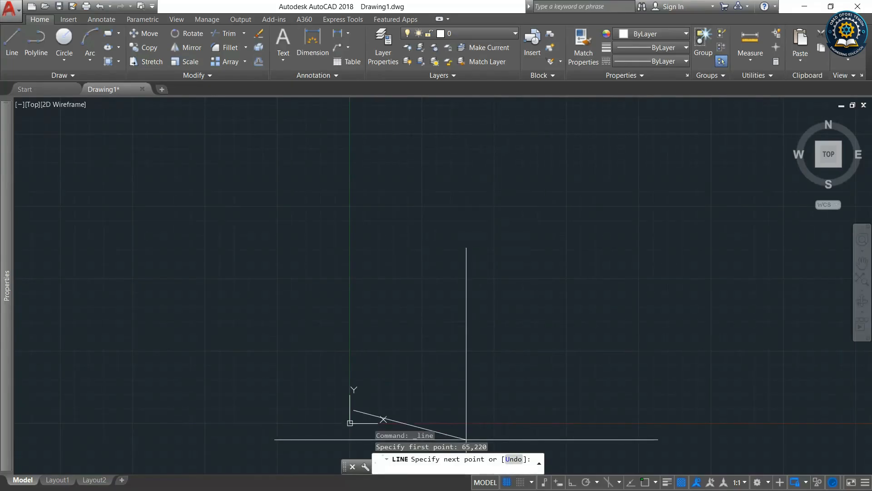
pyautogui.click(804, 6)
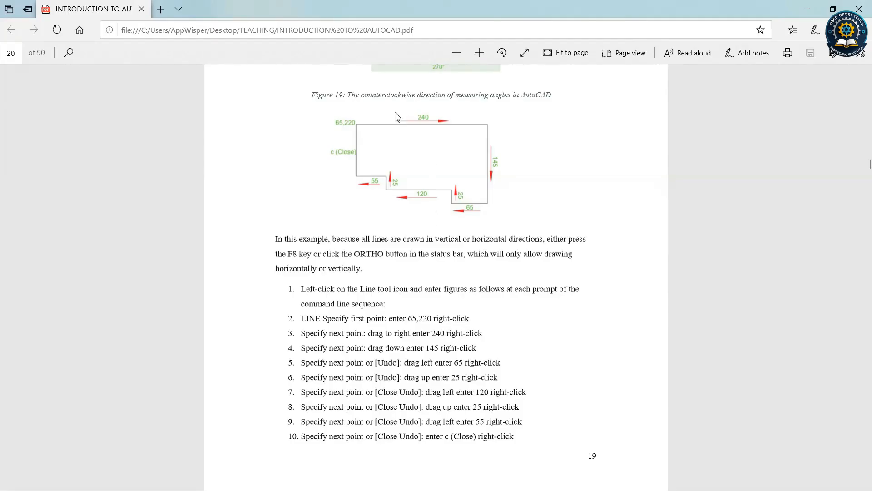
pyautogui.click(806, 12)
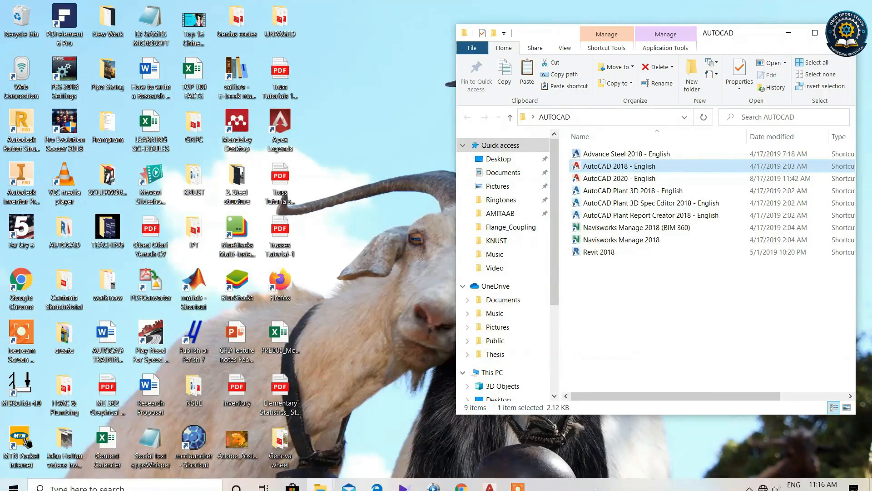
pyautogui.click(487, 480)
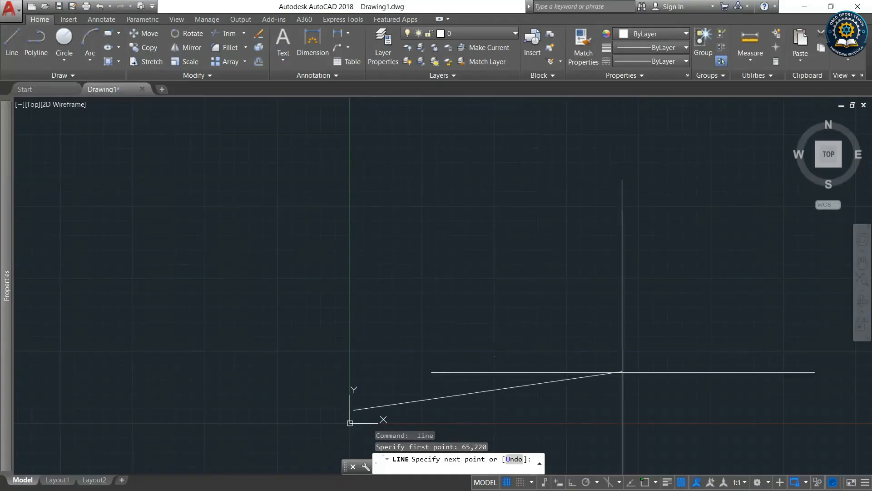
pyautogui.click(572, 482)
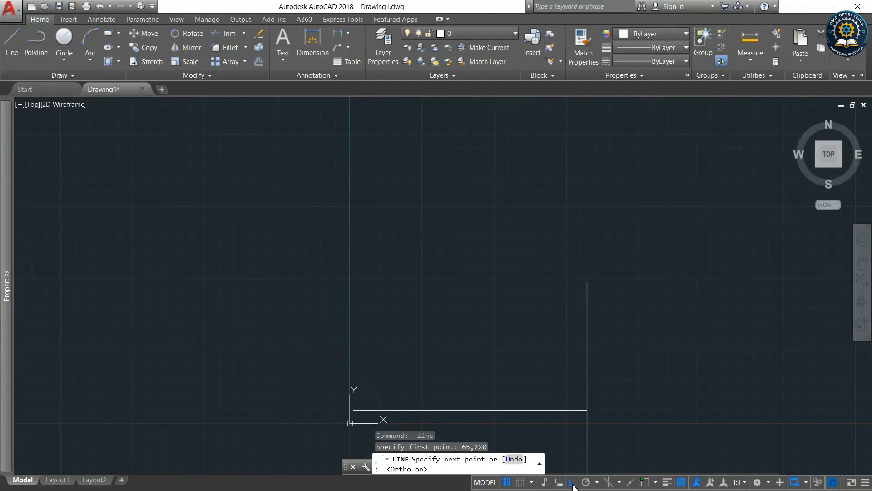
pyautogui.scroll(-2, 479, 364)
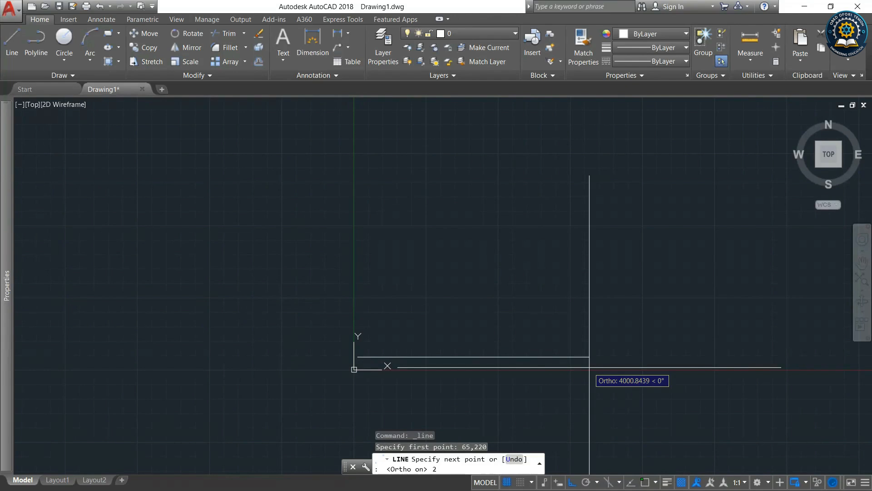
pyautogui.press('Return')
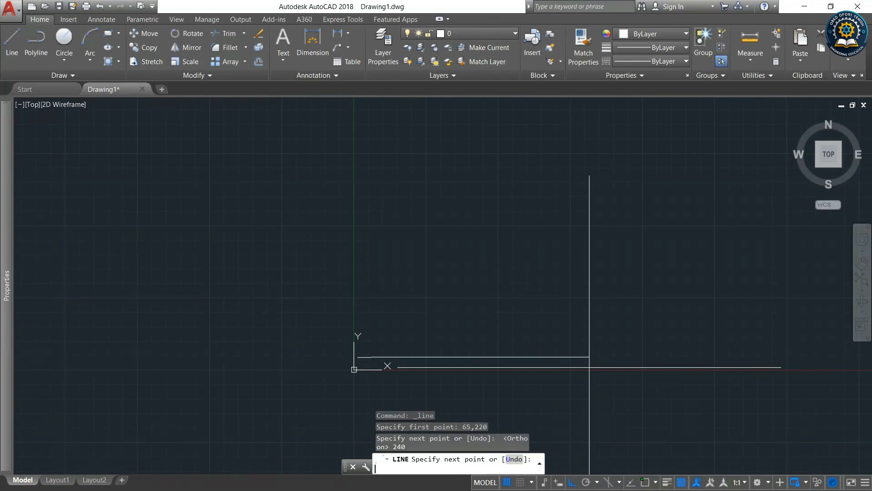
# Switch to the tutorial PDF and restore its window to a smaller size beside the drawing.
pyautogui.scroll(10, 363, 359)
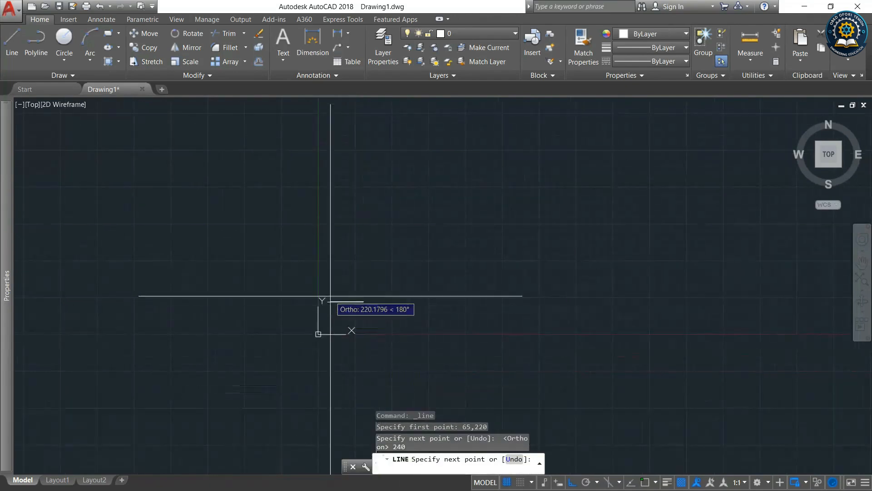
pyautogui.click(804, 7)
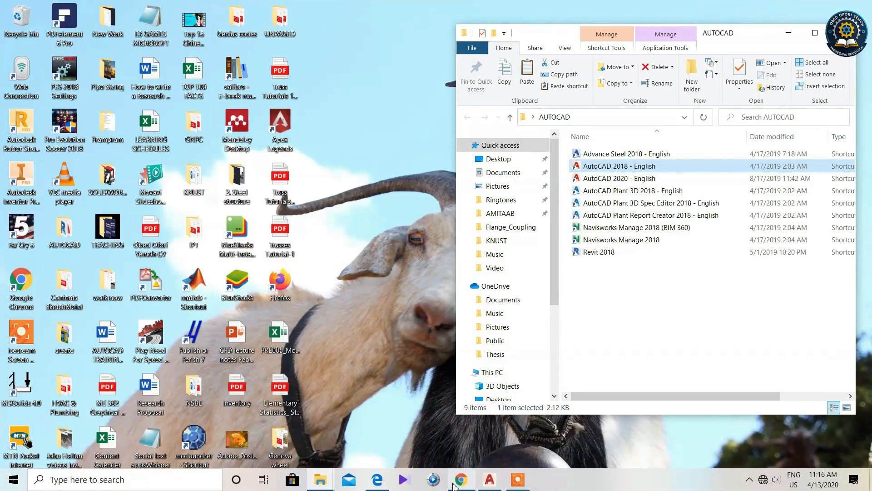
pyautogui.click(377, 481)
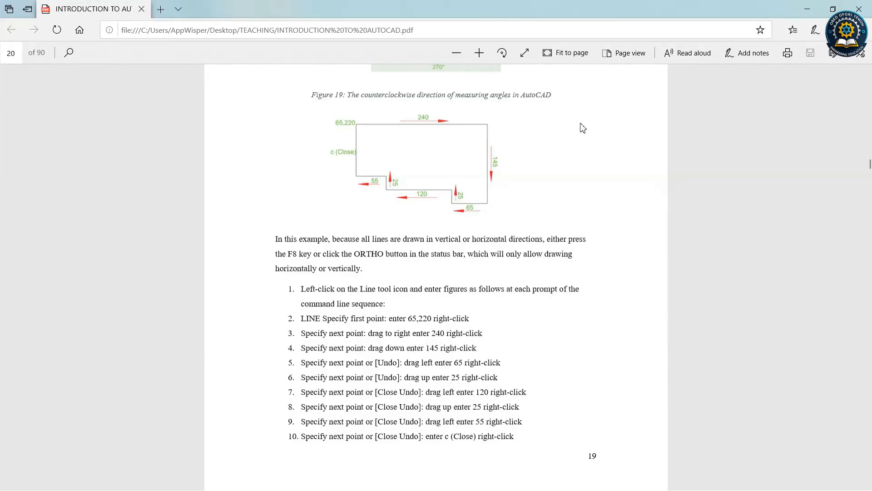
pyautogui.moveTo(560, 9); pyautogui.dragTo(771, 93)
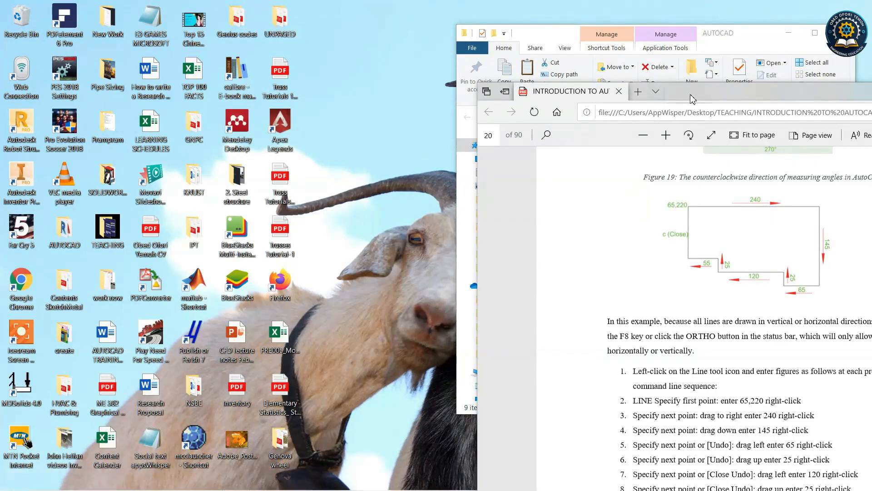
# Arrange the drawing and tutorial PDF windows side by side and end the active Line command.
pyautogui.moveTo(690, 94); pyautogui.dragTo(843, 83)
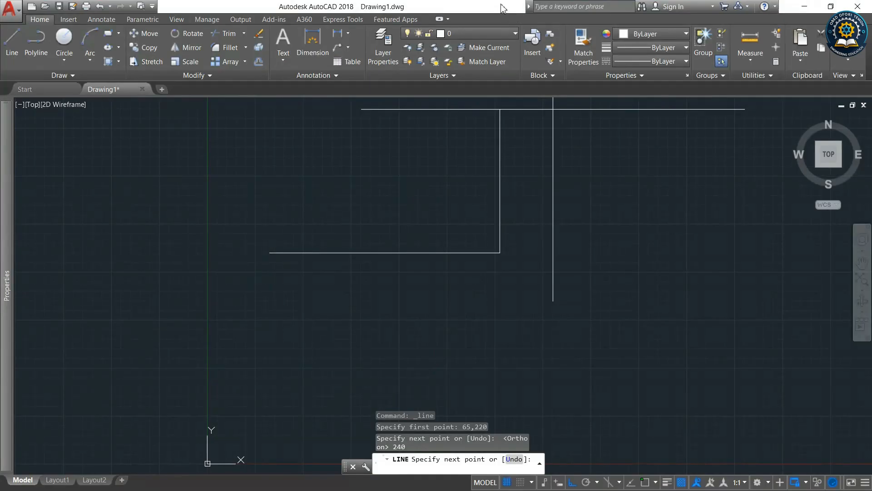
pyautogui.moveTo(501, 5); pyautogui.dragTo(280, 34)
pyautogui.press('Escape')
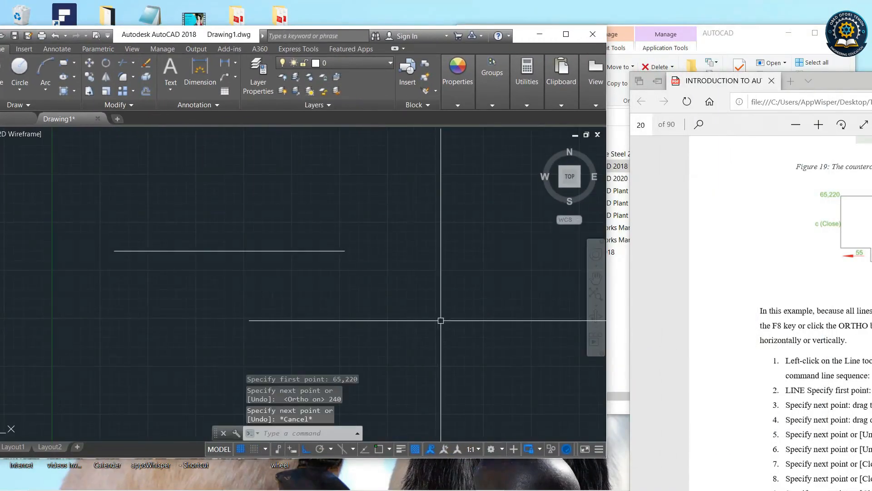
pyautogui.moveTo(849, 84); pyautogui.dragTo(713, 55)
pyautogui.click(332, 277)
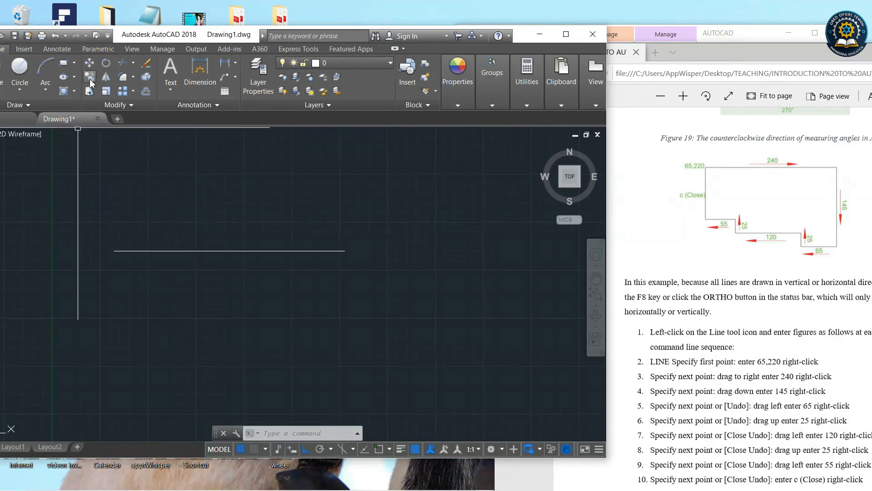
# Turn on Object Snap and start a polyline at the right end of the 240-unit line.
pyautogui.scroll(-4, 325, 277)
pyautogui.scroll(4, 308, 288)
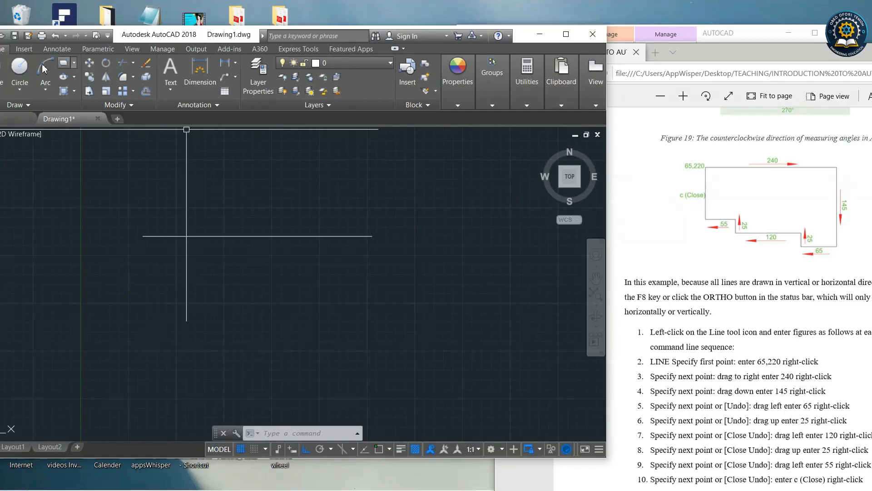
pyautogui.click(2, 74)
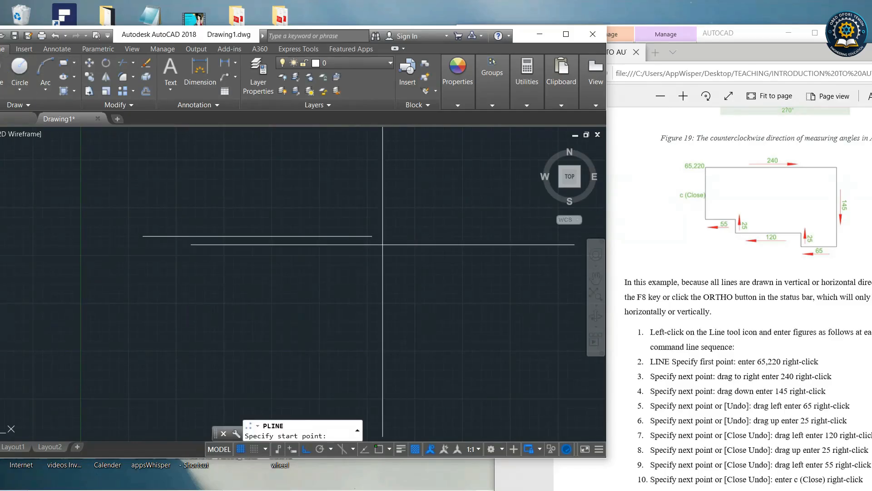
pyautogui.click(378, 449)
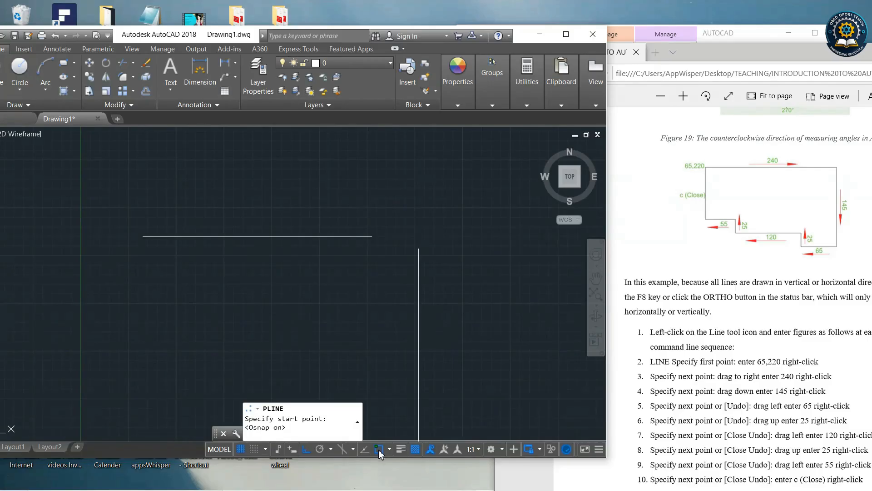
pyautogui.click(372, 236)
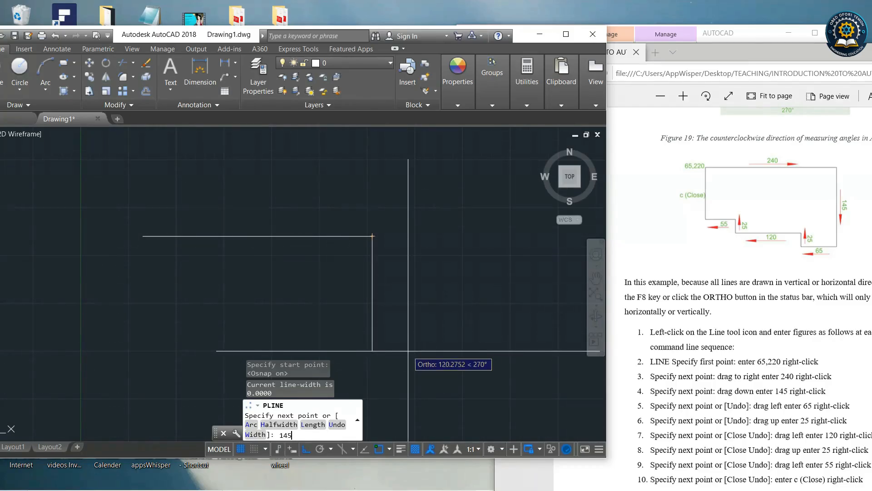
# Continue the polyline 145 units down, 65 units left and 25 units up.
pyautogui.press('Return')
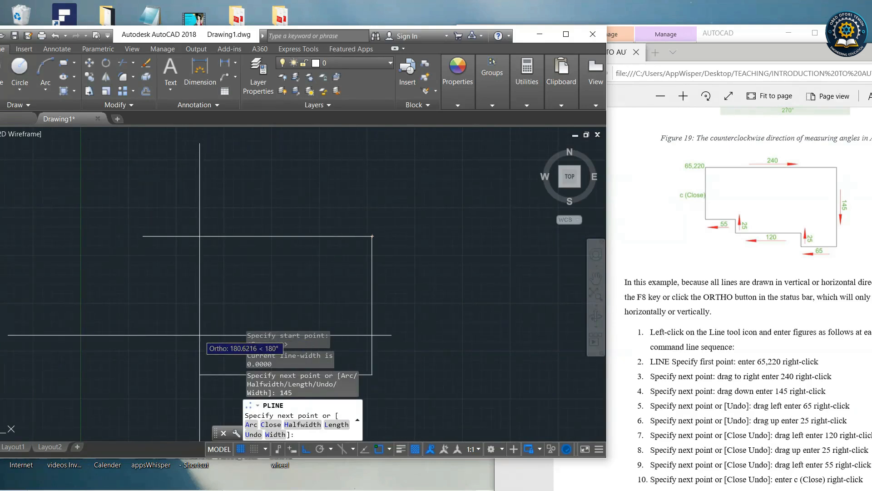
pyautogui.rightClick(161, 333)
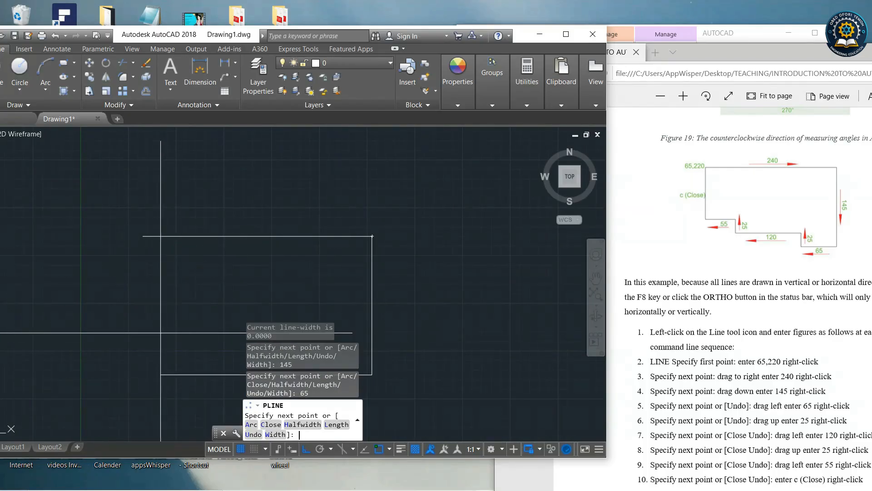
pyautogui.scroll(-2, 357, 264)
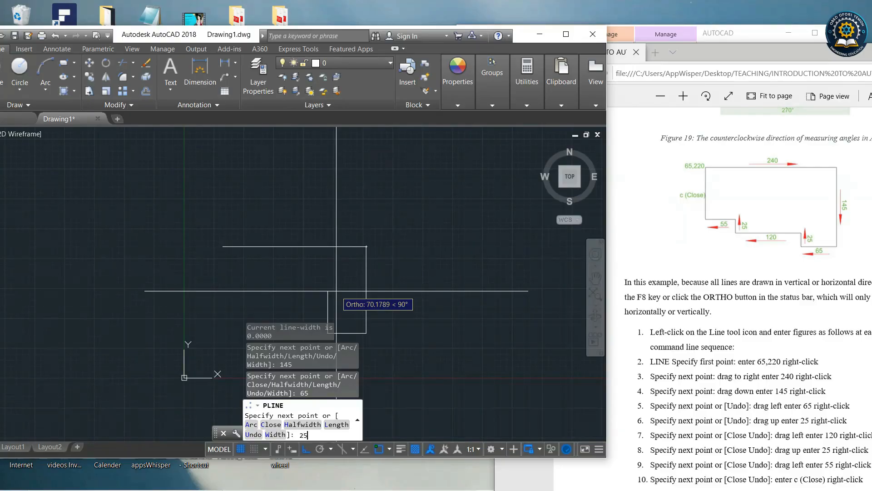
pyautogui.rightClick(336, 291)
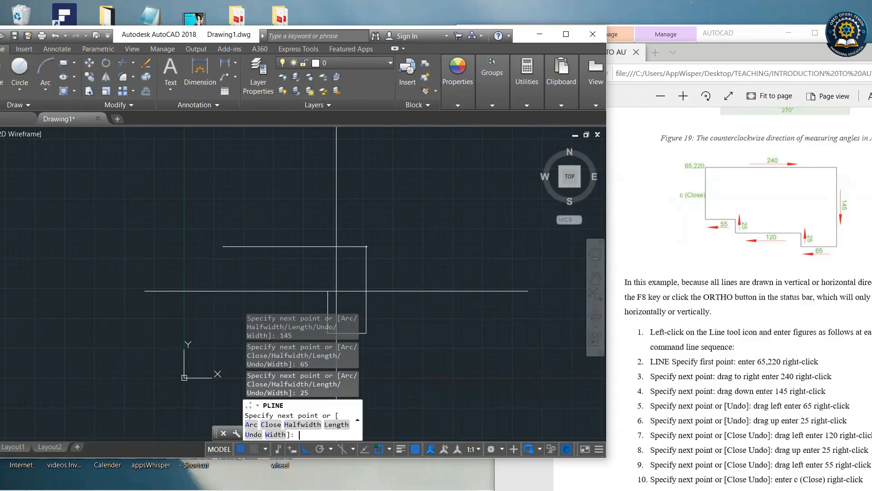
# Continue the polyline 120 left, 25 up and 55 left, then finish it at the outline's starting corner.
pyautogui.write('120')
pyautogui.rightClick(257, 306)
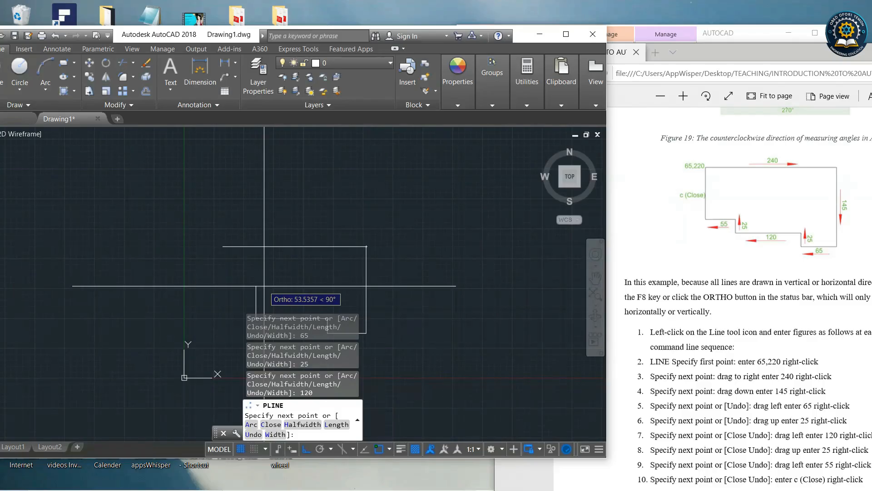
pyautogui.write('25')
pyautogui.rightClick(264, 285)
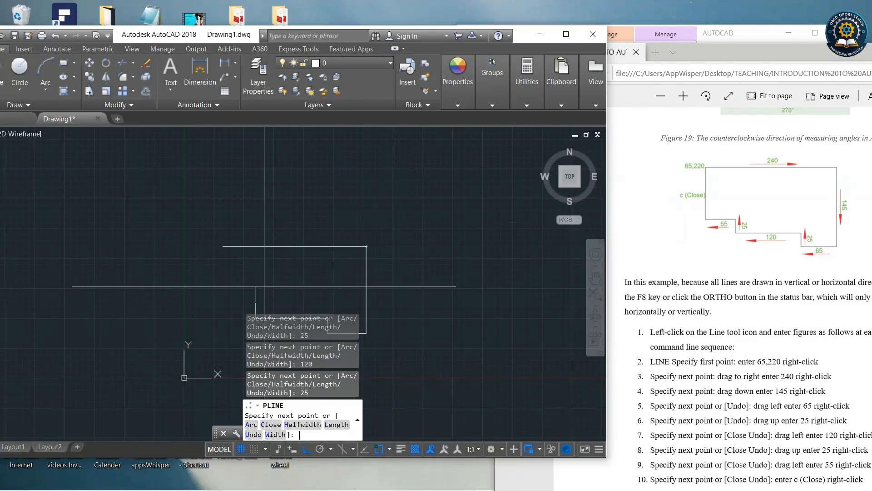
pyautogui.write('55')
pyautogui.rightClick(162, 304)
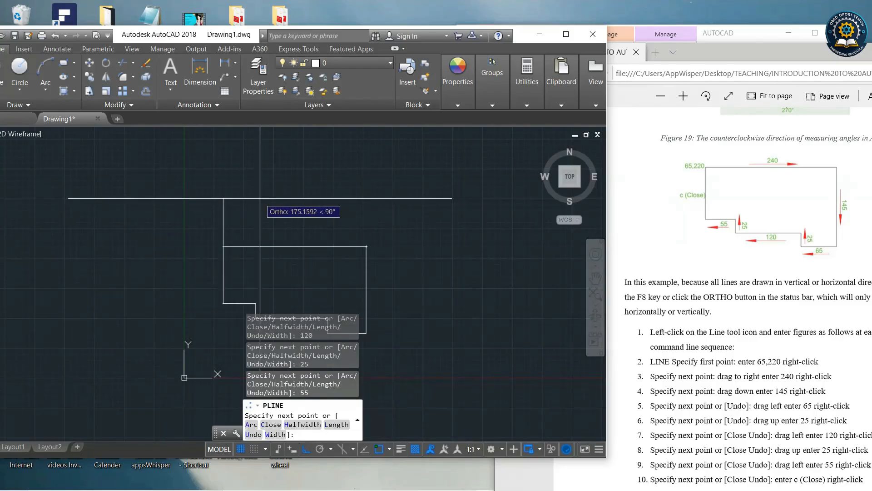
pyautogui.click(233, 242)
pyautogui.rightClick(243, 243)
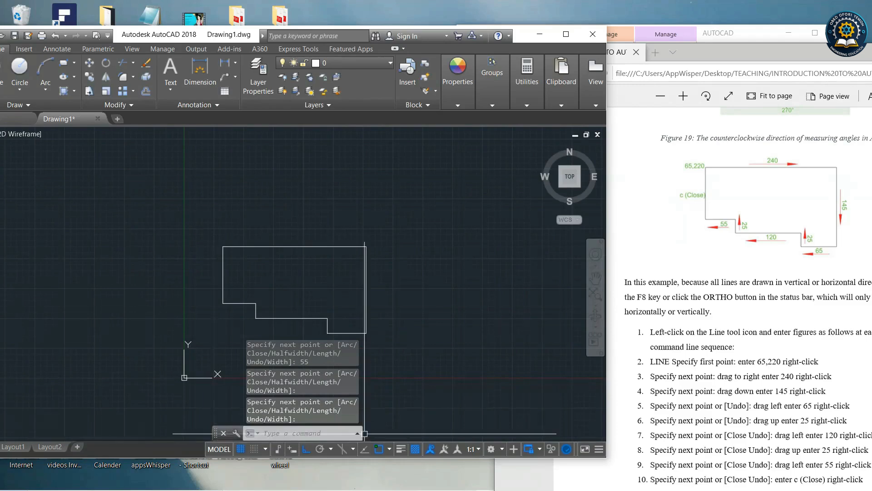
# Reposition the command line and the drawing window.
pyautogui.moveTo(362, 433); pyautogui.dragTo(466, 433)
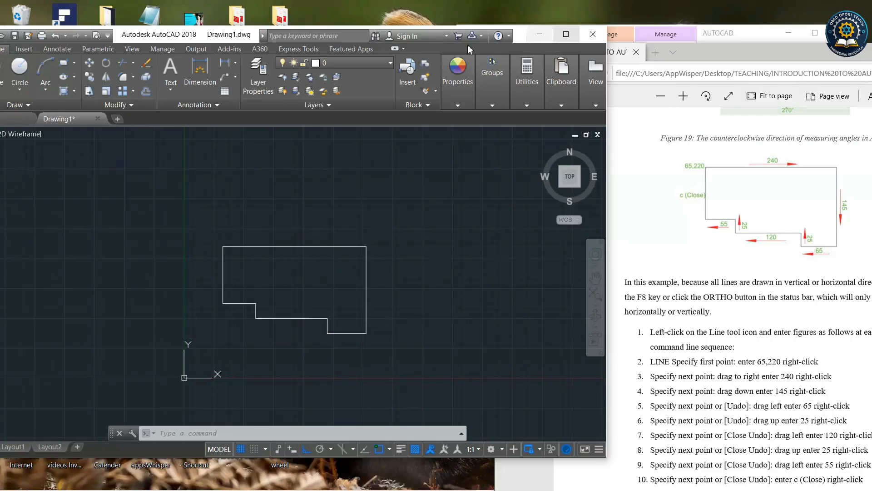
pyautogui.moveTo(237, 35); pyautogui.dragTo(280, 31)
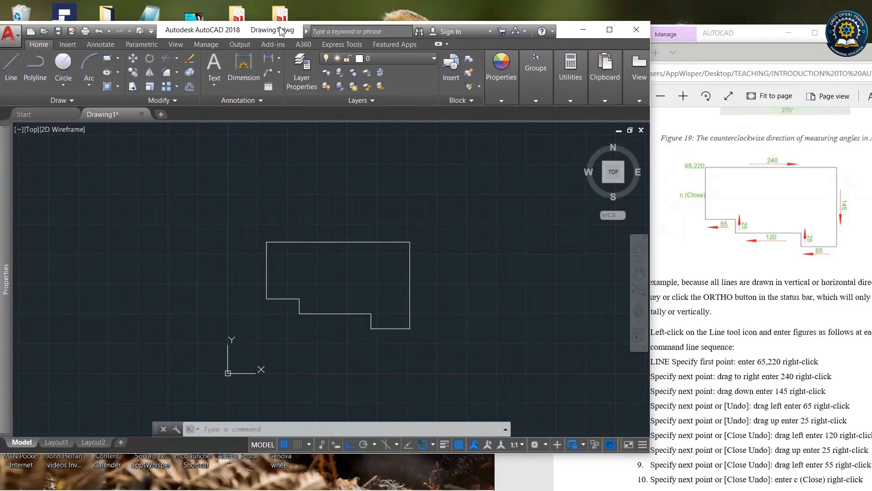
pyautogui.click(10, 64)
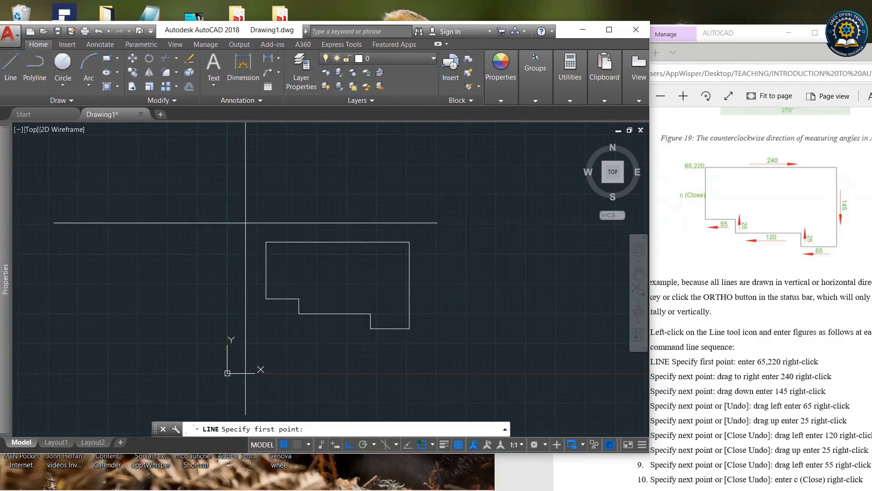
pyautogui.click(275, 176)
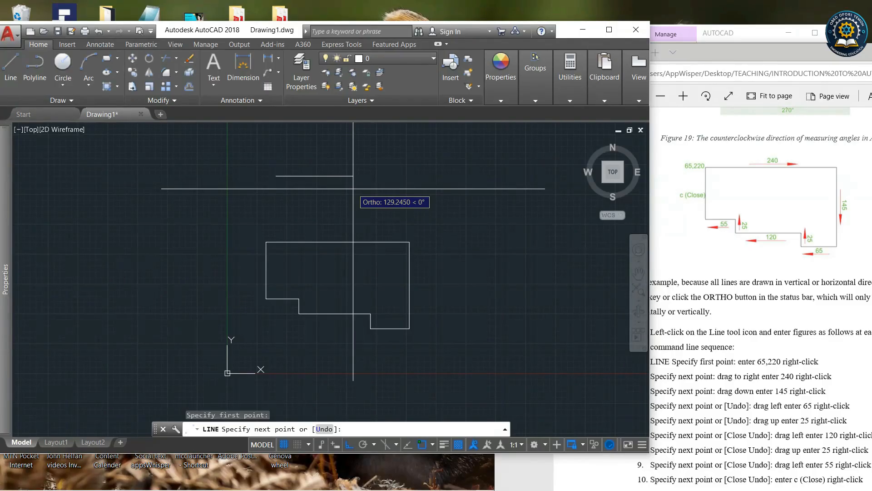
pyautogui.press('Escape')
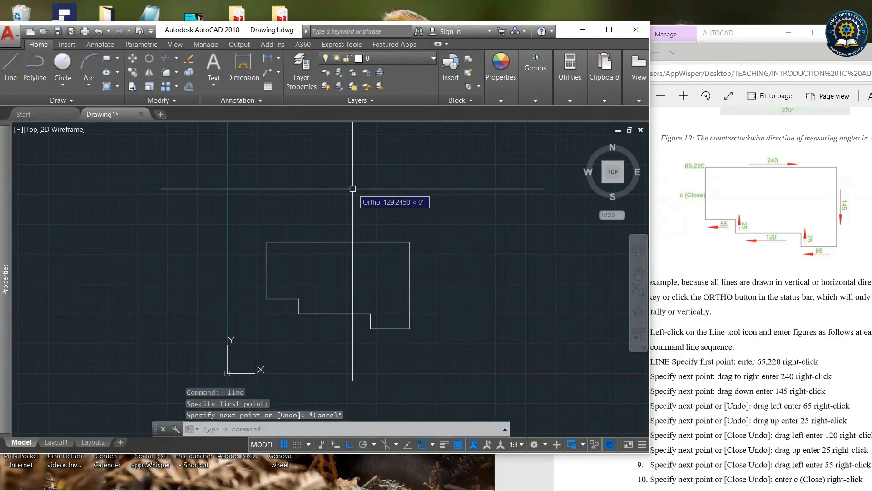
# Bring the tutorial PDF forward and scroll to the Circle tool instructions.
pyautogui.click(698, 132)
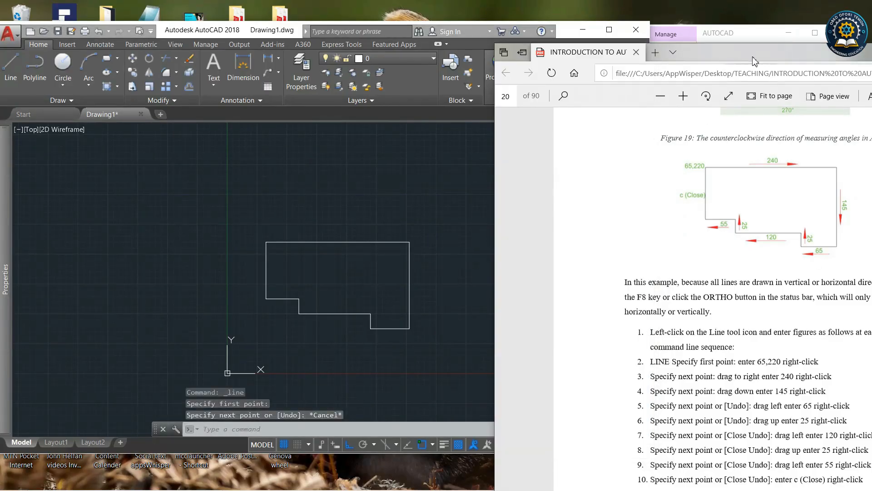
pyautogui.moveTo(753, 61); pyautogui.dragTo(729, 46)
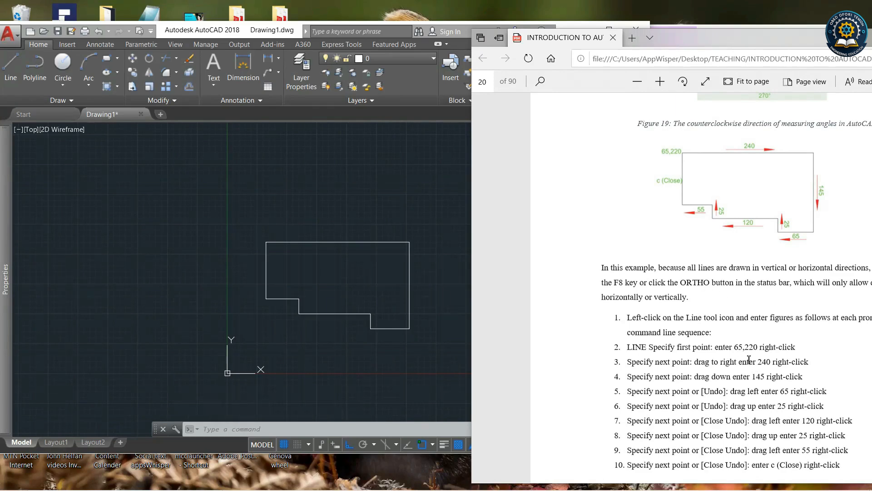
pyautogui.scroll(-8, 749, 359)
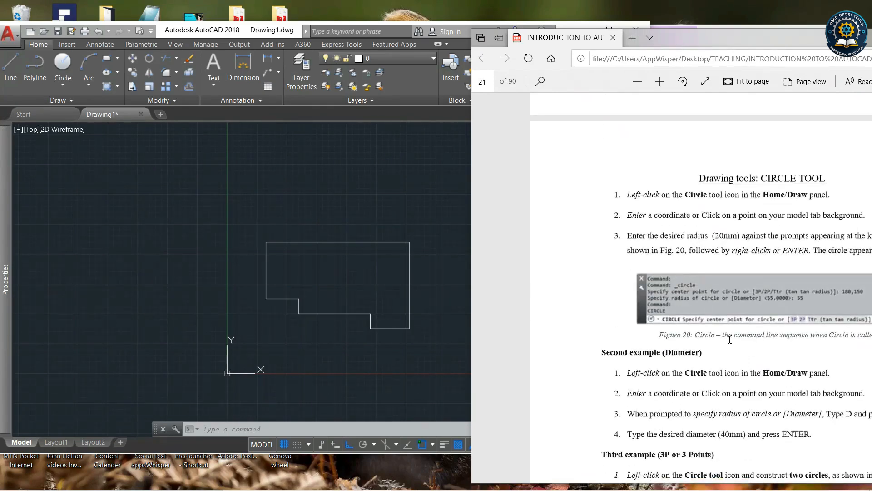
pyautogui.scroll(-5, 696, 314)
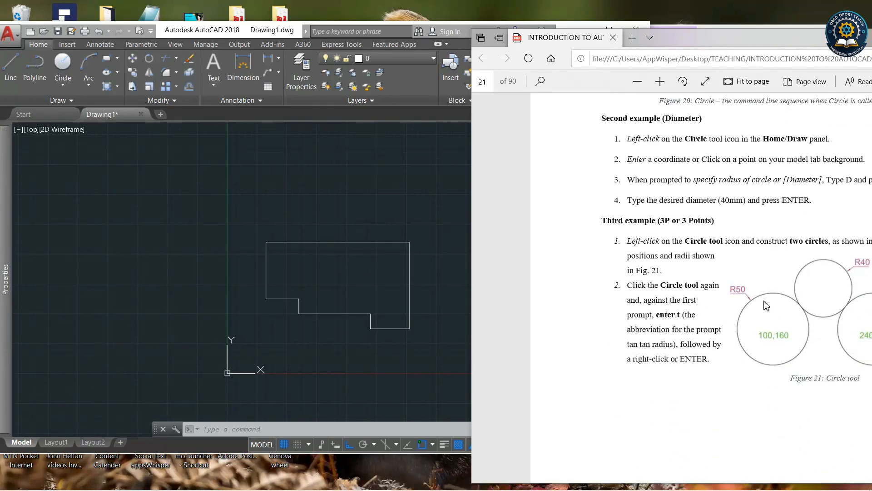
pyautogui.scroll(6, 765, 307)
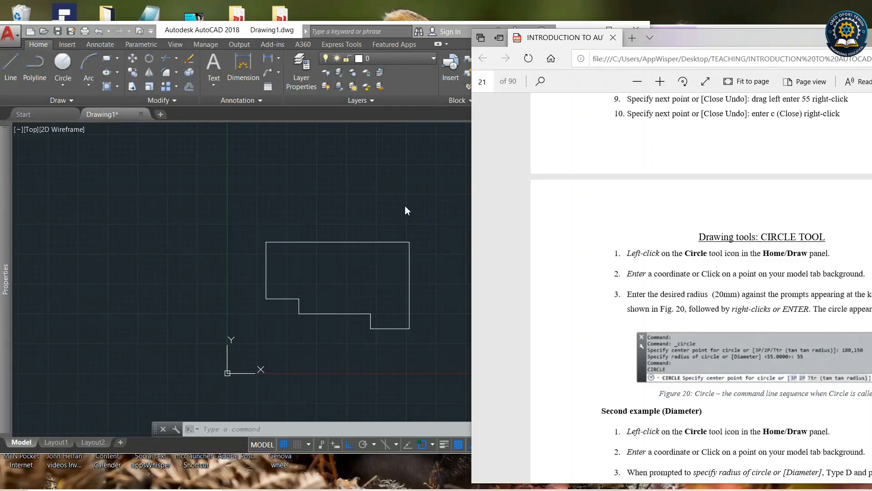
# Select the whole stepped outline and erase it.
pyautogui.click(384, 187)
pyautogui.scroll(-2, 214, 279)
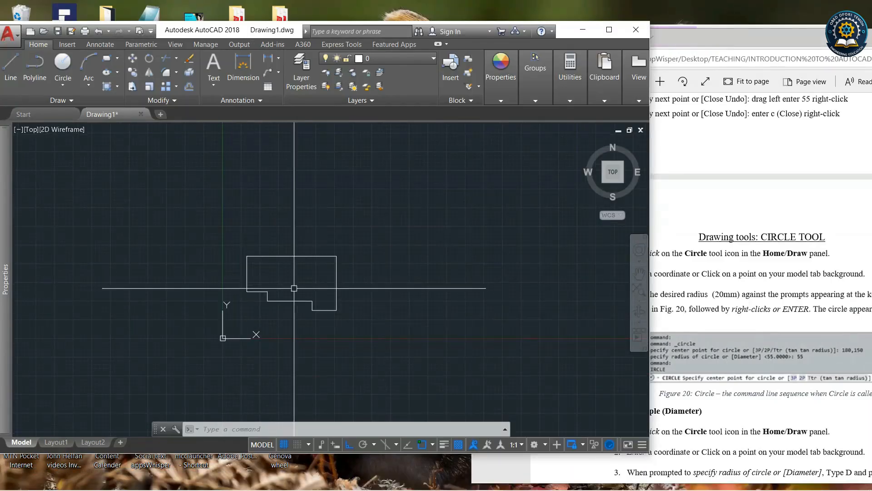
pyautogui.click(383, 324)
pyautogui.click(250, 226)
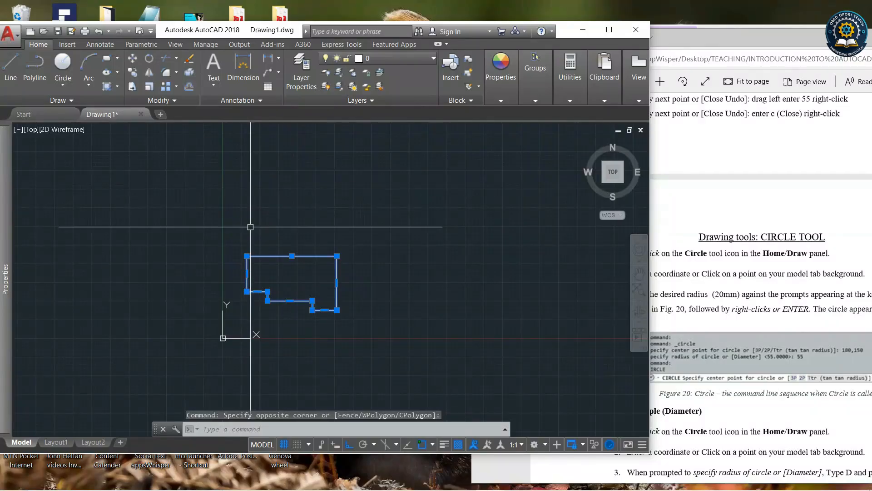
pyautogui.press('Delete')
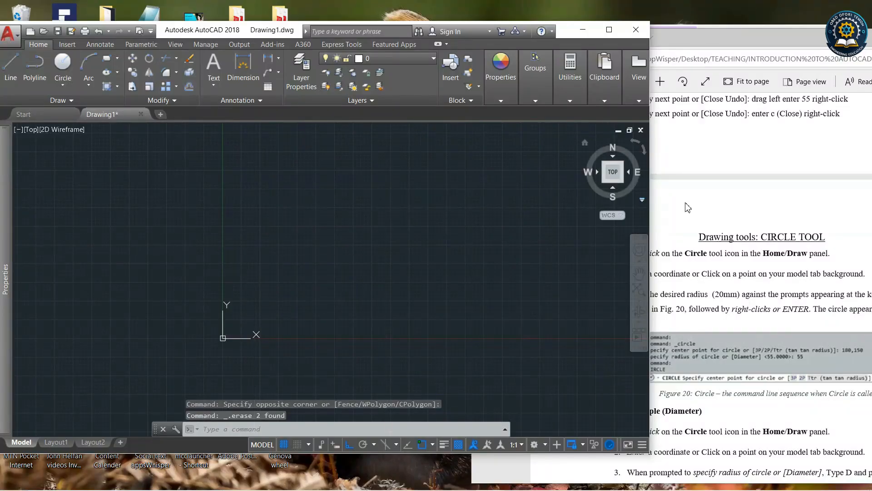
# Draw a Center, Radius circle with radius 50.
pyautogui.click(66, 88)
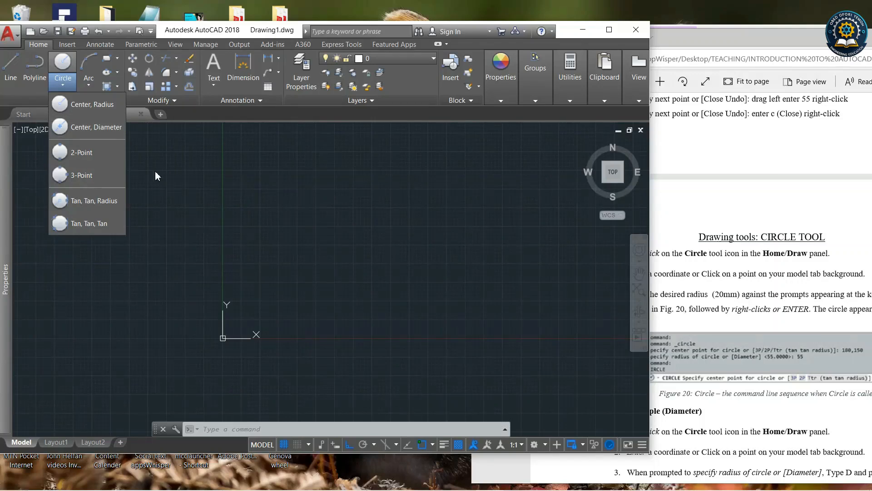
pyautogui.click(72, 108)
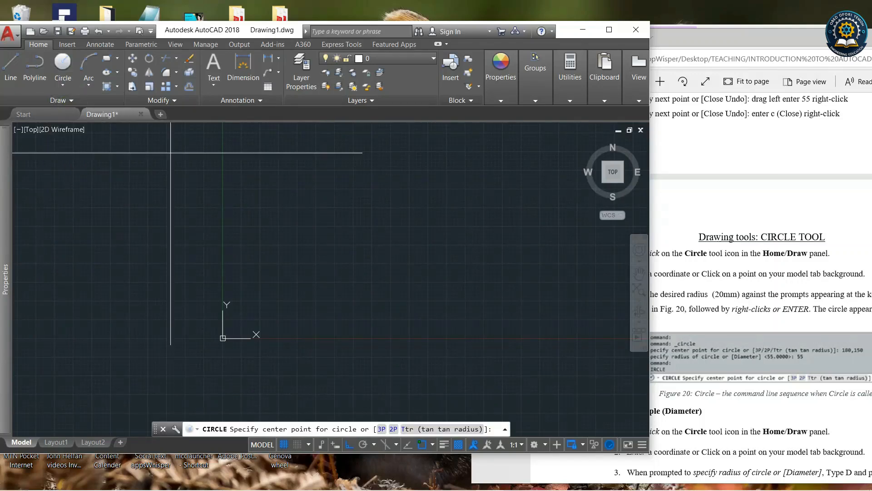
pyautogui.click(363, 220)
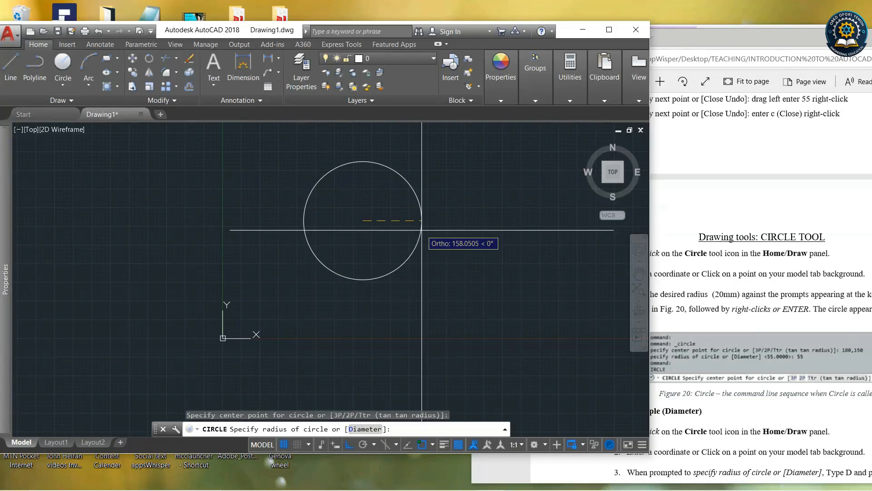
pyautogui.write('0')
pyautogui.press('Return')
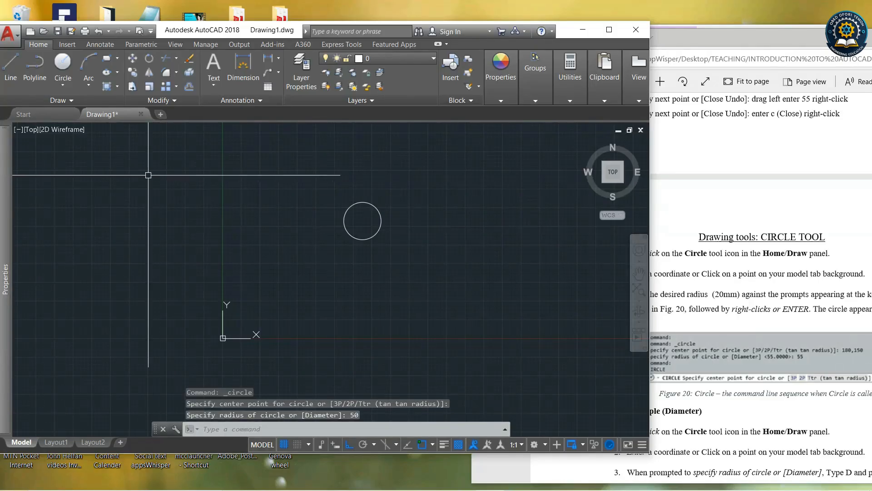
# Draw a Center, Diameter circle of diameter 150 concentric with the existing circle.
pyautogui.click(62, 87)
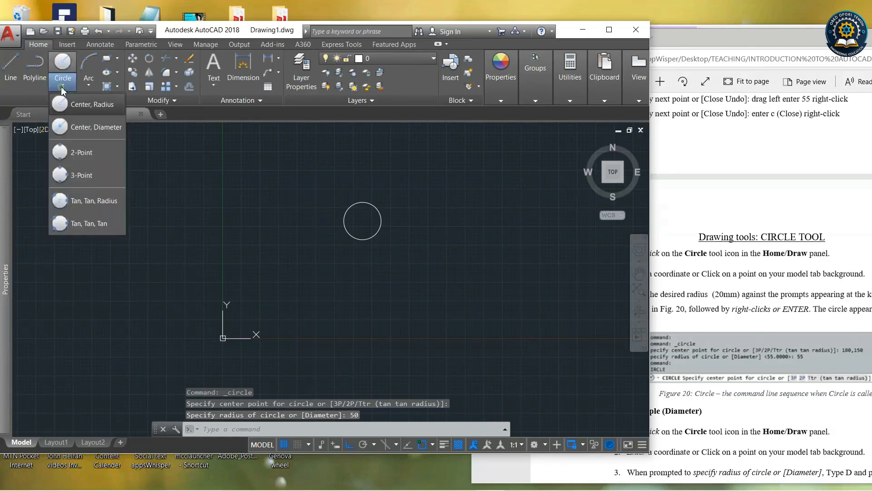
pyautogui.click(98, 131)
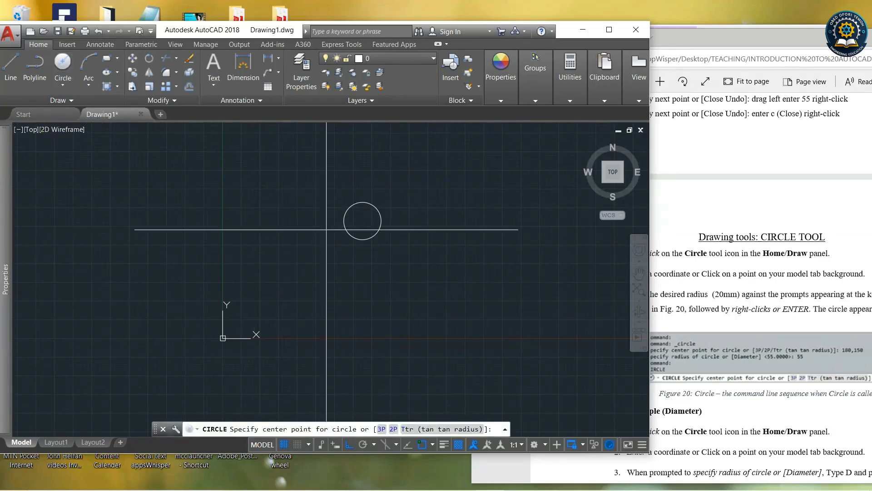
pyautogui.click(362, 220)
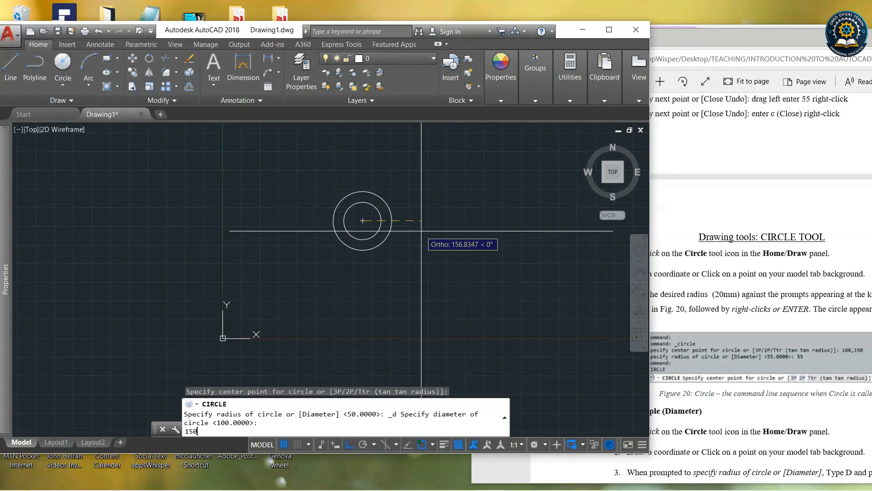
pyautogui.press('Return')
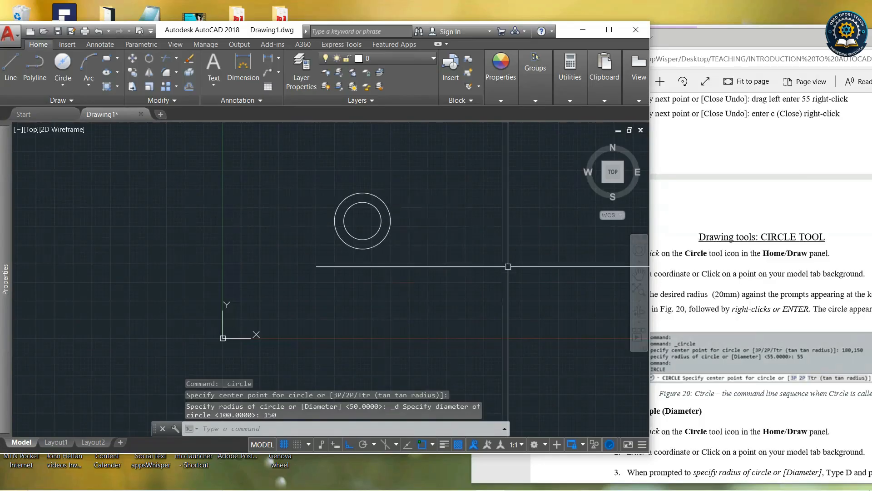
# Draw a Center, Diameter circle below-right by picking its center and a diameter point.
pyautogui.click(63, 83)
pyautogui.click(69, 128)
pyautogui.click(425, 282)
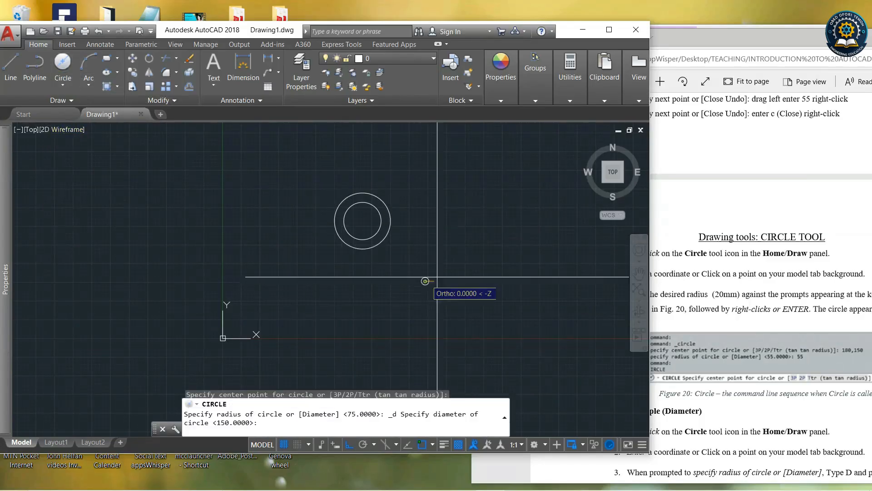
pyautogui.click(462, 262)
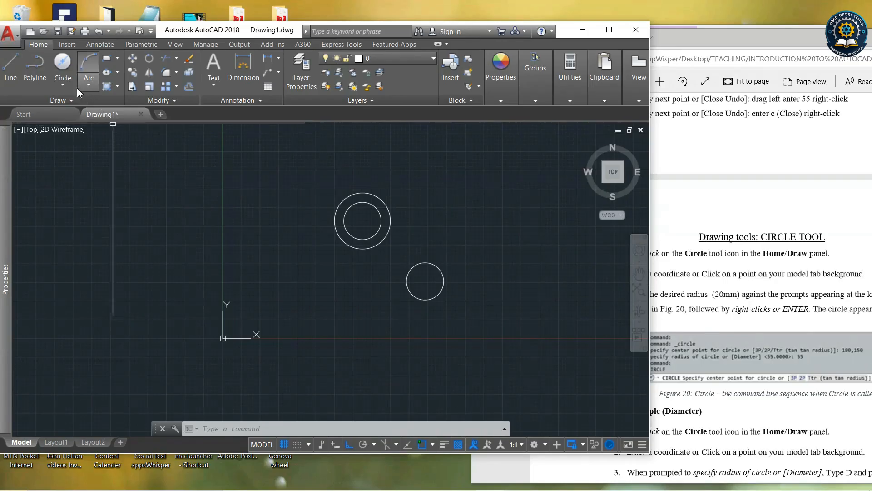
# Try to draw a Tan, Tan, Radius circle tangent to the concentric circles and the small circle.
pyautogui.click(64, 87)
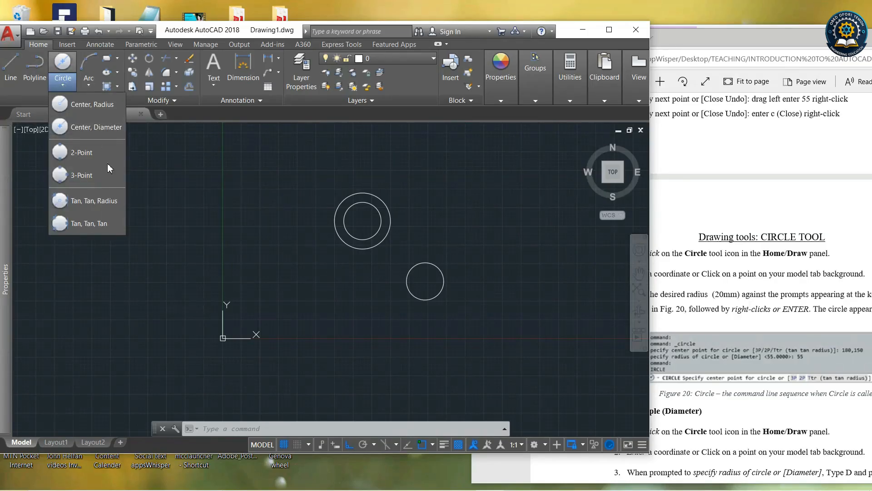
pyautogui.click(86, 203)
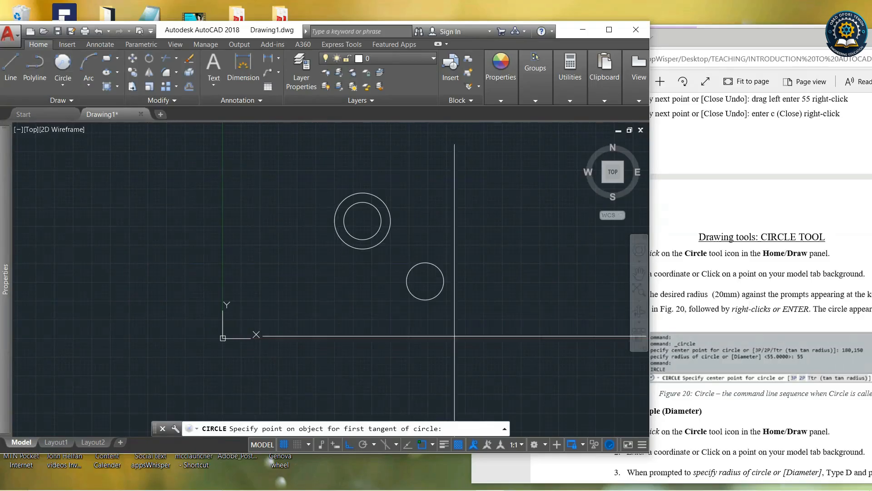
pyautogui.click(388, 232)
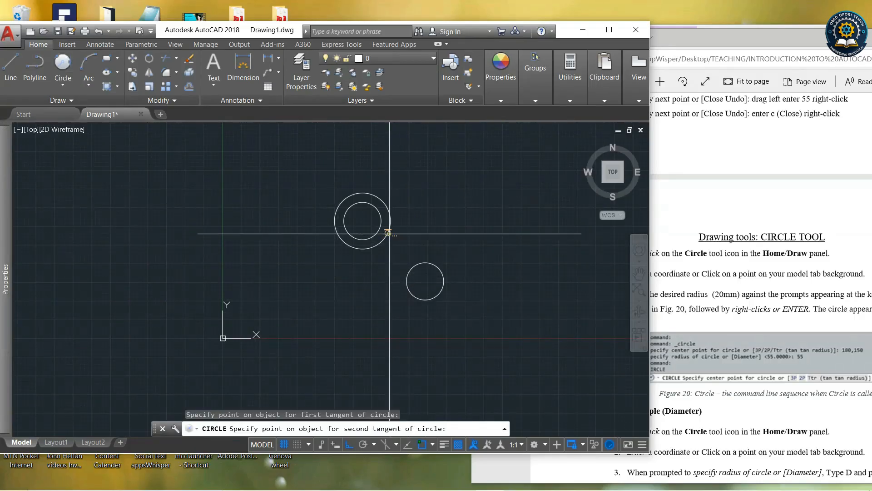
pyautogui.click(412, 265)
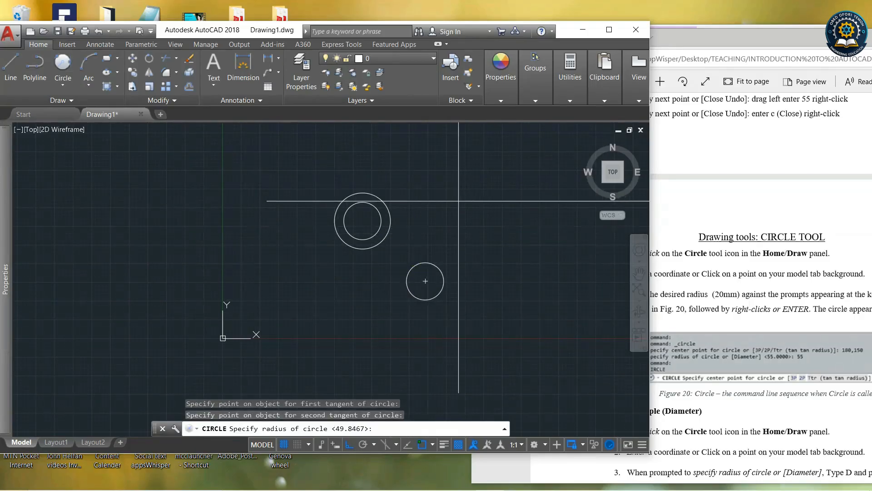
pyautogui.press('Return')
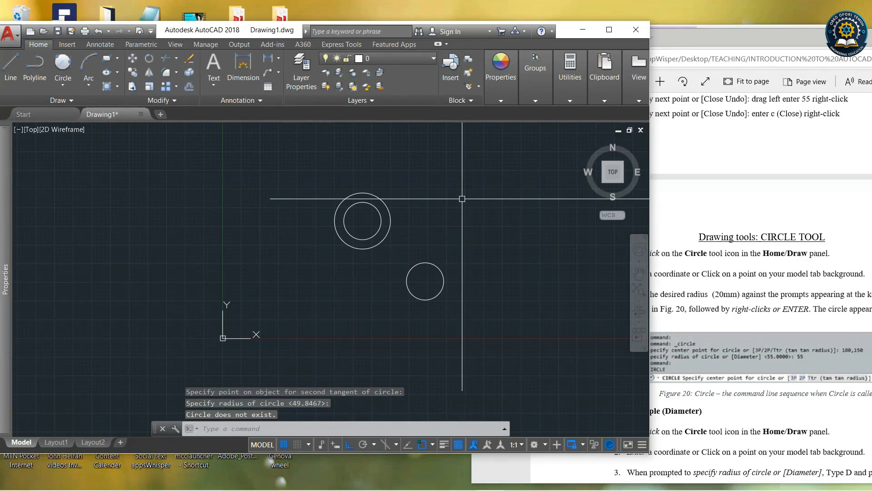
# Retry the Tan, Tan, Radius circle by picking tangent points on the two circles.
pyautogui.click(64, 62)
pyautogui.click(391, 227)
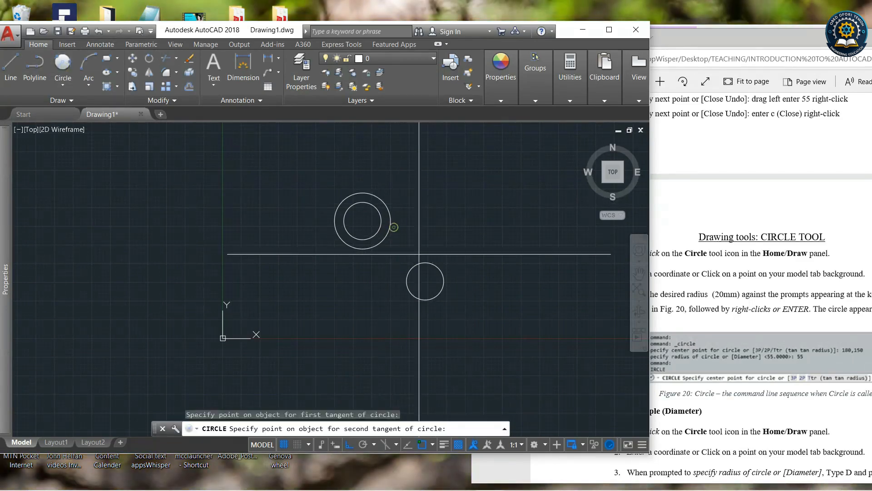
pyautogui.click(435, 264)
pyautogui.press('Return')
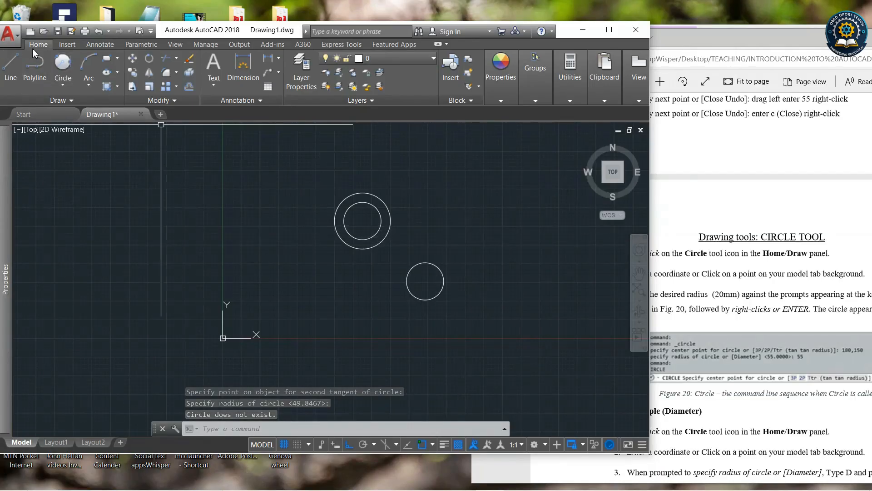
pyautogui.click(64, 72)
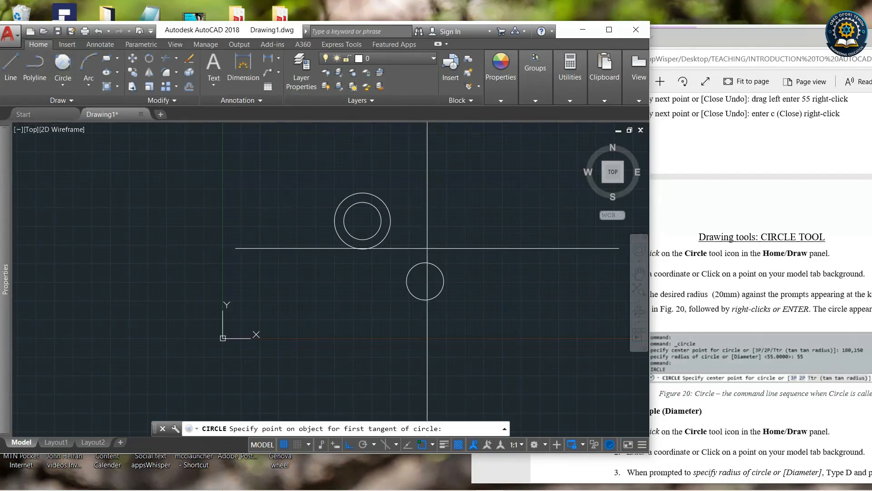
pyautogui.click(466, 249)
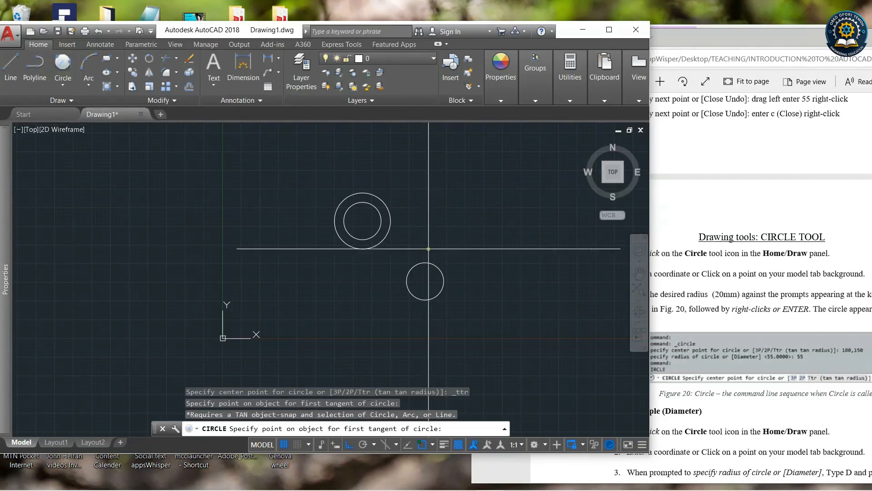
# Draw a Center, Radius circle centred at the top edge of the lower small circle.
pyautogui.click(63, 86)
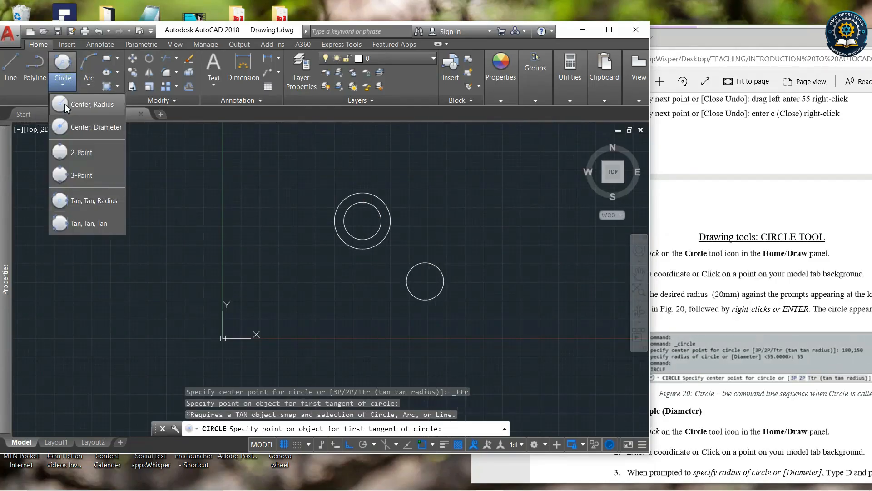
pyautogui.click(79, 103)
pyautogui.click(425, 251)
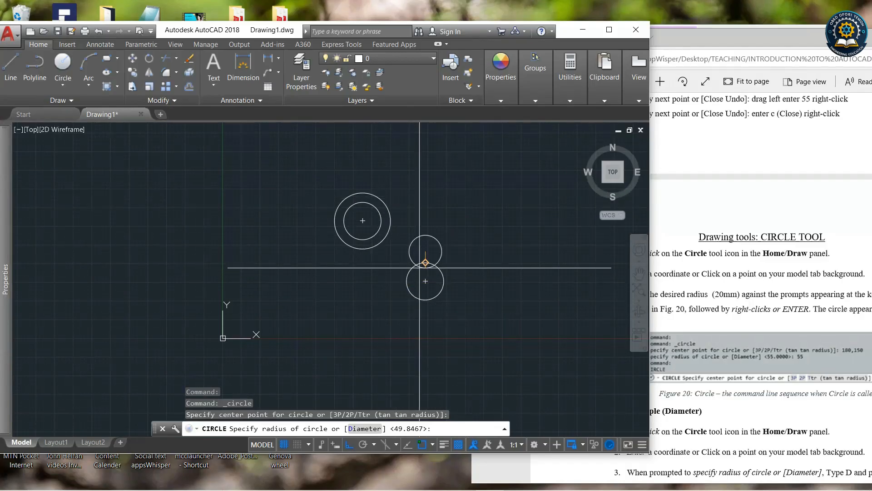
pyautogui.scroll(-3, 422, 268)
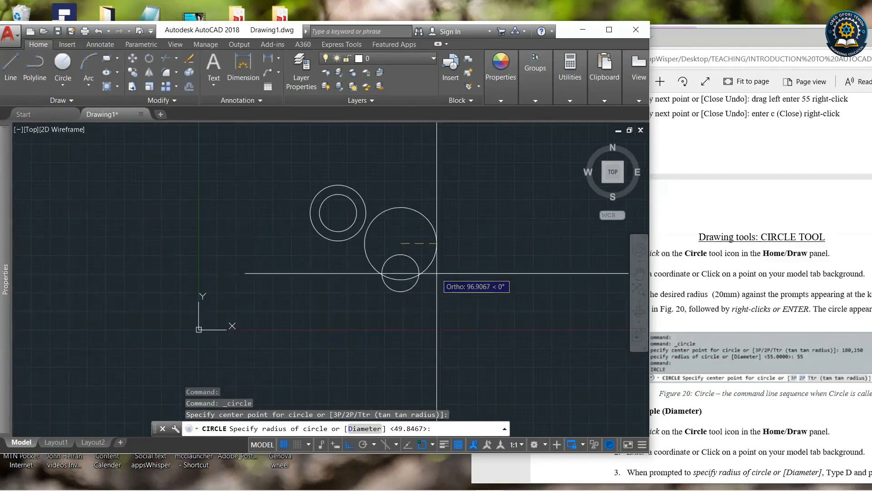
pyautogui.click(425, 251)
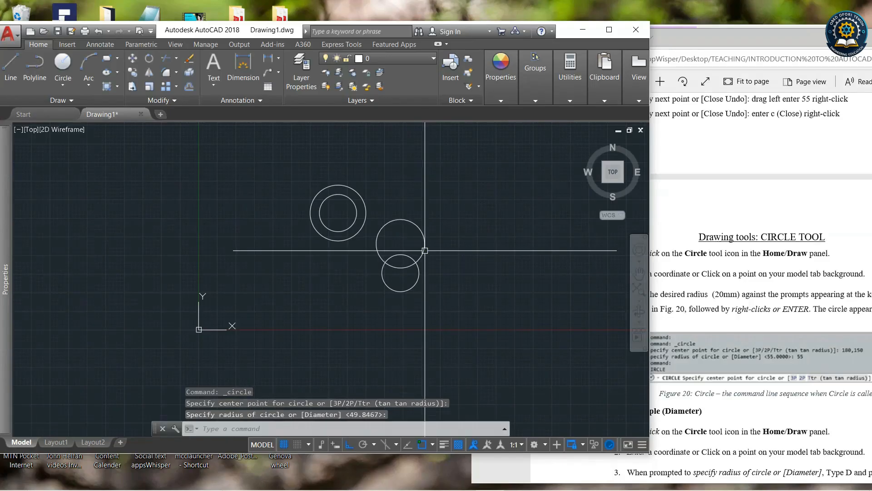
# Select the lower small circle with a window and erase it.
pyautogui.click(422, 274)
pyautogui.click(414, 276)
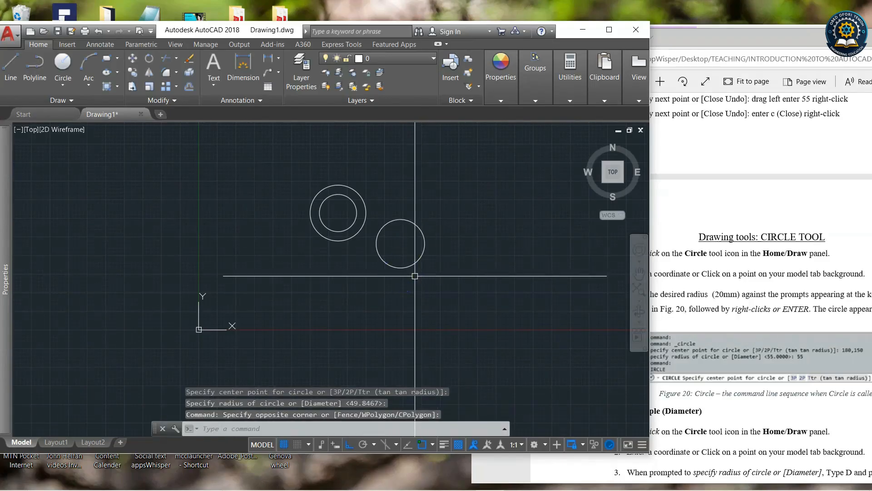
pyautogui.press('Delete')
# Draw a Tan, Tan, Radius circle tangent to the concentric circles and the new circle, accepting the suggested radius.
pyautogui.click(65, 82)
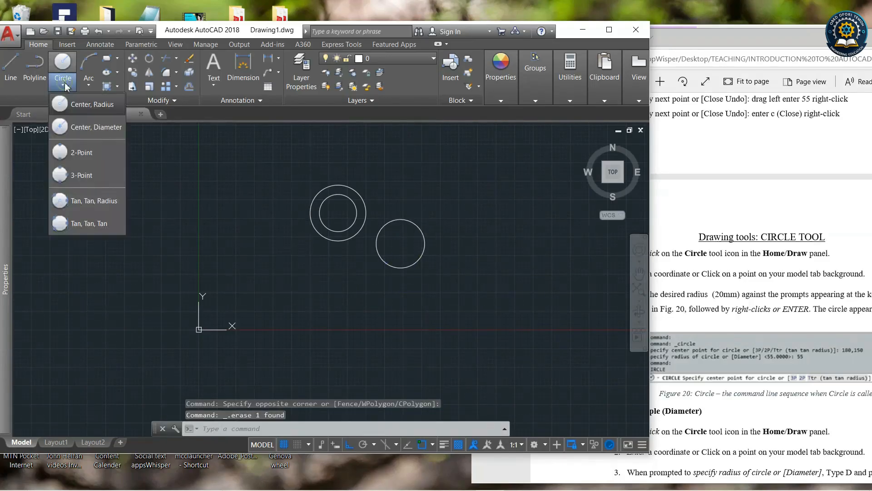
pyautogui.click(89, 199)
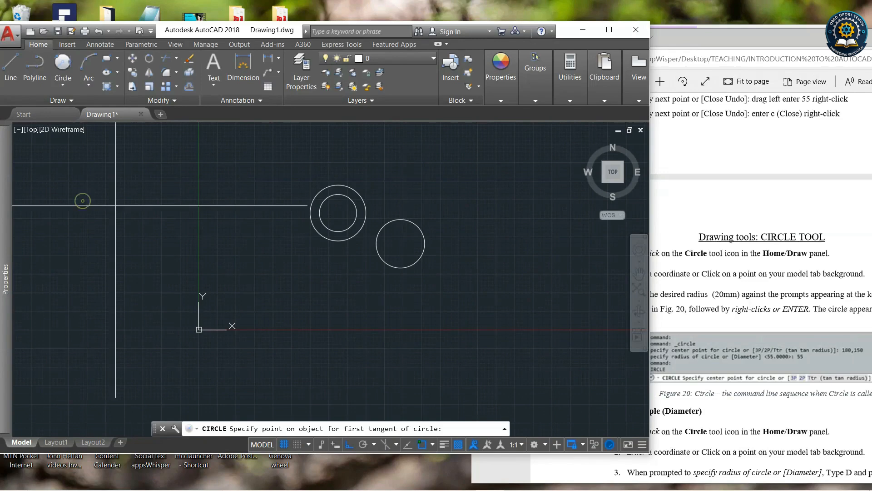
pyautogui.click(365, 204)
pyautogui.click(389, 221)
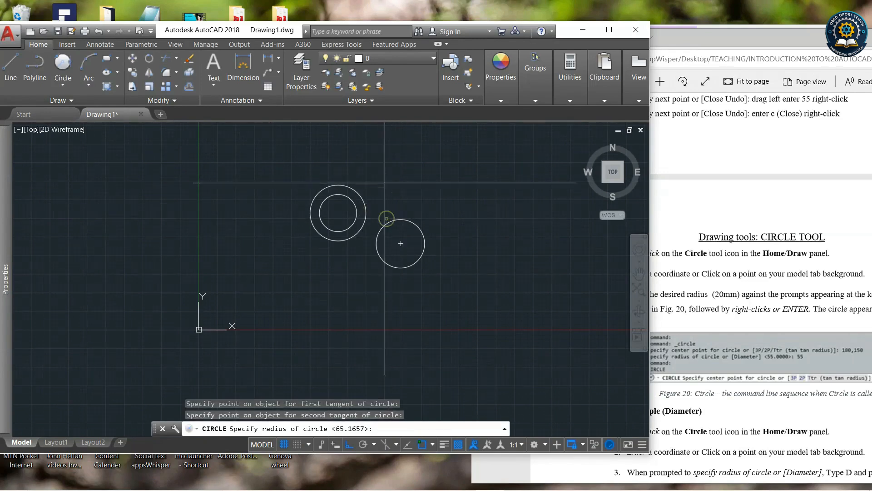
pyautogui.press('Return')
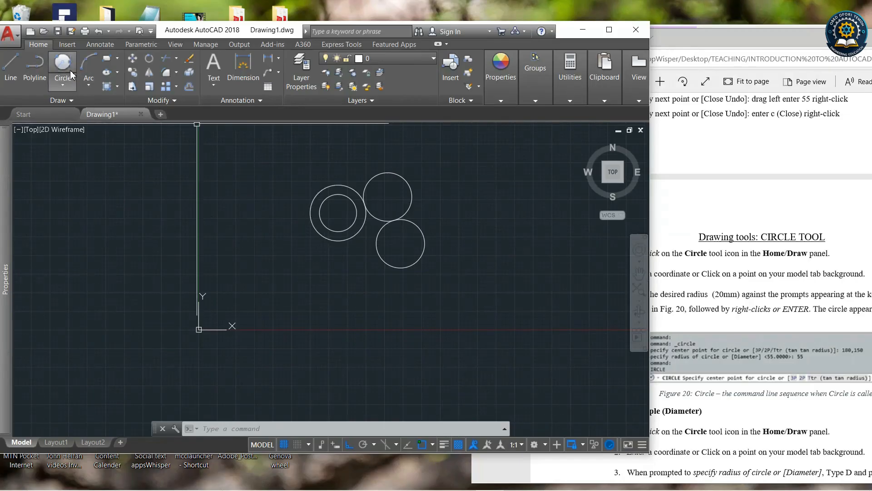
# Draw a 2-Point circle by picking two diameter end points below the circle cluster.
pyautogui.click(71, 85)
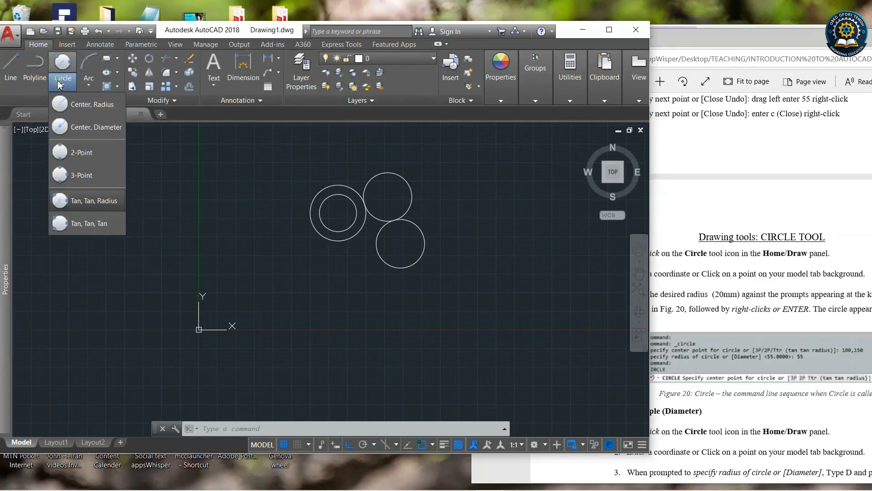
pyautogui.click(75, 153)
pyautogui.click(308, 302)
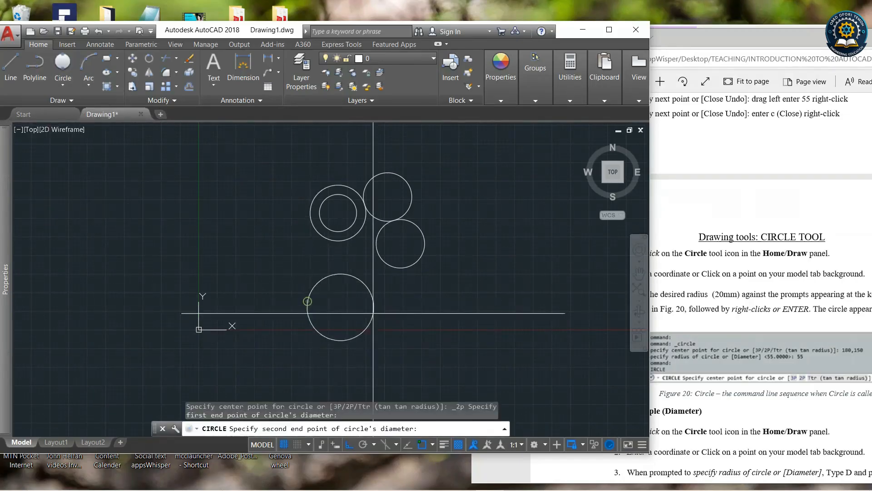
pyautogui.click(364, 301)
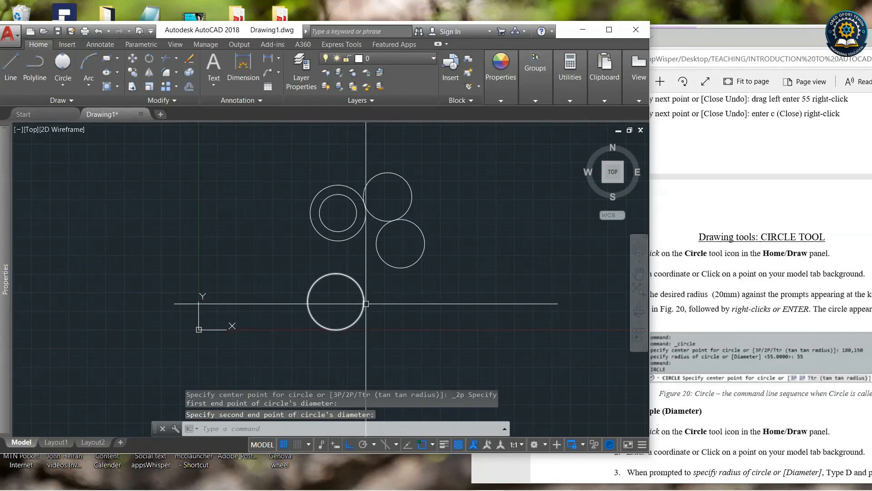
# Draw a 3-Point circle through three picked points to the right of the others.
pyautogui.click(63, 83)
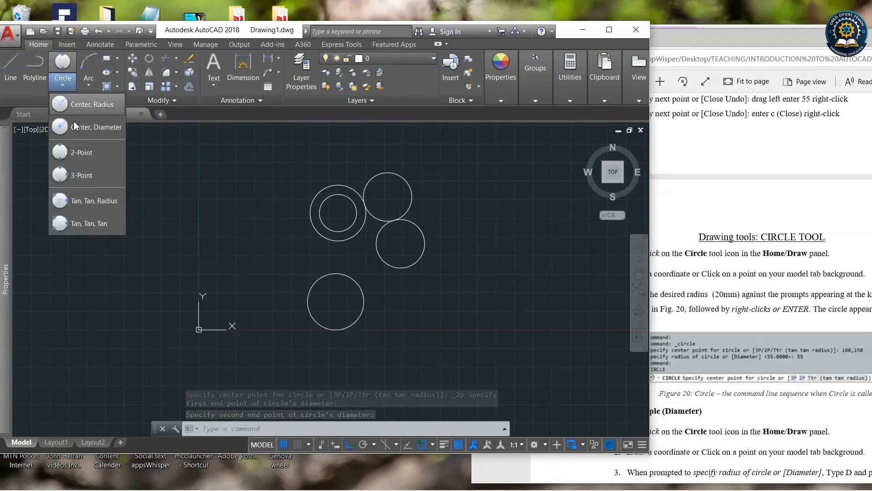
pyautogui.click(80, 174)
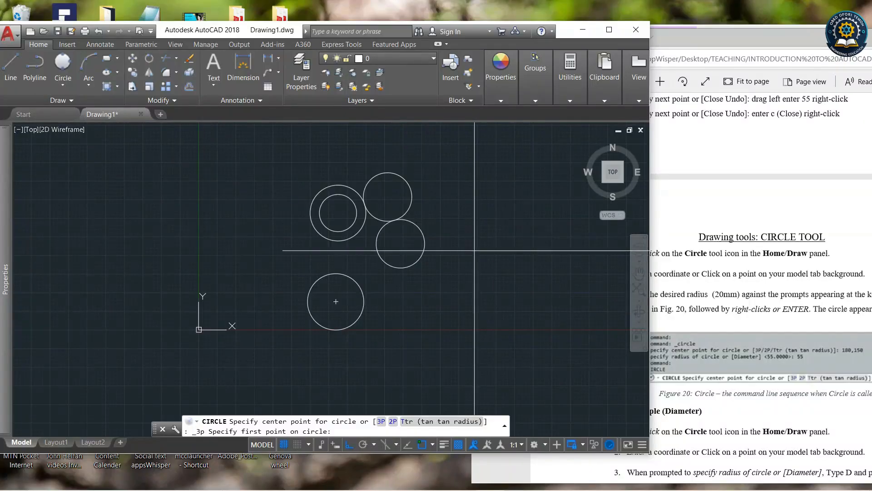
pyautogui.click(507, 256)
pyautogui.click(486, 312)
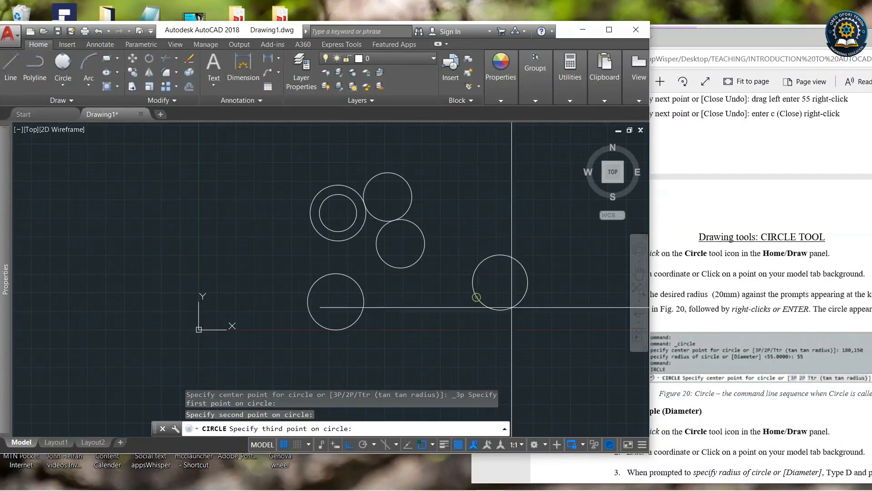
pyautogui.click(556, 311)
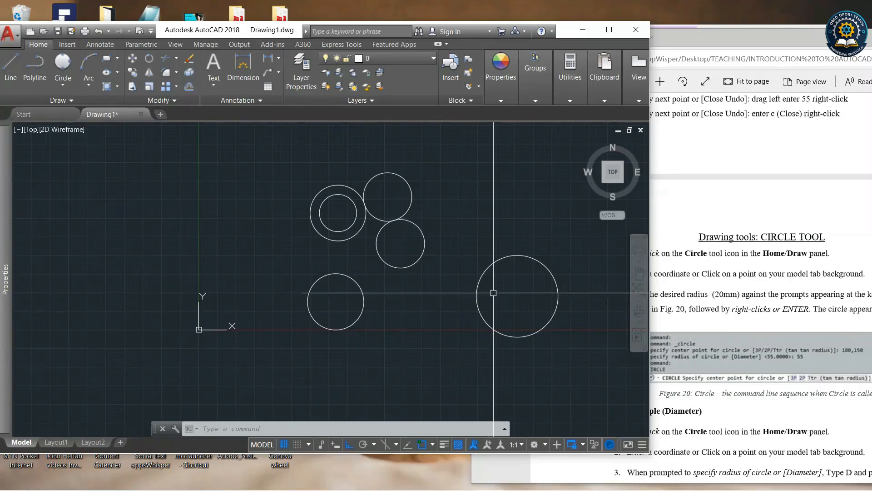
# Bring the tutorial PDF forward, reposition its window and scroll through the 3-Point circle example.
pyautogui.click(735, 46)
pyautogui.scroll(-3, 744, 248)
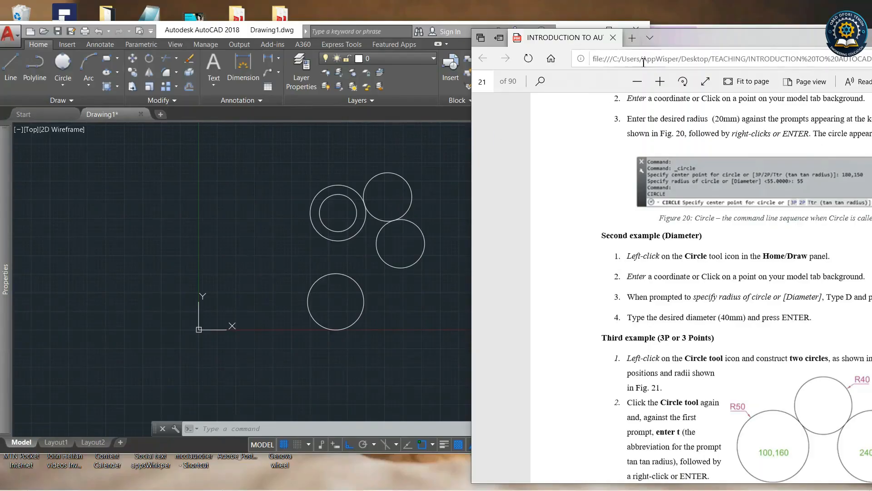
pyautogui.moveTo(690, 42); pyautogui.dragTo(659, 38)
pyautogui.scroll(-2, 672, 288)
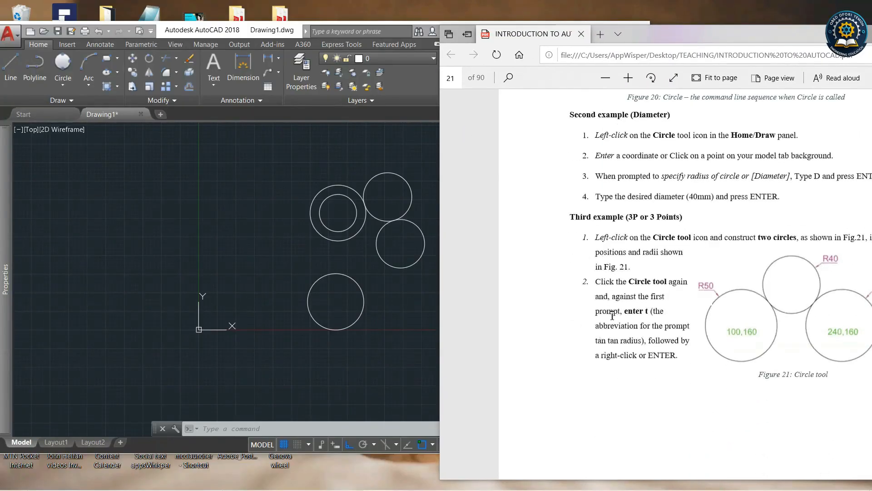
pyautogui.scroll(2, 752, 352)
pyautogui.scroll(-8, 730, 295)
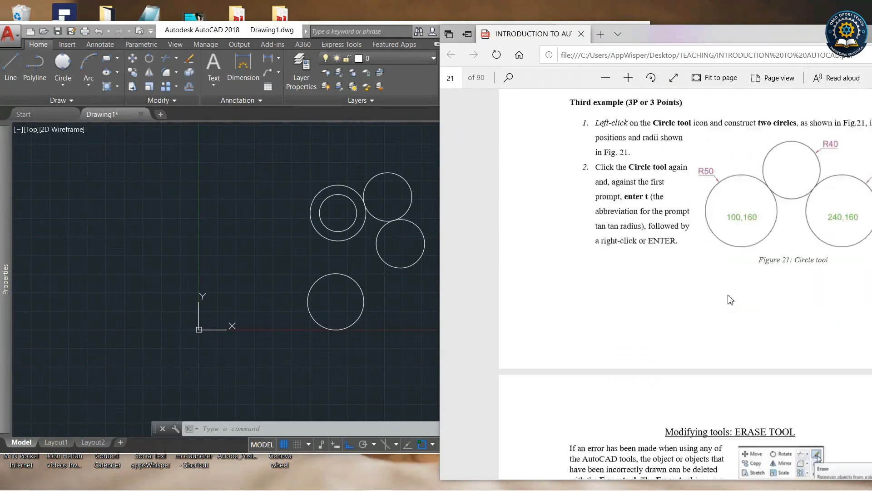
pyautogui.scroll(5, 729, 298)
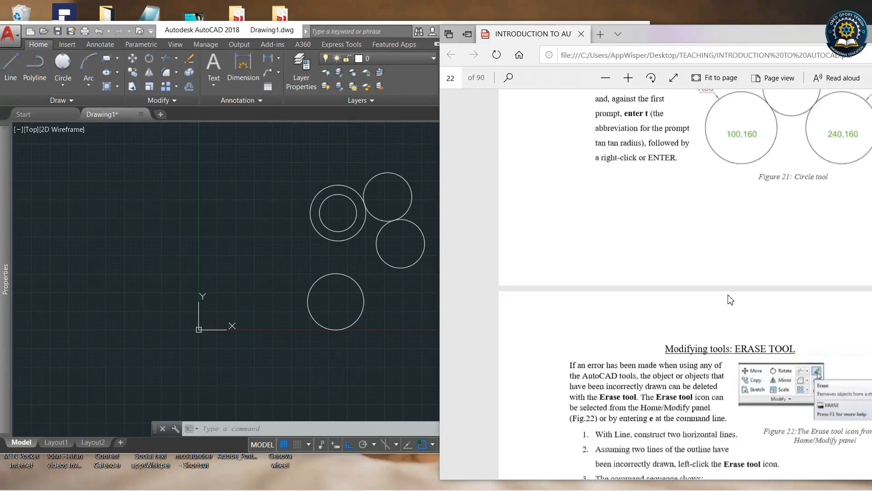
# Window-select all the circles, delete them, and undo the deletion.
pyautogui.click(396, 315)
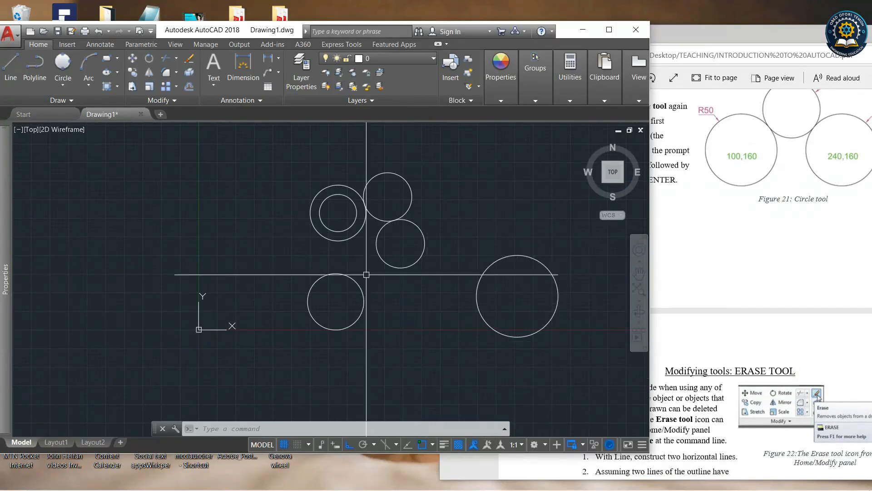
pyautogui.click(266, 144)
pyautogui.click(293, 158)
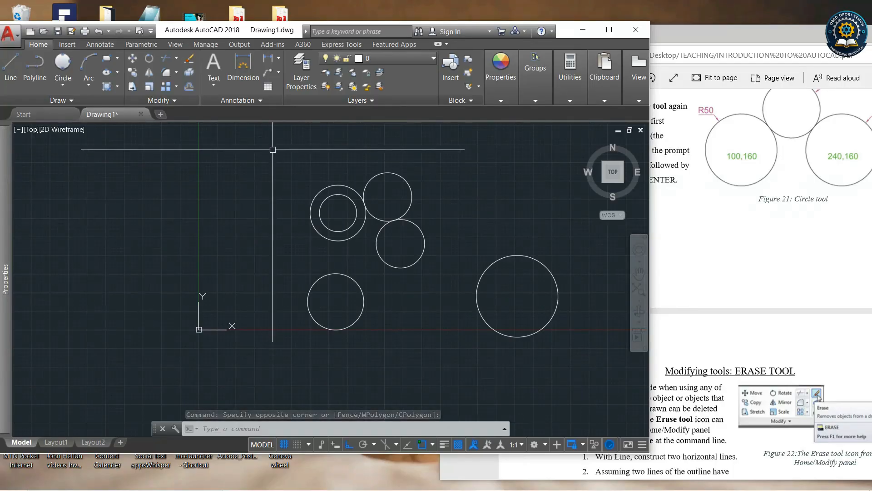
pyautogui.click(278, 146)
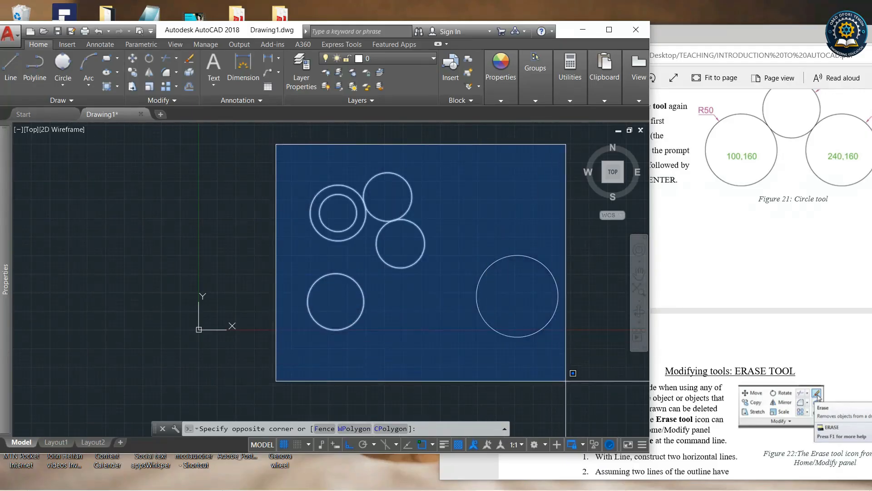
pyautogui.click(579, 384)
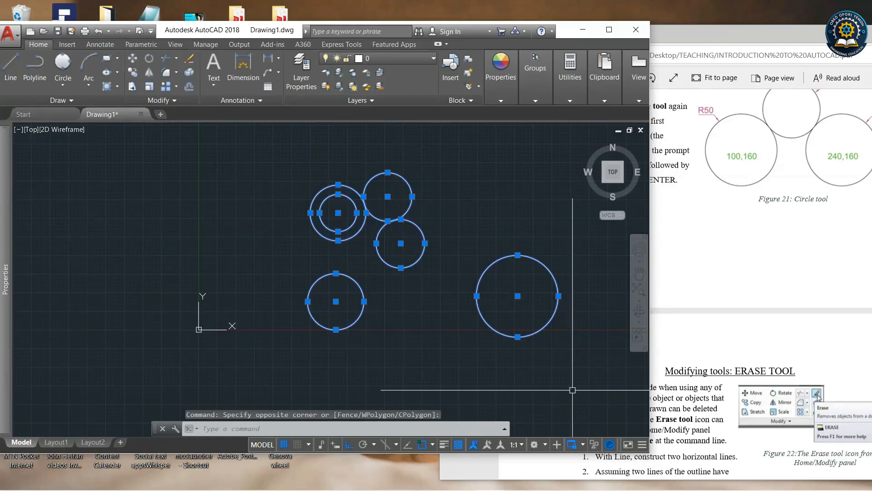
pyautogui.press('Delete')
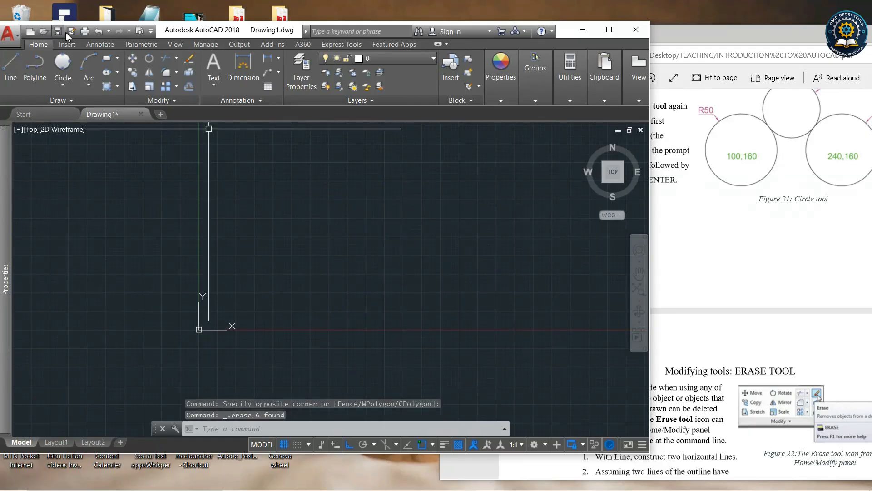
pyautogui.click(98, 31)
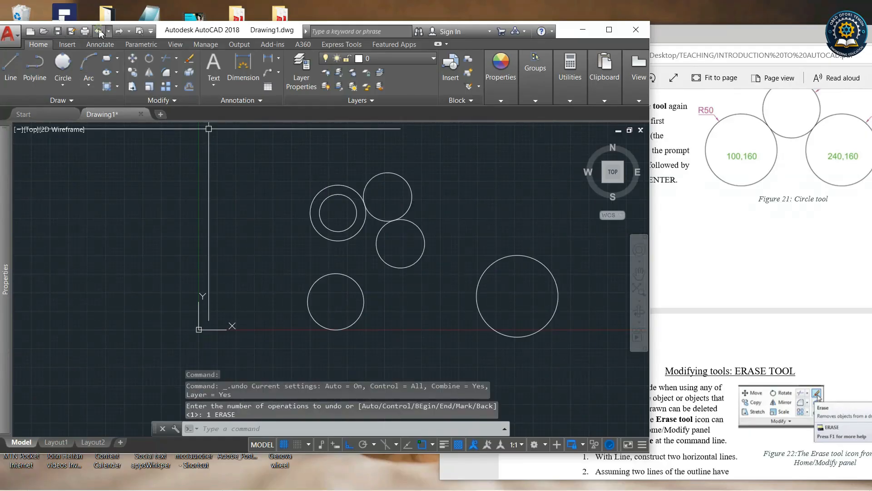
# Repeat the window selection and deletion of all the circles, then undo it again.
pyautogui.click(282, 147)
pyautogui.click(585, 378)
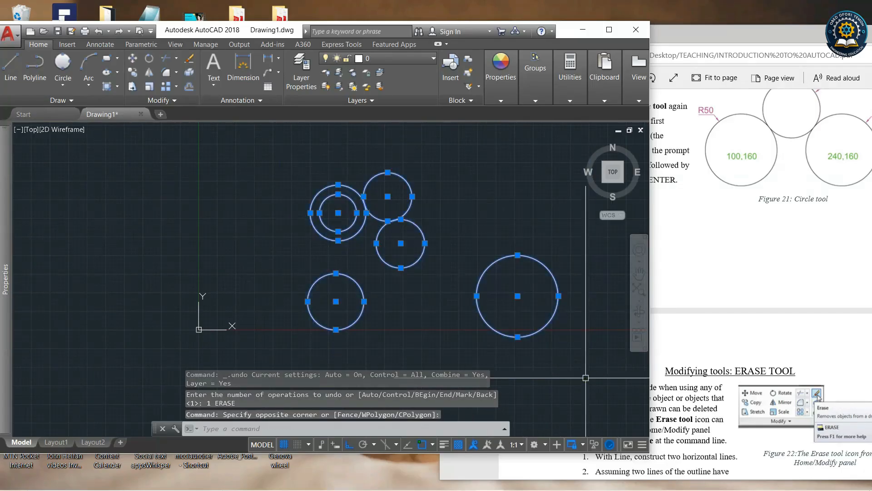
pyautogui.press('Delete')
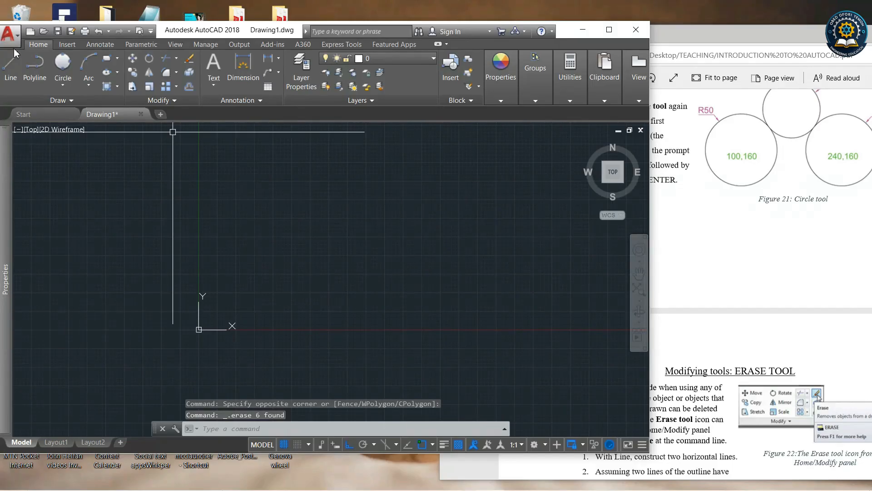
pyautogui.click(98, 31)
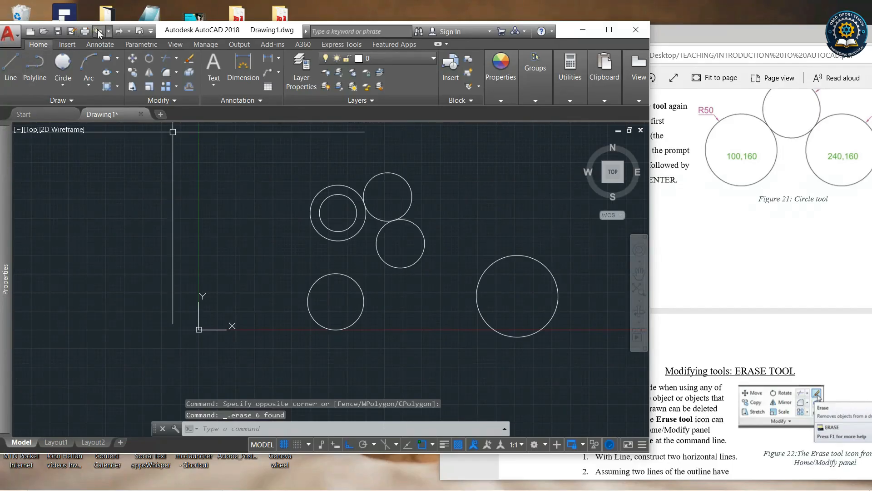
# Erase all the circles with the Erase tool, selecting them with a window.
pyautogui.click(191, 59)
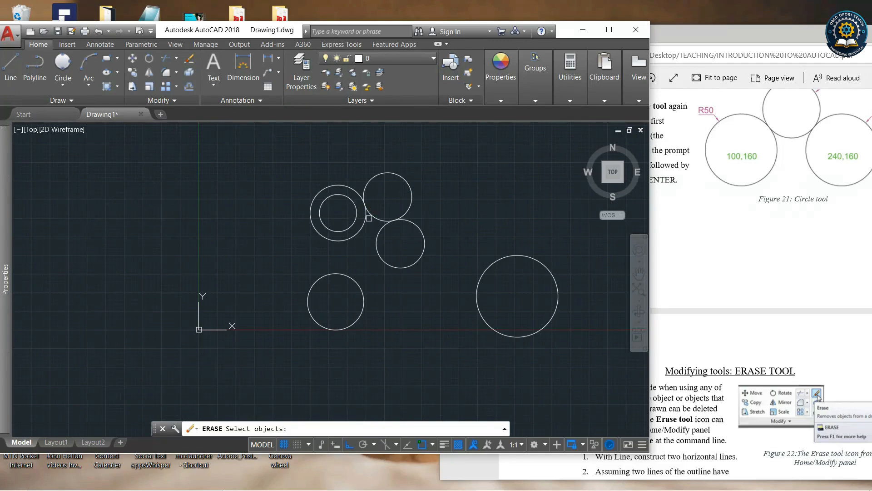
pyautogui.click(287, 159)
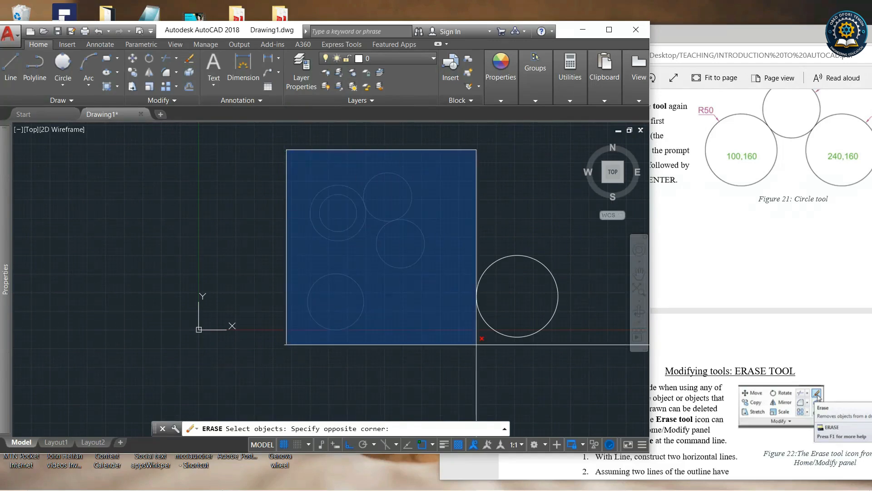
pyautogui.click(588, 383)
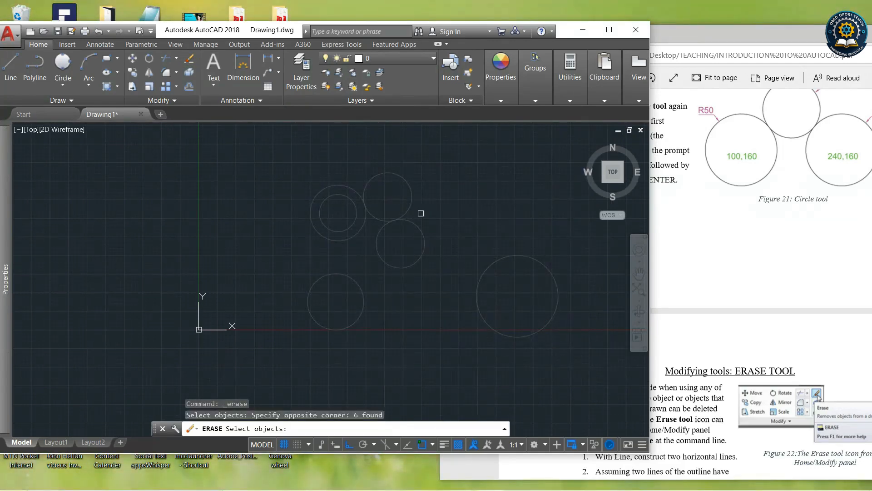
pyautogui.press('Return')
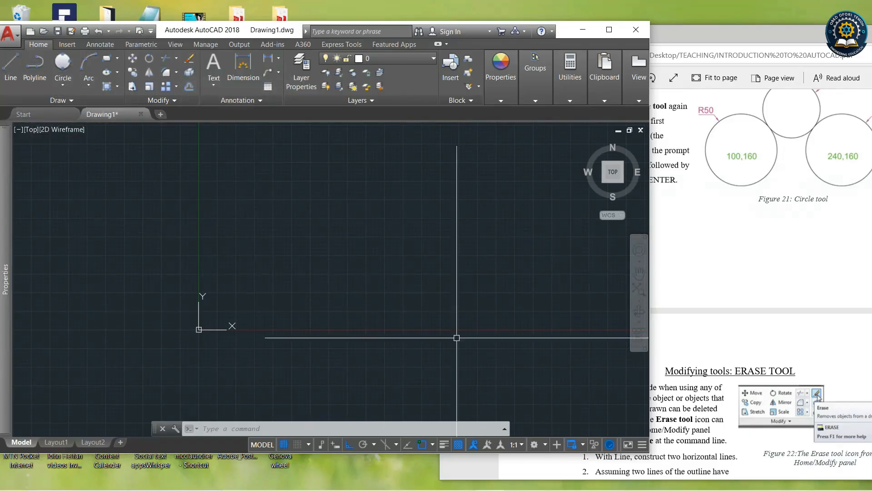
# Scroll the tutorial PDF to the Polyline tool section and its Example 1.
pyautogui.click(780, 301)
pyautogui.scroll(-15, 790, 300)
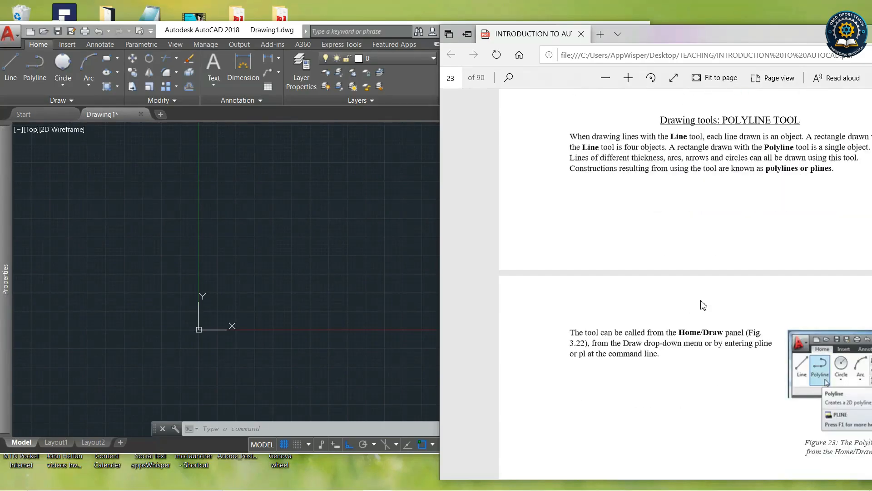
pyautogui.click(389, 266)
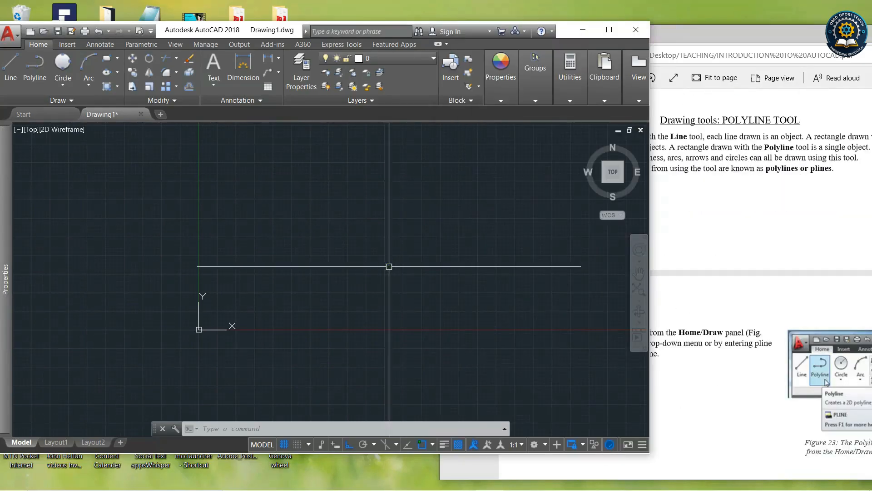
pyautogui.click(804, 34)
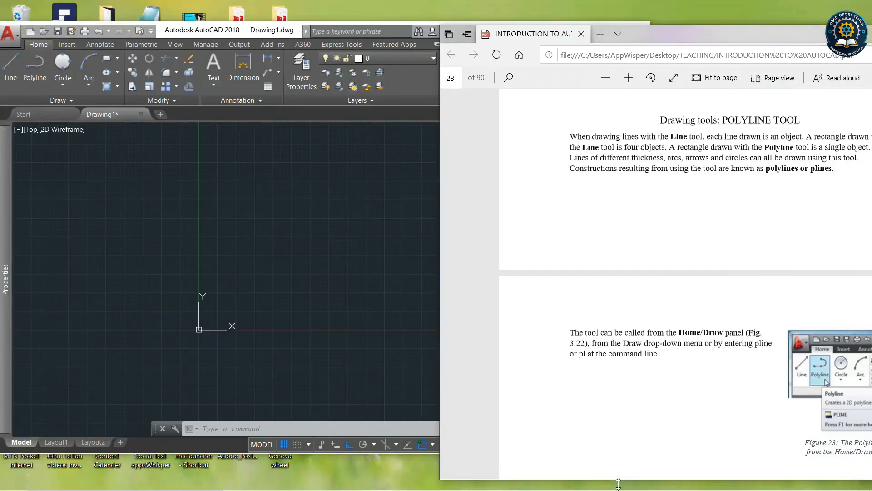
pyautogui.scroll(-5, 572, 359)
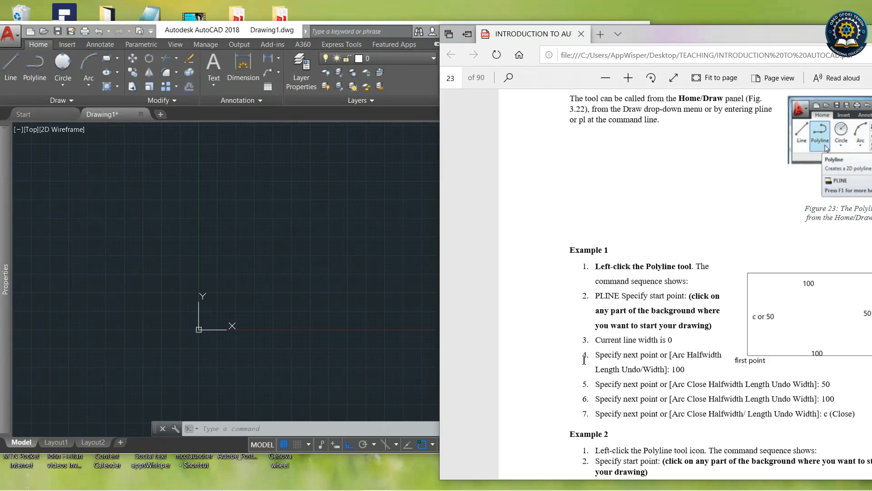
pyautogui.click(377, 234)
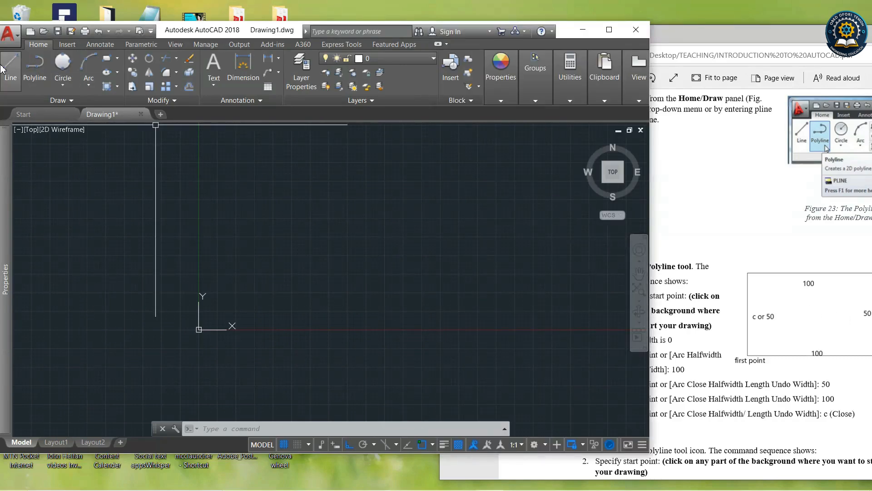
# Start a polyline and draw a 100 segment to the right, then a 50 segment downward.
pyautogui.click(38, 69)
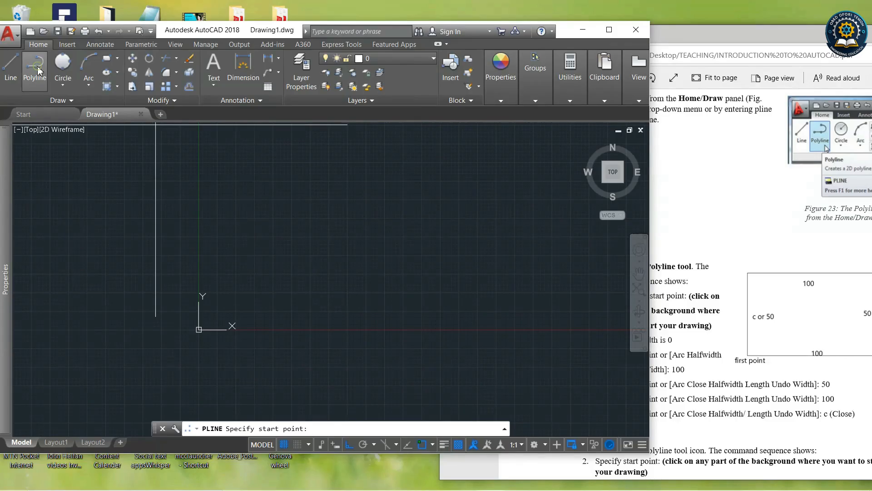
pyautogui.click(805, 296)
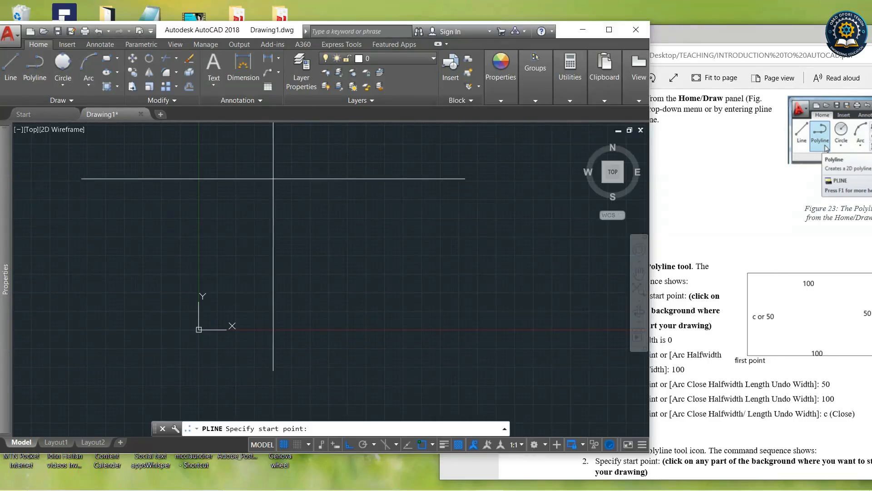
pyautogui.click(275, 168)
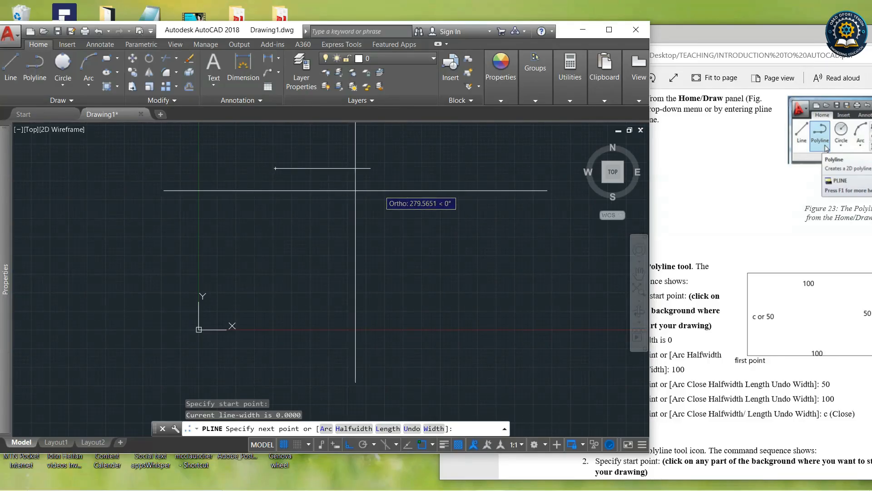
pyautogui.write('10')
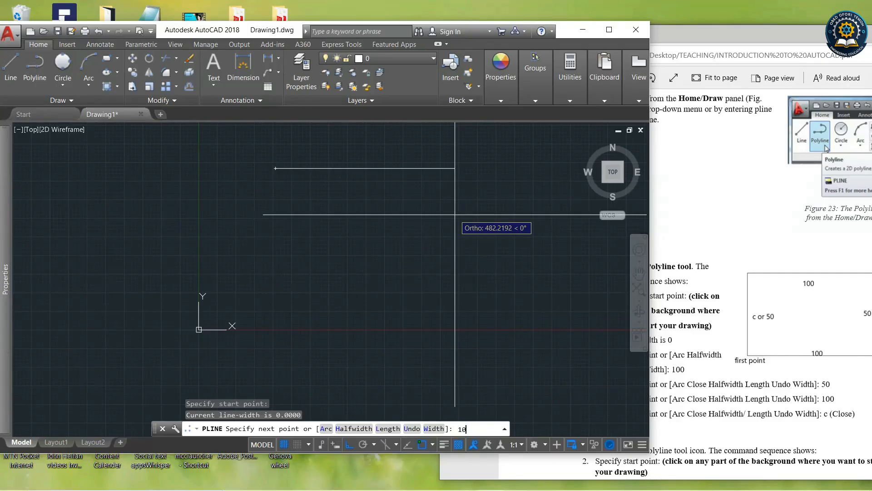
pyautogui.write('0')
pyautogui.press('Return')
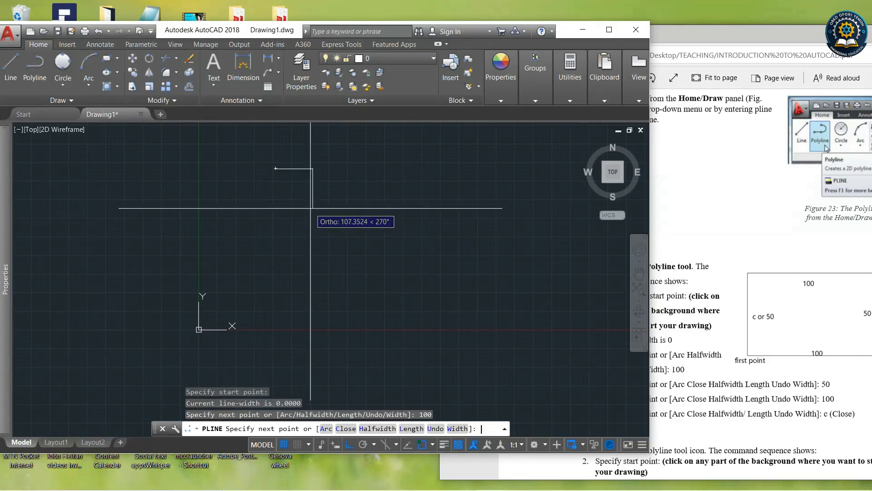
pyautogui.press('Return')
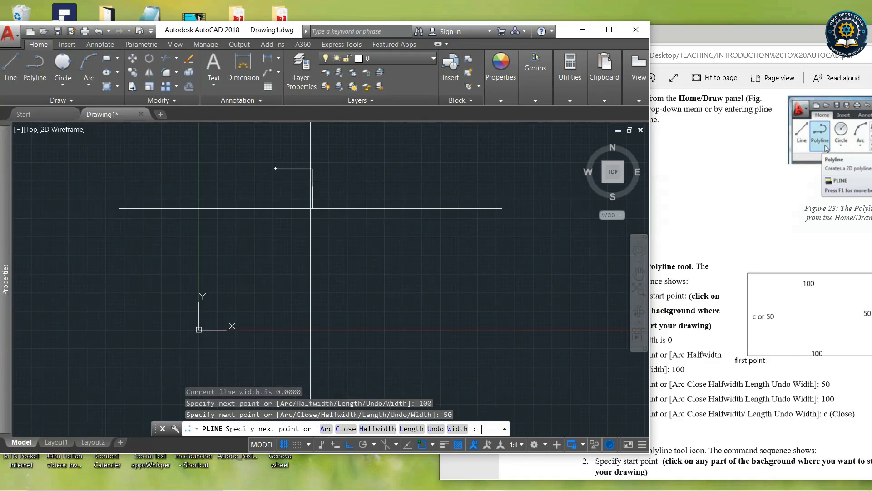
# Continue the polyline with 100 to the left and 50 upward to close the rectangle, then end it.
pyautogui.write('10')
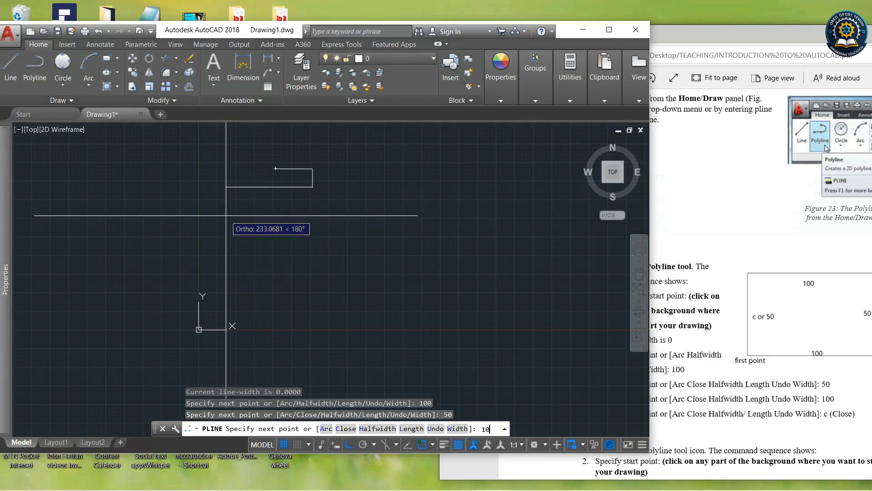
pyautogui.write('0')
pyautogui.press('Return')
pyautogui.scroll(4, 224, 151)
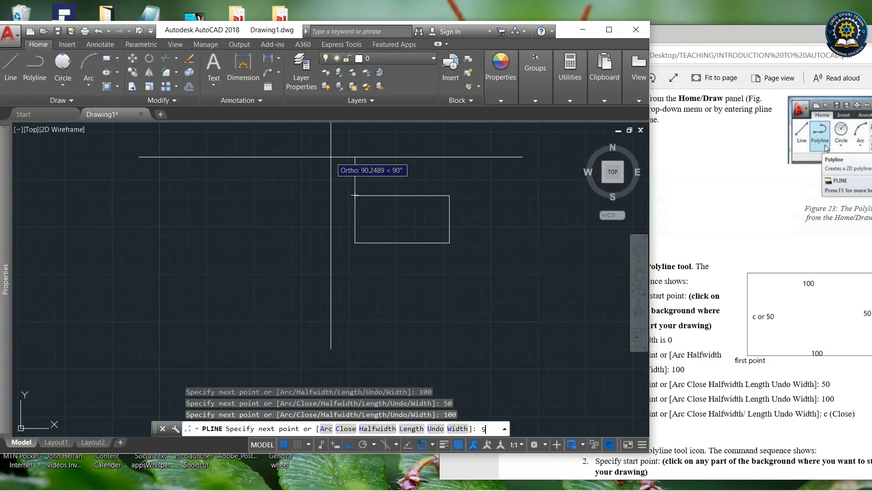
pyautogui.press('Return')
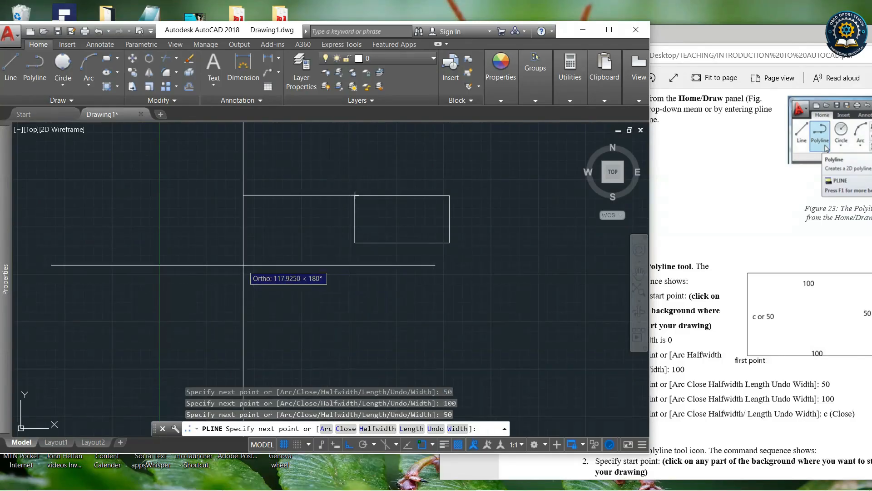
pyautogui.press('Return')
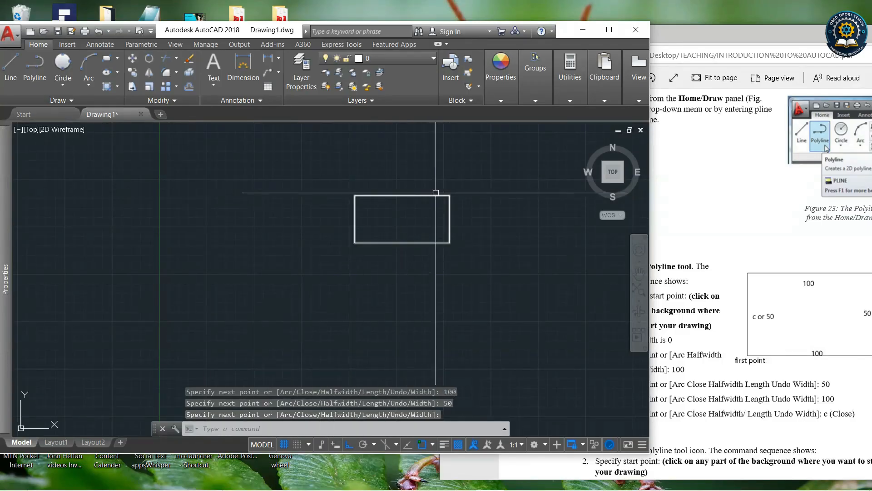
# Start a line below the polyline rectangle and draw a 100 segment to the right, then a 50 segment downward.
pyautogui.scroll(2, 437, 193)
pyautogui.scroll(2, 461, 200)
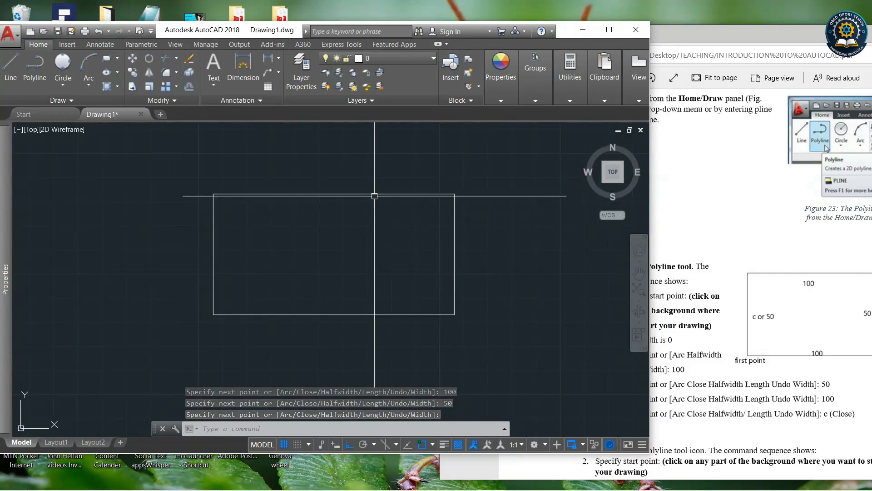
pyautogui.scroll(-4, 359, 148)
pyautogui.scroll(4, 361, 150)
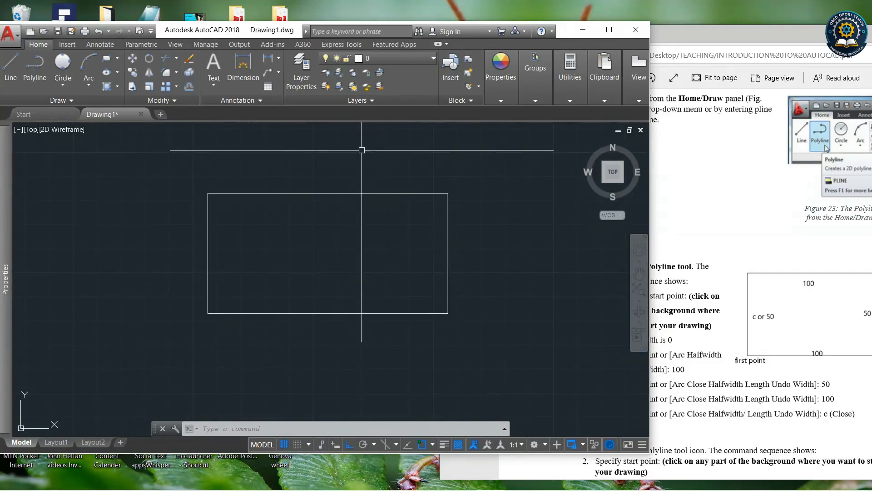
pyautogui.click(11, 68)
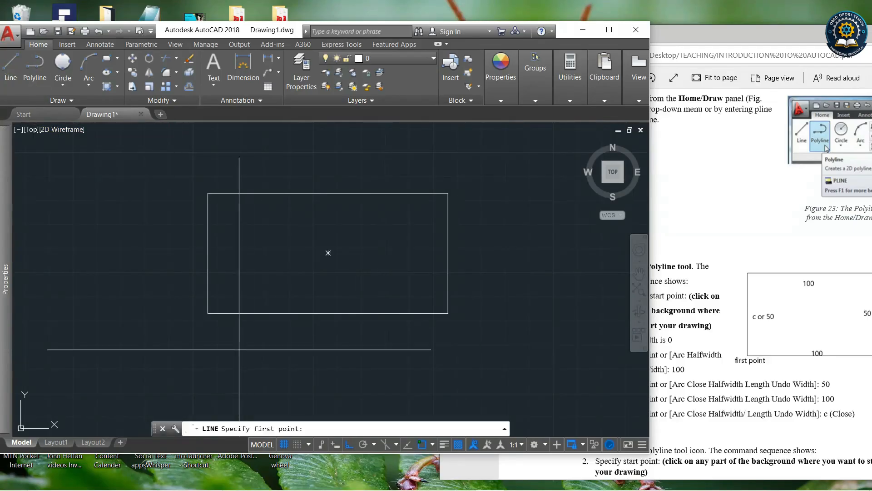
pyautogui.scroll(-2, 313, 196)
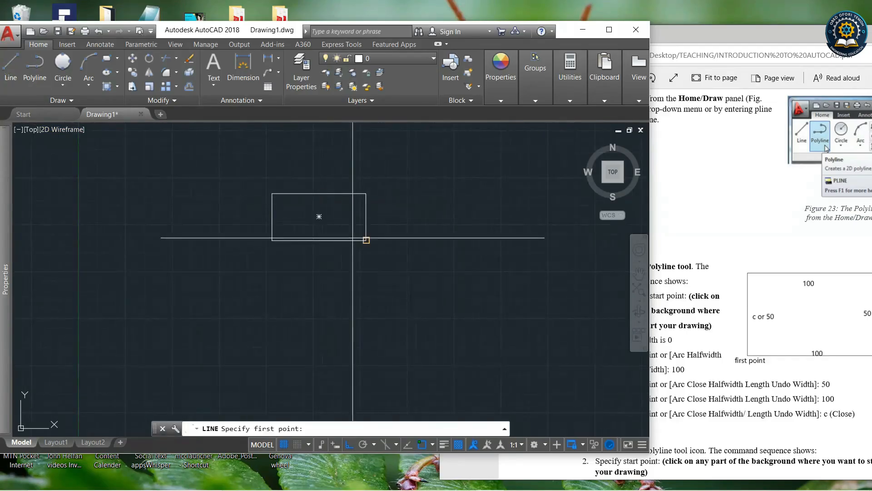
pyautogui.click(273, 283)
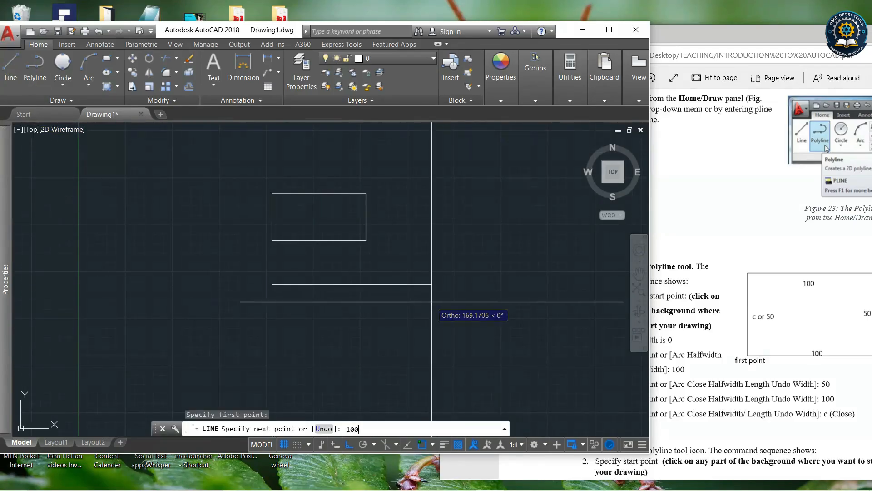
pyautogui.write('100')
pyautogui.press('Return')
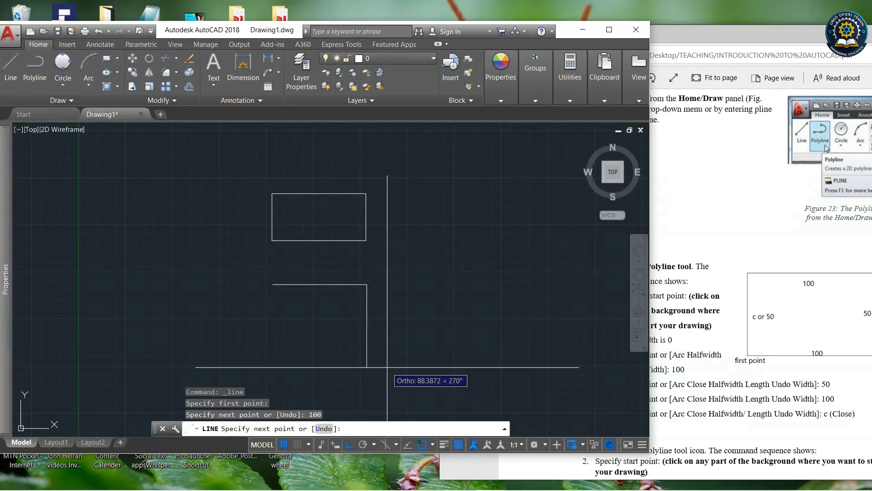
pyautogui.press('Return')
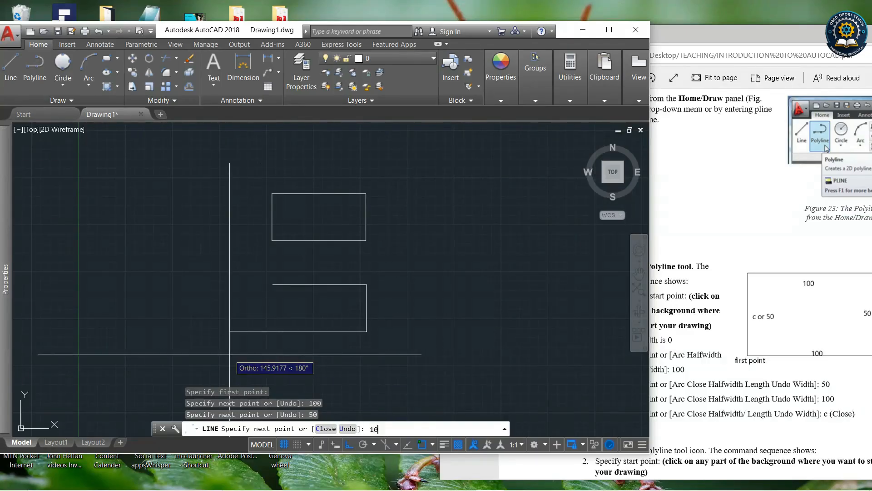
# Continue the line with 100 to the left and 50 upward to close the rectangle, then end the command.
pyautogui.press('Return')
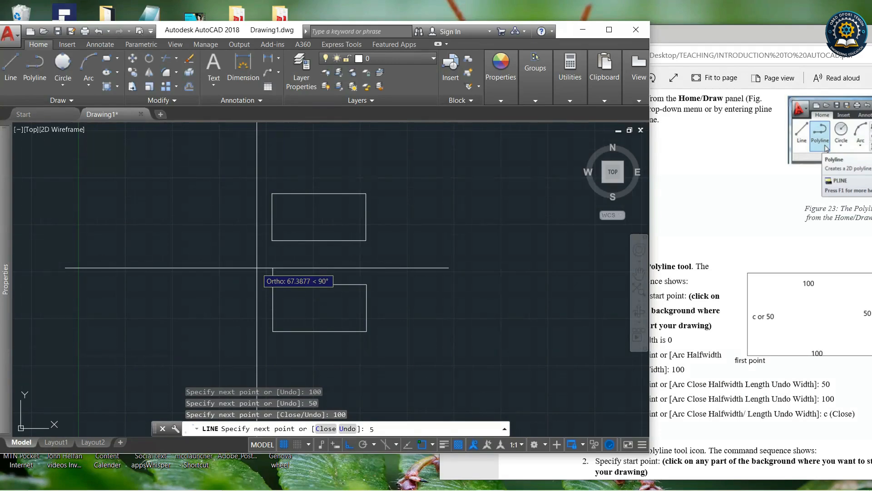
pyautogui.press('Return')
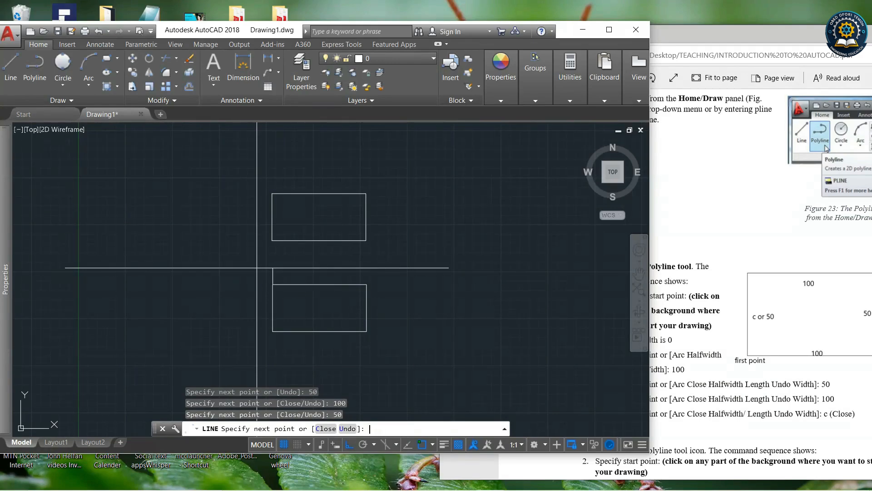
pyautogui.press('Return')
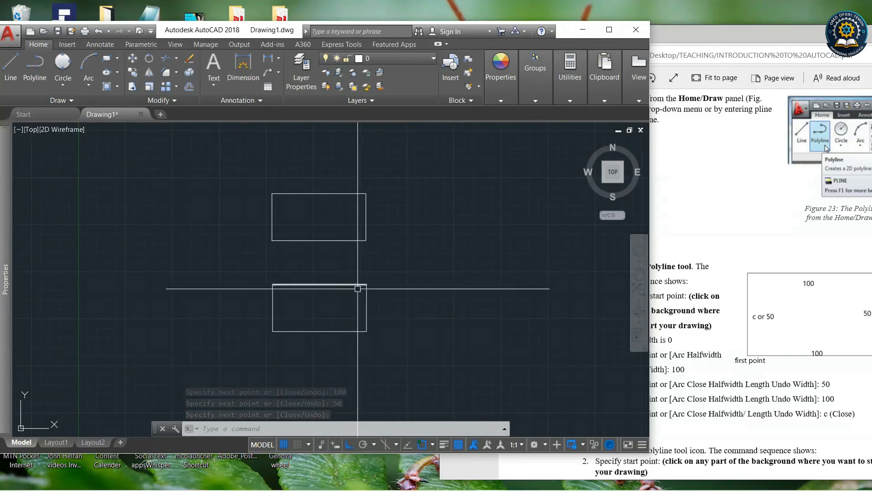
# Select the polyline rectangle and then the line rectangle's top edge to compare how each is picked.
pyautogui.click(306, 194)
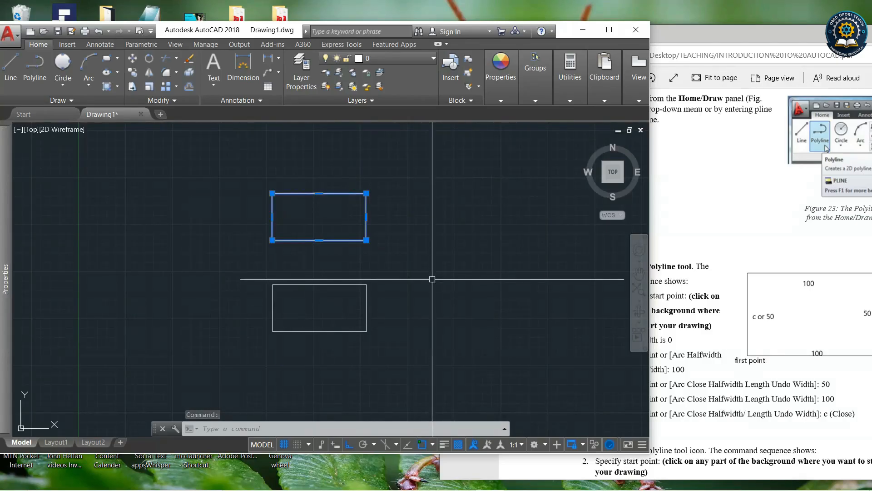
pyautogui.press('Escape')
pyautogui.click(350, 284)
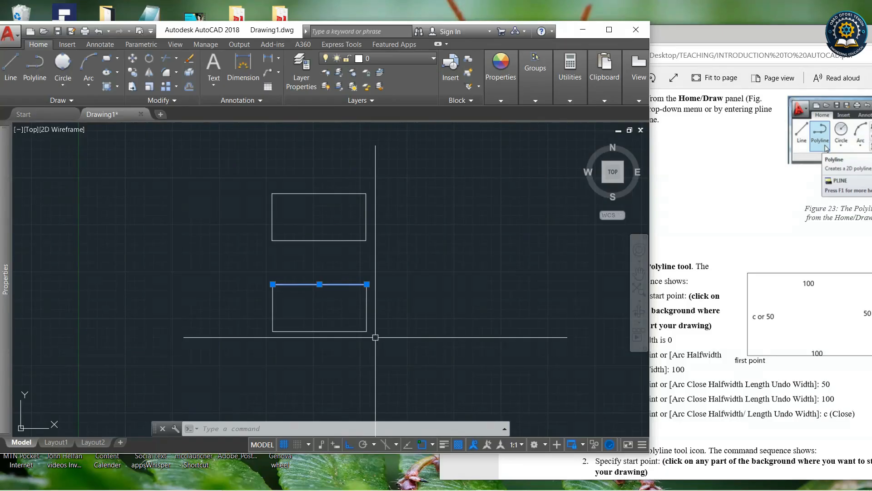
pyautogui.press('Escape')
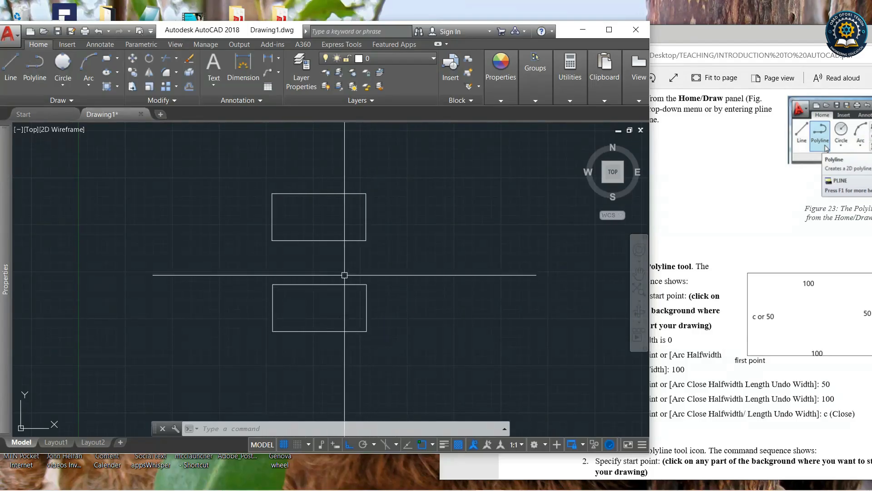
pyautogui.click(326, 284)
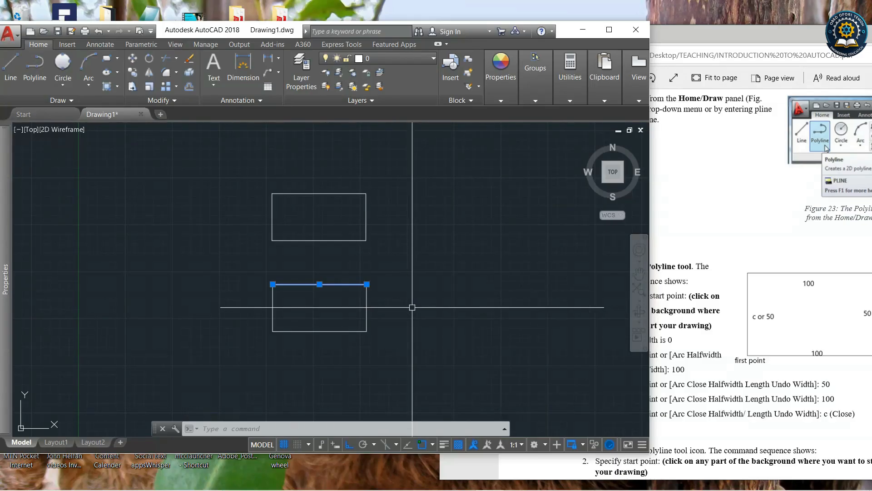
pyautogui.press('Escape')
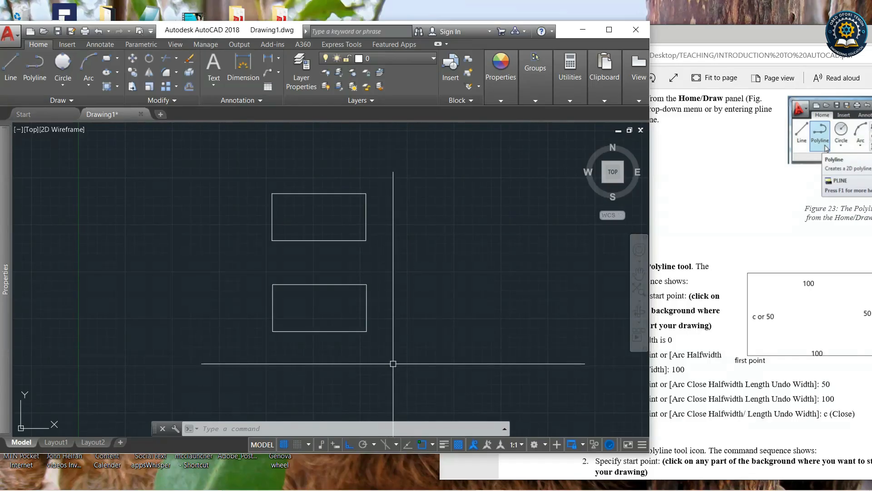
# Delete the line-drawn rectangle, selecting it with a window.
pyautogui.click(416, 350)
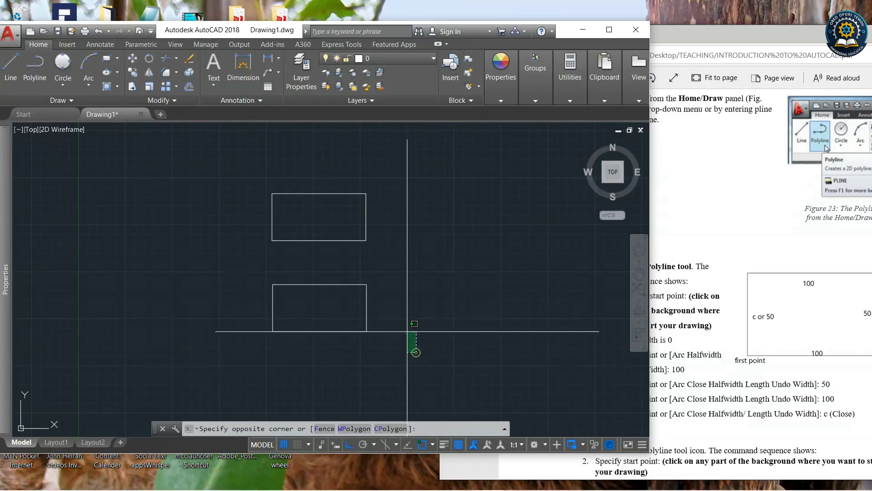
pyautogui.click(243, 269)
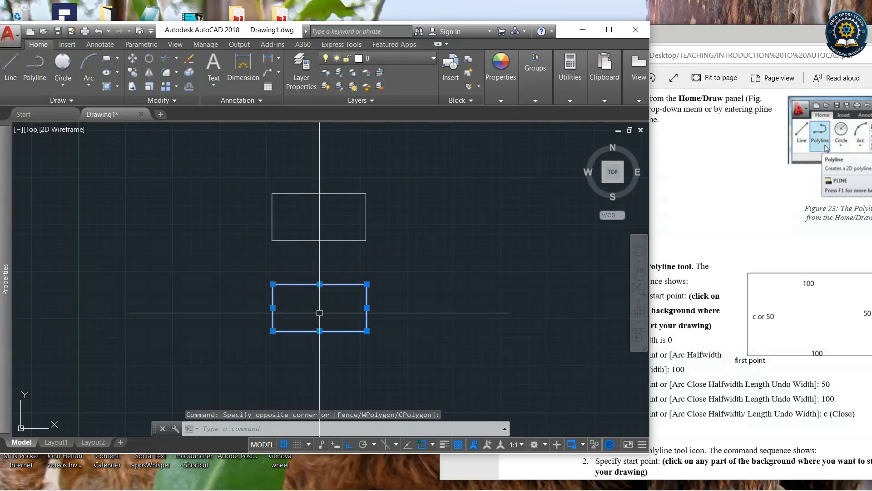
pyautogui.press('Delete')
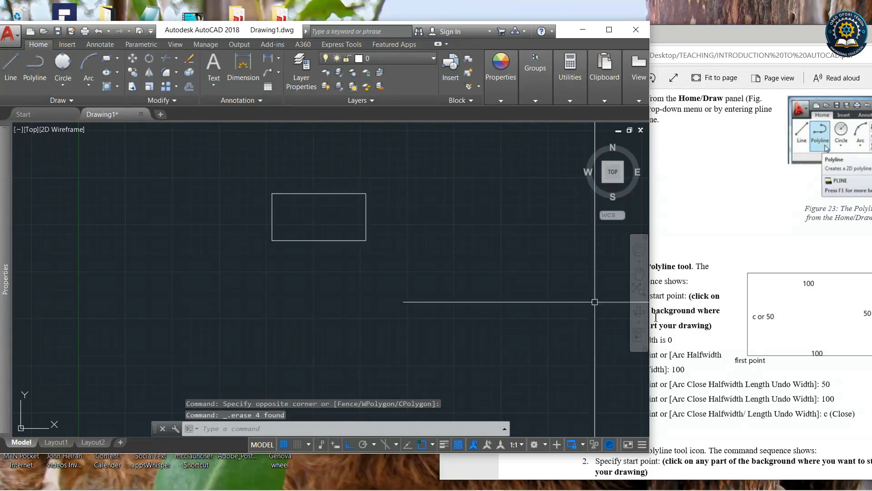
# Scroll the tutorial PDF to read the Polyline Example 2 command sequence.
pyautogui.scroll(-5, 781, 337)
pyautogui.click(774, 335)
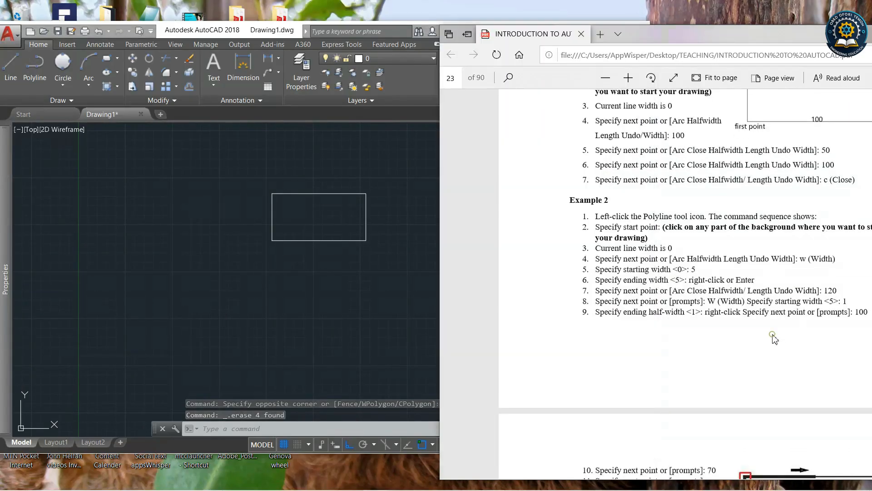
pyautogui.click(364, 271)
pyautogui.click(774, 288)
pyautogui.scroll(-3, 773, 288)
pyautogui.scroll(-10, 773, 288)
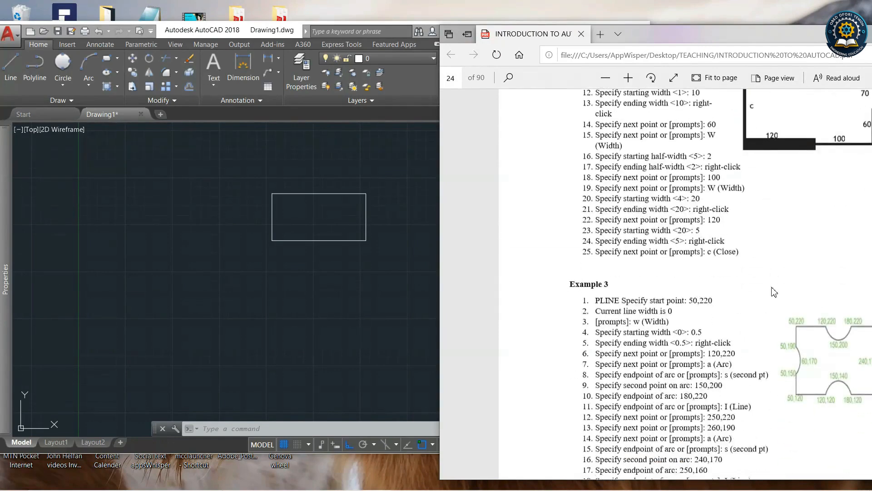
pyautogui.scroll(10, 774, 292)
pyautogui.scroll(3, 774, 291)
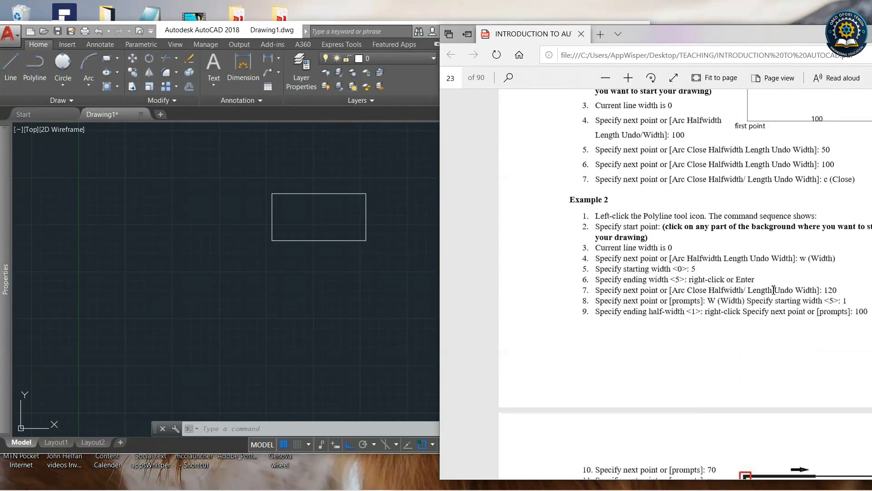
pyautogui.scroll(-5, 779, 293)
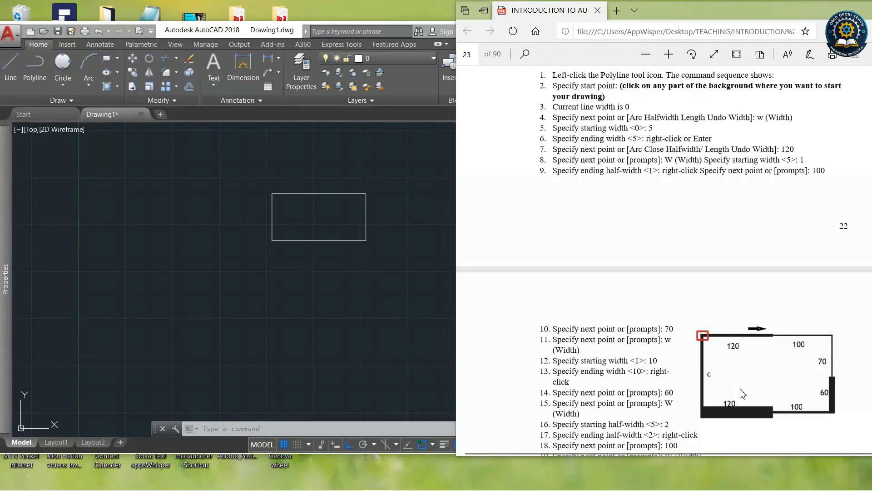
# Start a new polyline, set its starting and ending width to 5, and draw a 150 segment to the right.
pyautogui.click(33, 76)
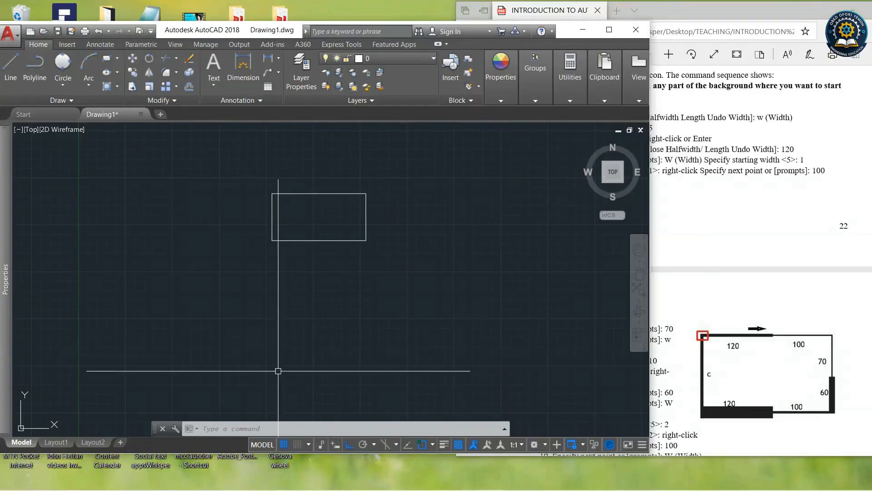
pyautogui.click(35, 66)
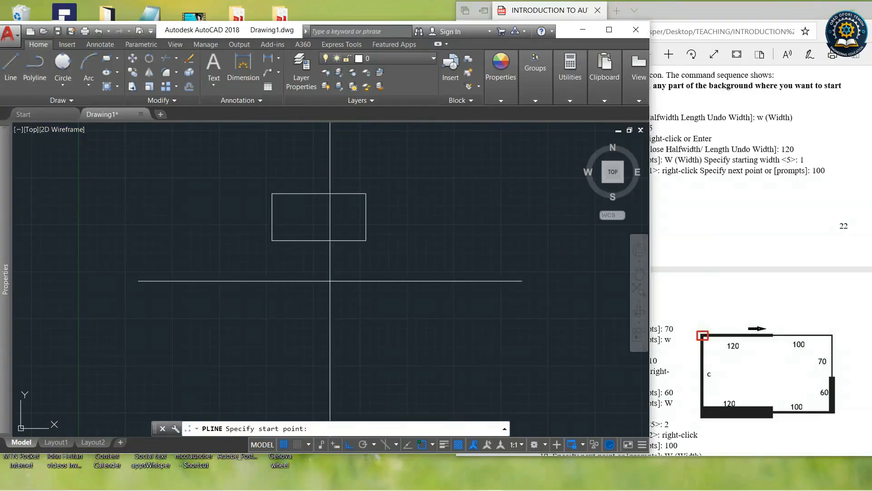
pyautogui.click(252, 283)
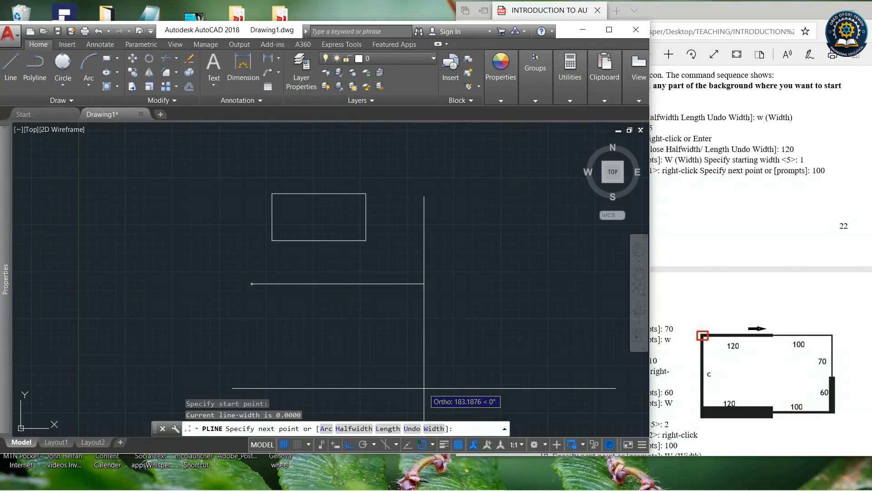
pyautogui.click(430, 427)
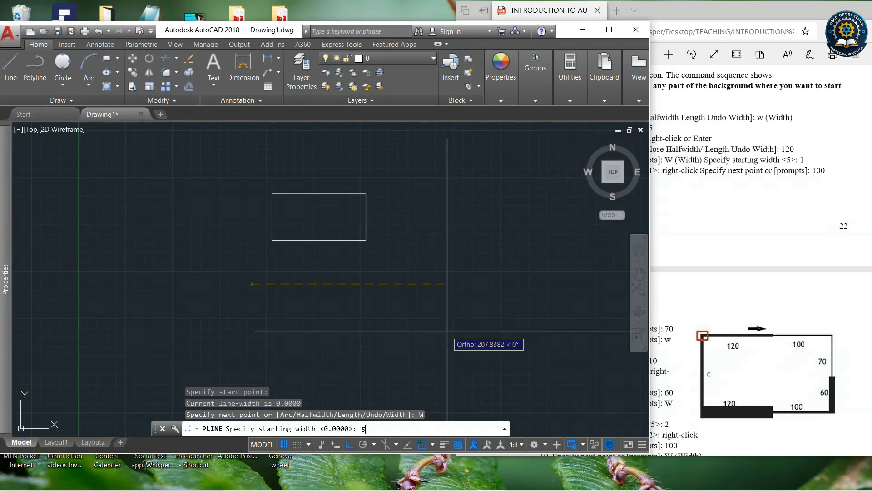
pyautogui.press('Return')
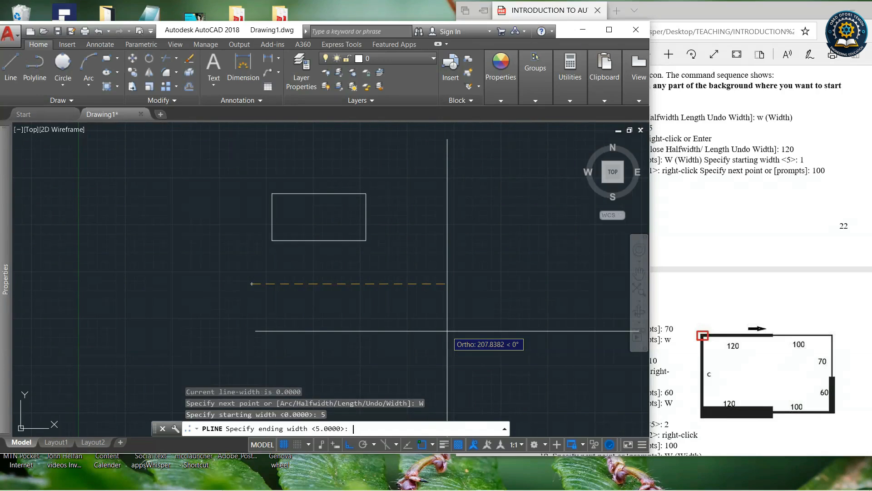
pyautogui.press('Return')
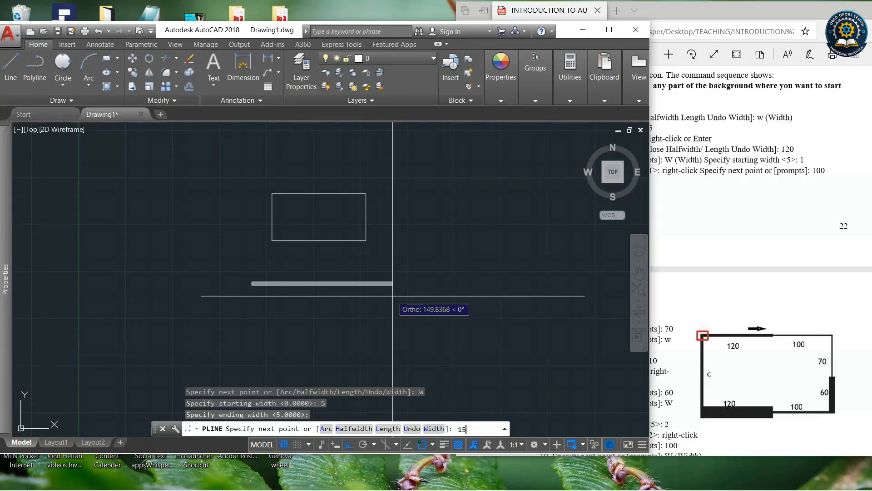
pyautogui.press('Return')
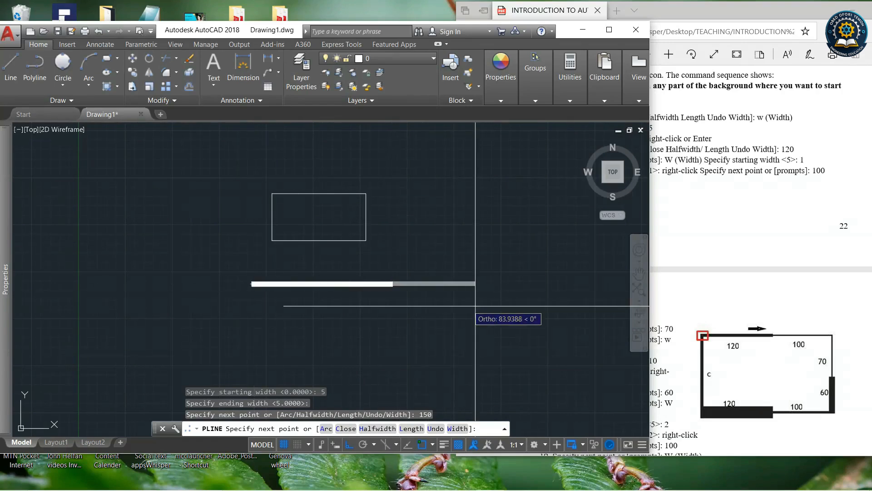
# Change the polyline width to 3, draw a 100 segment further right, then end the polyline.
pyautogui.click(458, 427)
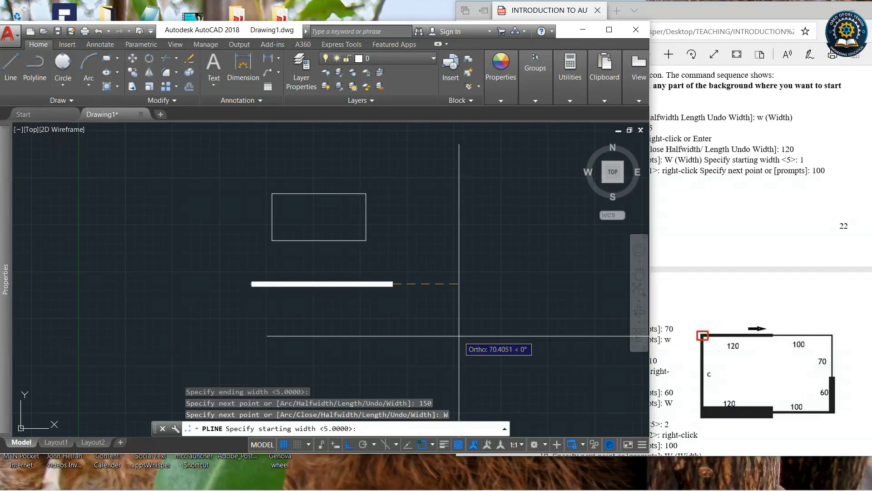
pyautogui.press('Return')
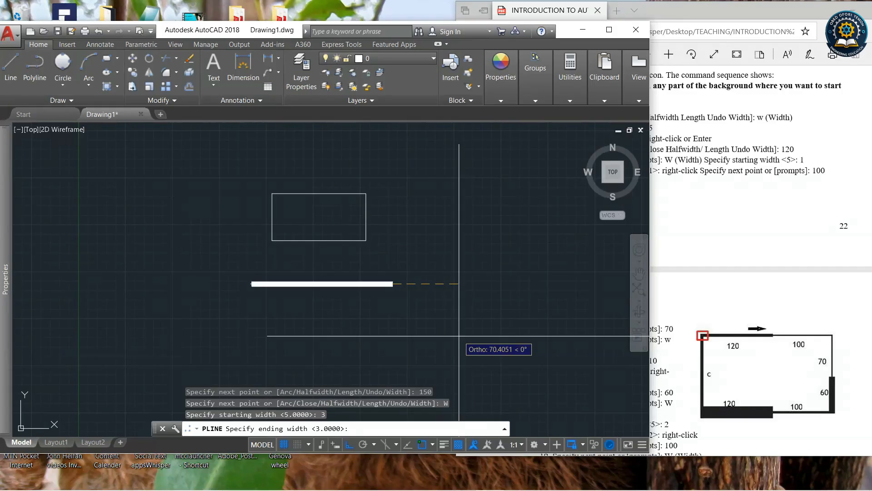
pyautogui.press('Return')
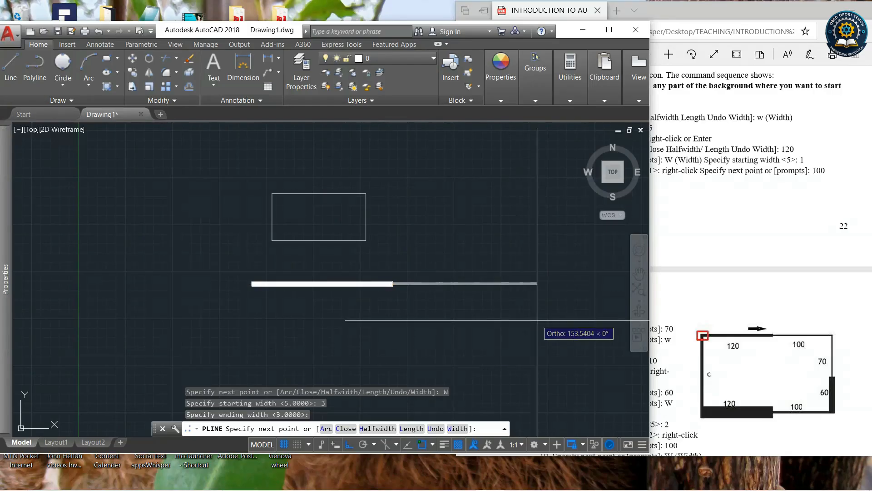
pyautogui.write('1')
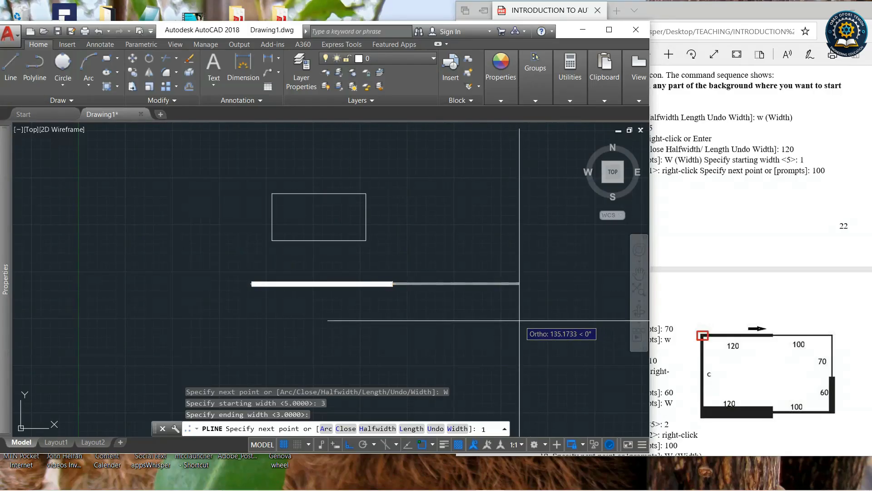
pyautogui.write('00')
pyautogui.press('Return')
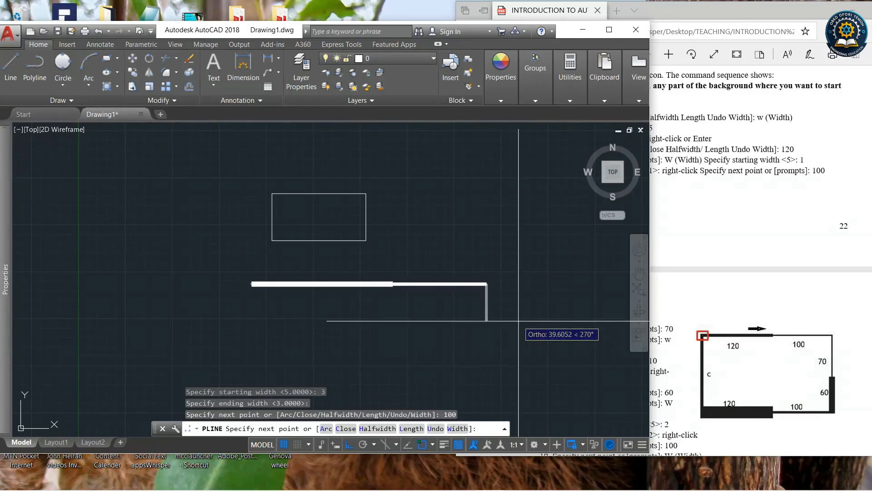
pyautogui.press('Return')
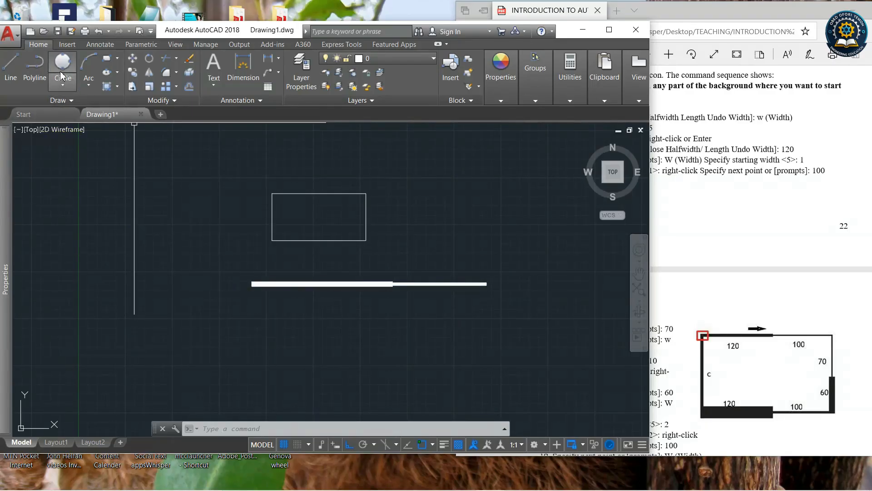
# Start a new polyline below the previous one and set both its starting and ending width to 0.
pyautogui.click(34, 68)
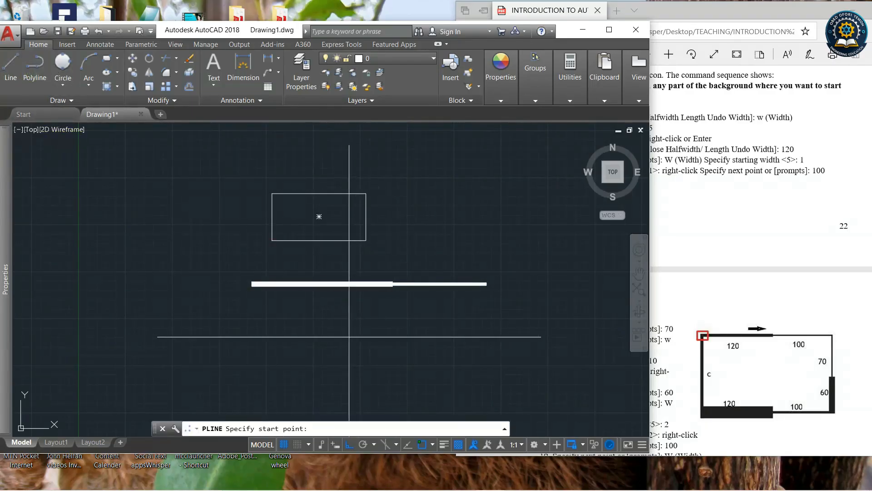
pyautogui.click(275, 324)
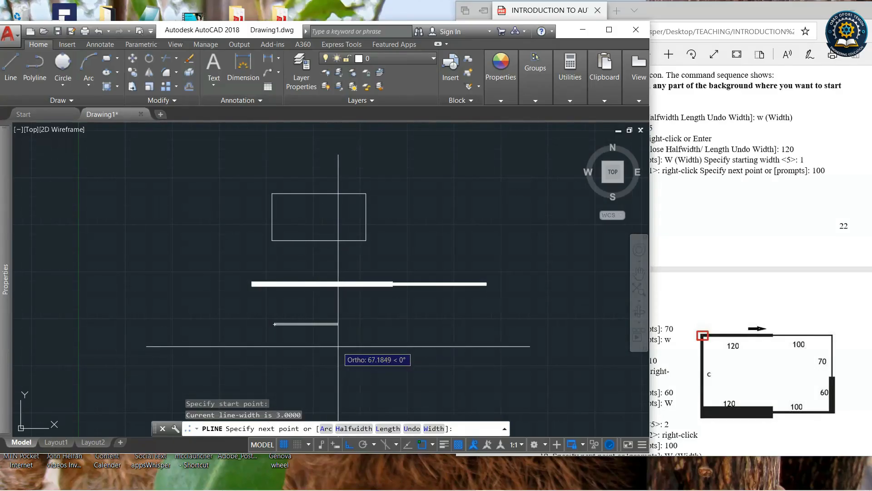
pyautogui.write('w')
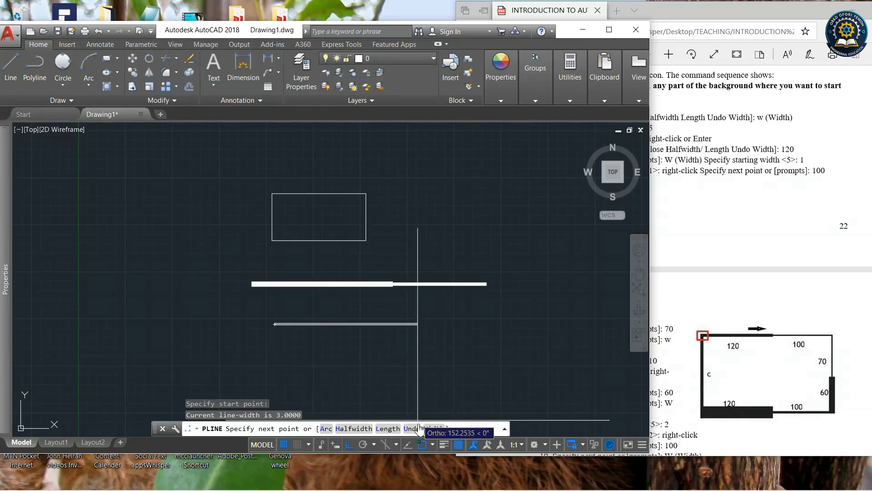
pyautogui.press('Return')
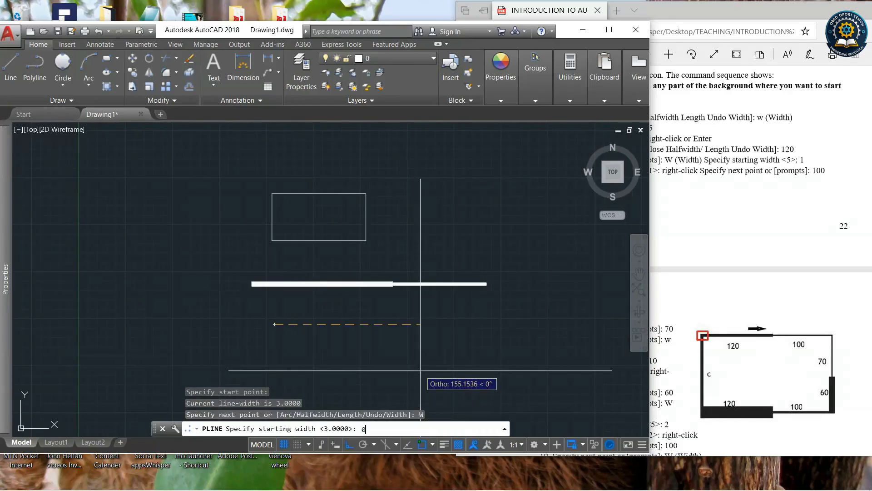
pyautogui.press('Return')
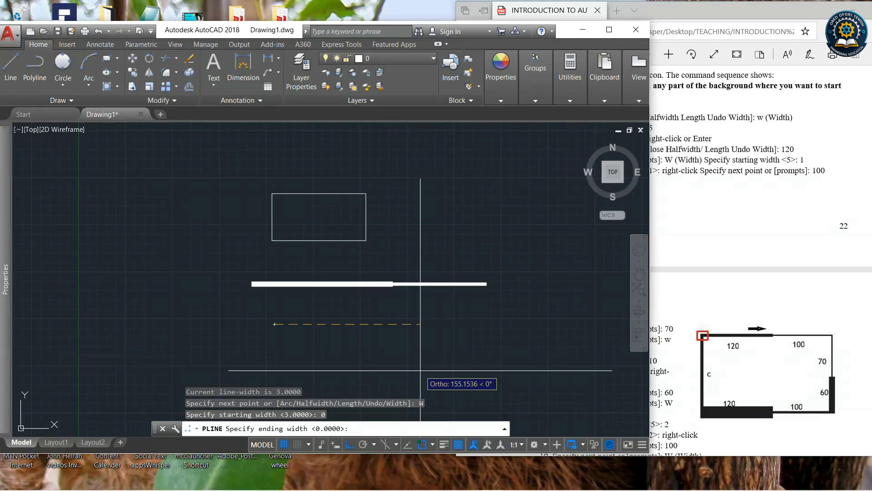
pyautogui.press('Return')
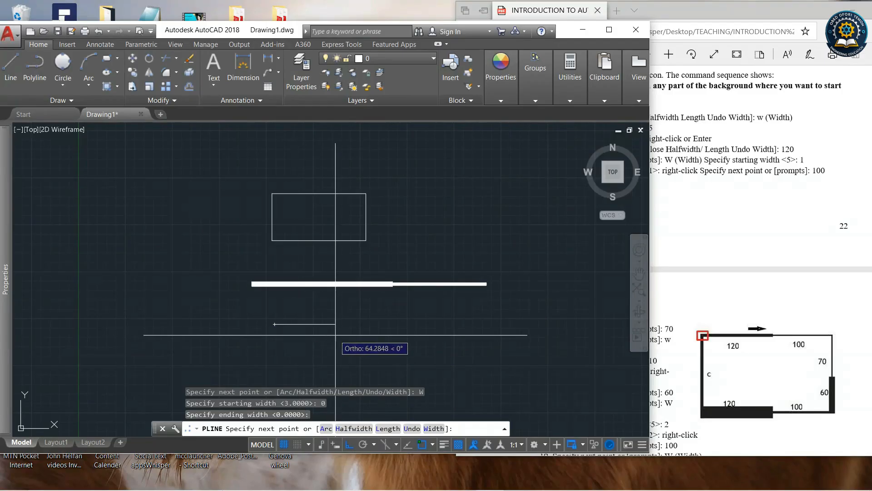
# Set the polyline's starting width to 0 and ending width to 10, then draw a 24 segment forming an arrowhead.
pyautogui.write('w')
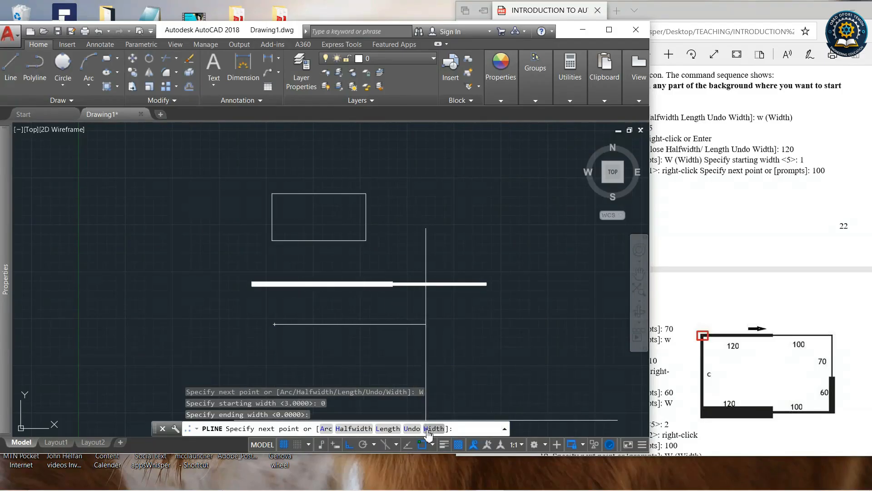
pyautogui.press('Return')
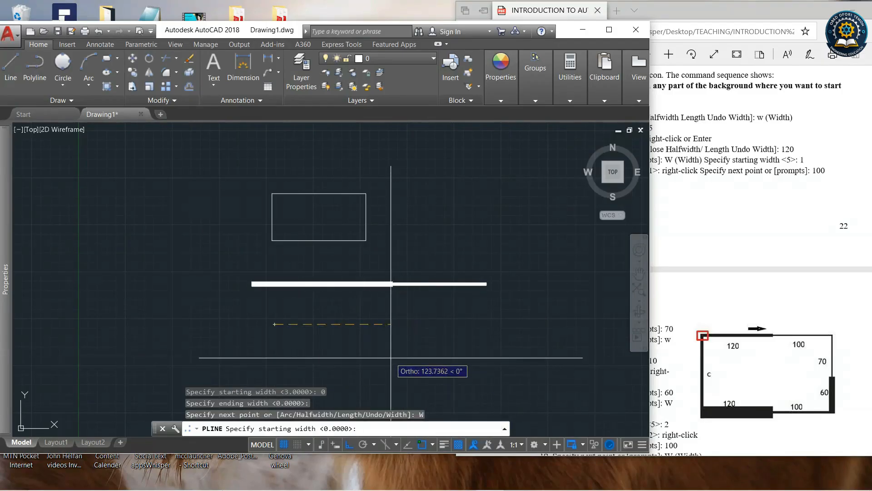
pyautogui.write('0')
pyautogui.press('Return')
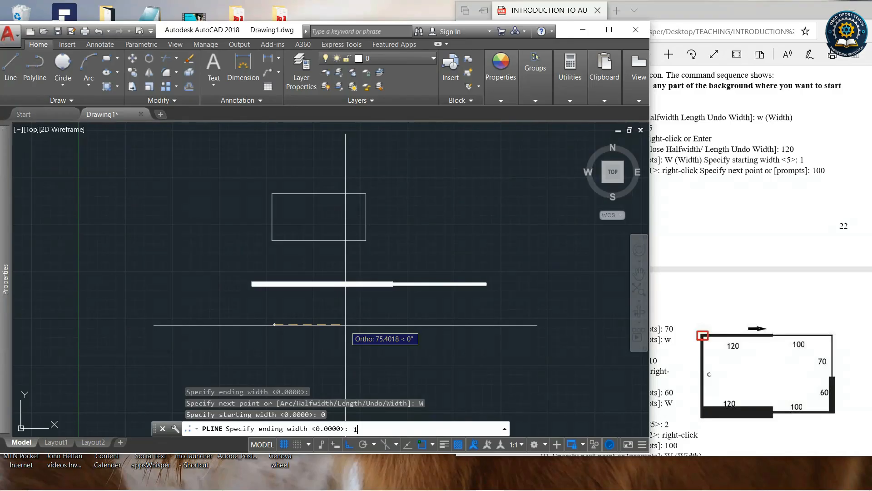
pyautogui.press('Return')
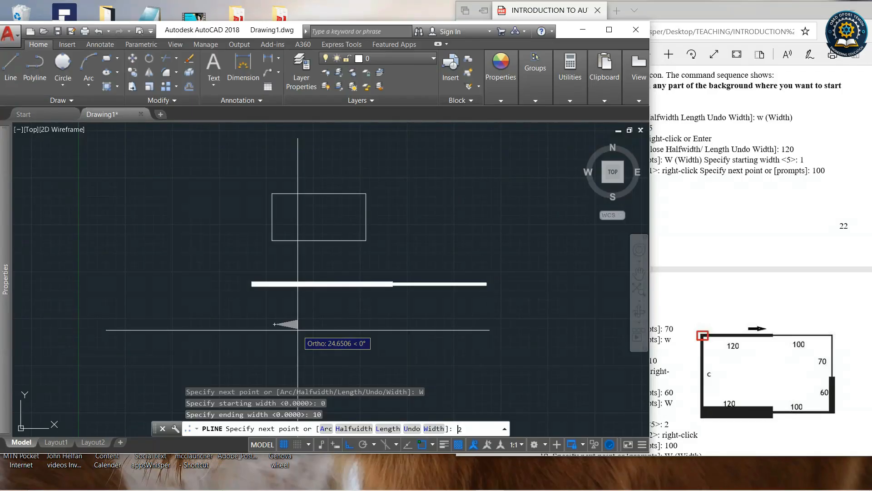
pyautogui.press('Return')
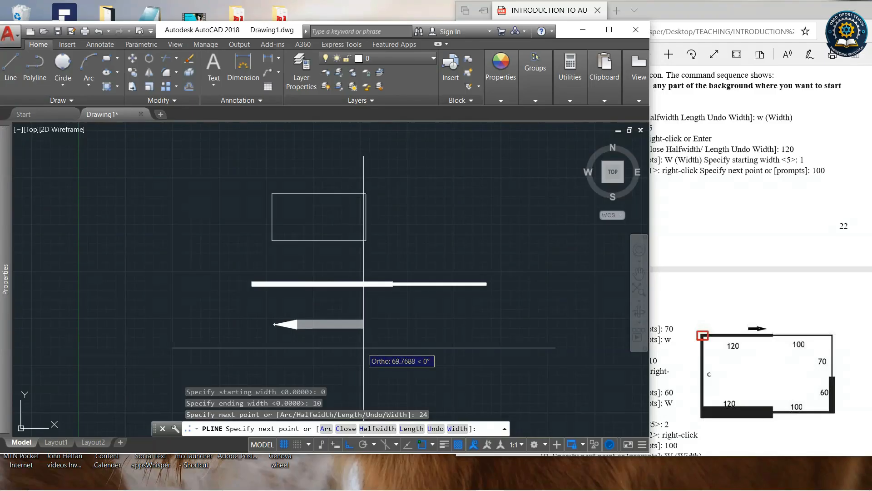
# Change the polyline width to 2 and draw a 100 segment to the right as the arrow shaft.
pyautogui.click(457, 428)
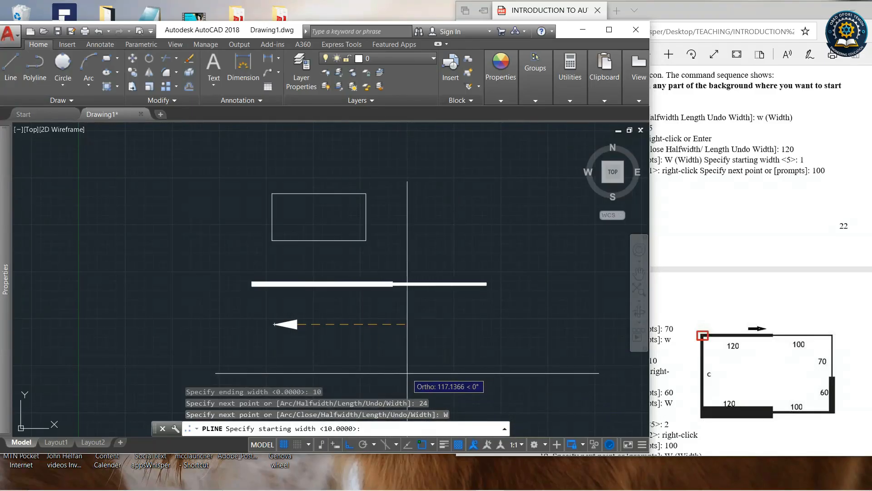
pyautogui.write('2')
pyautogui.press('Return')
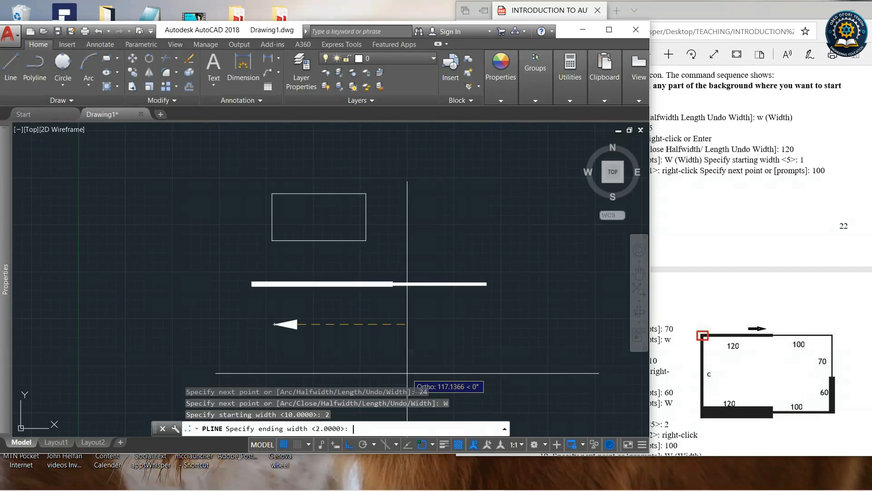
pyautogui.press('Return')
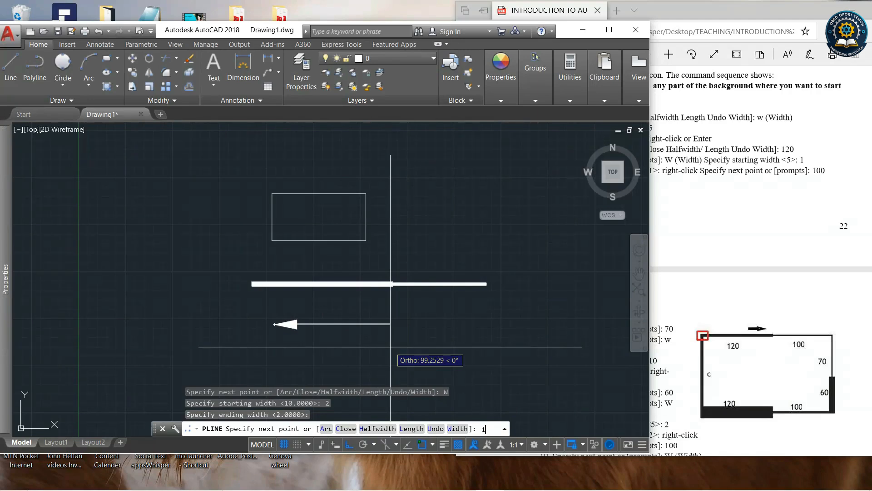
pyautogui.write('100')
pyautogui.press('Return')
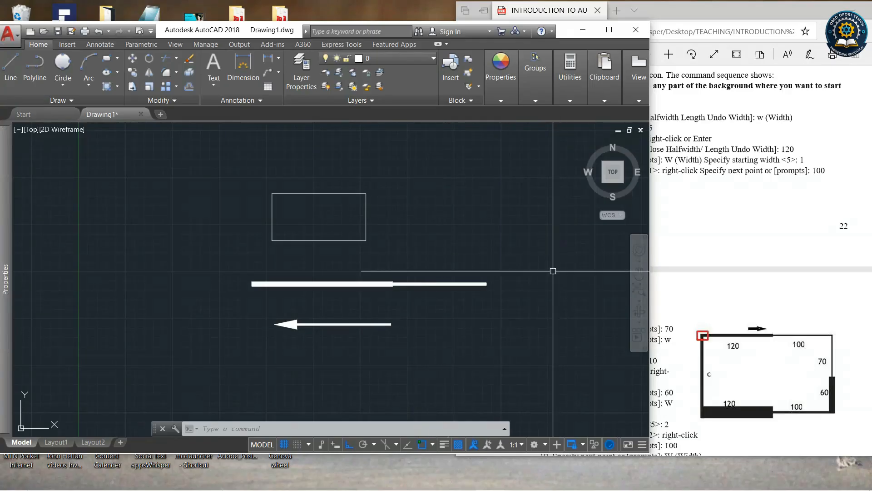
# Scroll through the tutorial PDF to review the remaining Polyline Example 2 steps.
pyautogui.click(675, 228)
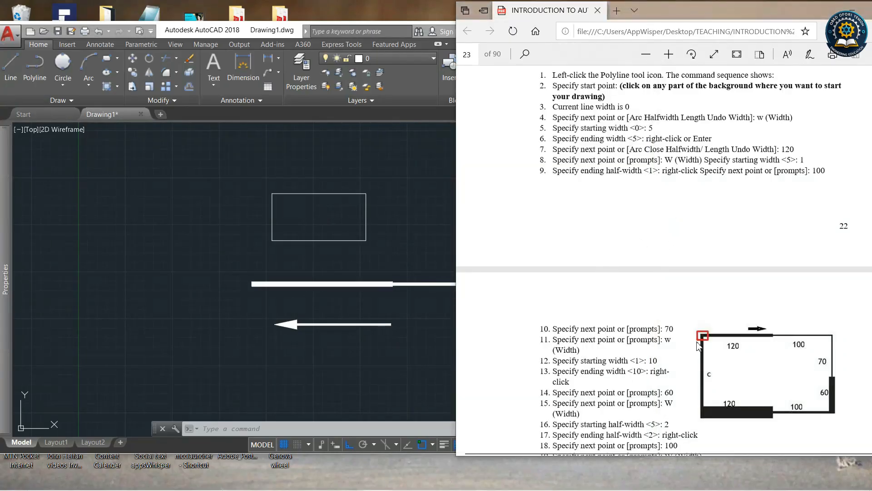
pyautogui.scroll(-2, 640, 296)
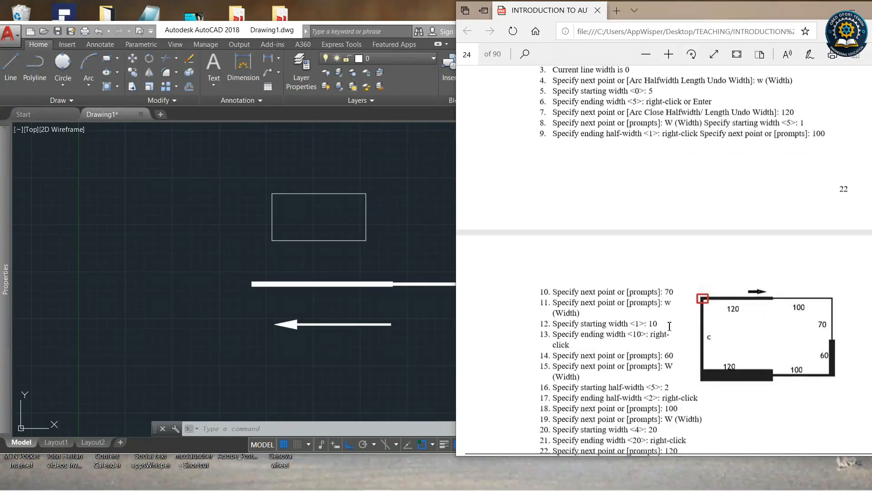
pyautogui.scroll(-5, 710, 319)
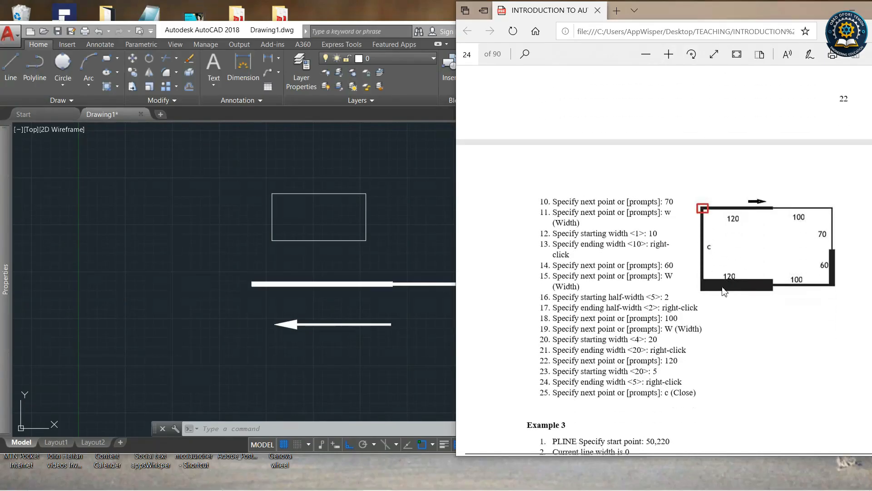
pyautogui.scroll(6, 660, 245)
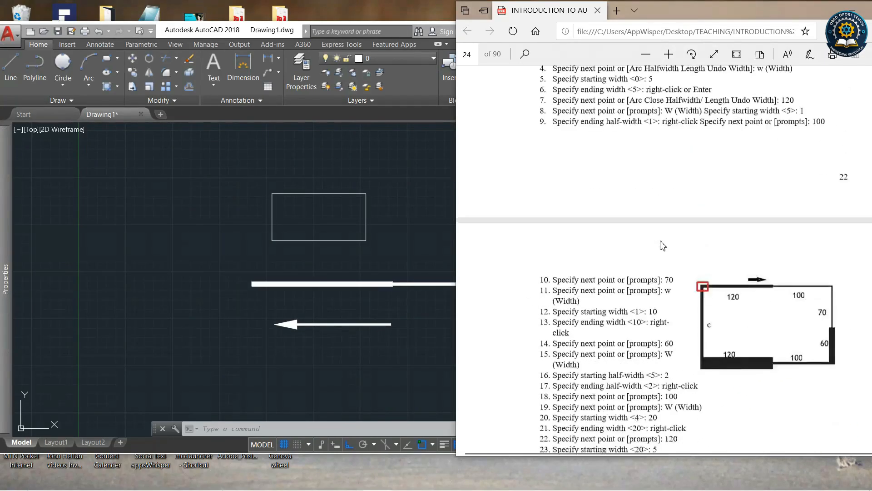
pyautogui.click(446, 309)
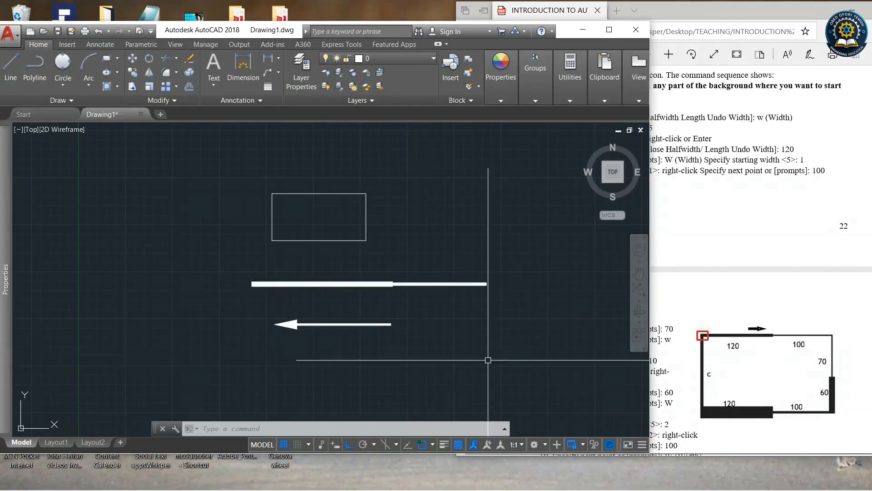
# Delete all drawn objects, selecting them with a window.
pyautogui.click(527, 362)
pyautogui.click(213, 156)
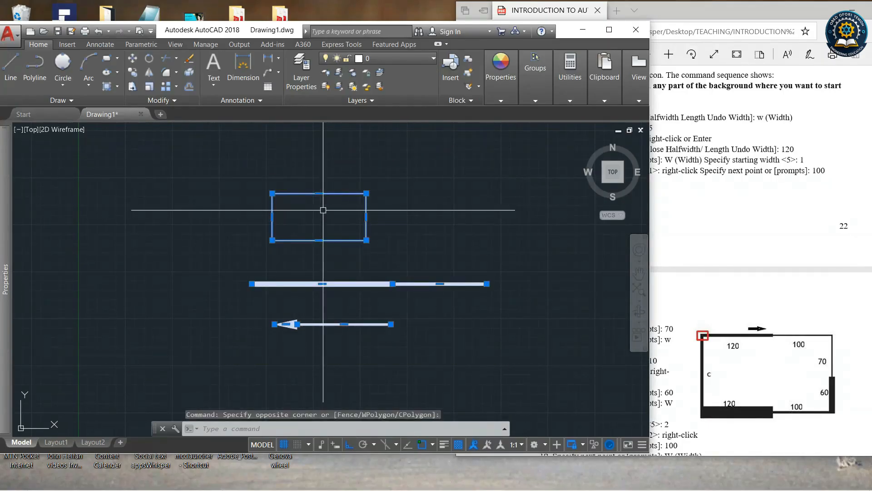
pyautogui.press('Delete')
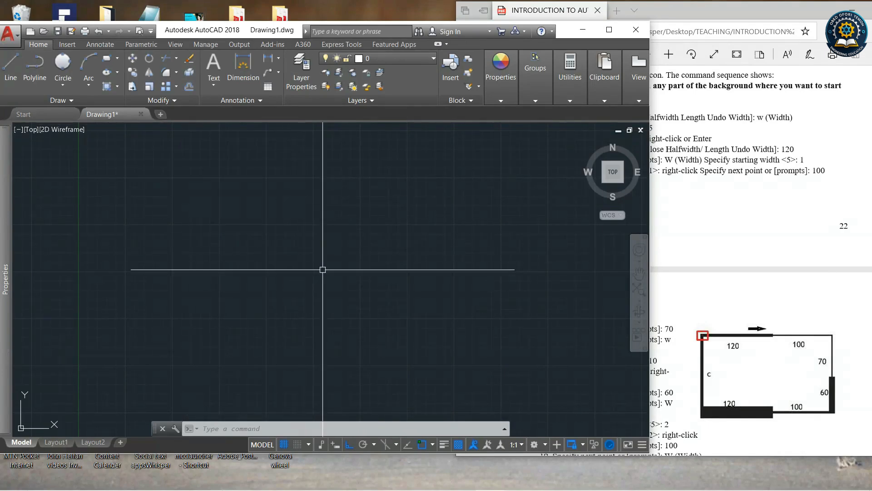
# Start a new polyline with zero width and draw a 100 segment to the right.
pyautogui.click(35, 63)
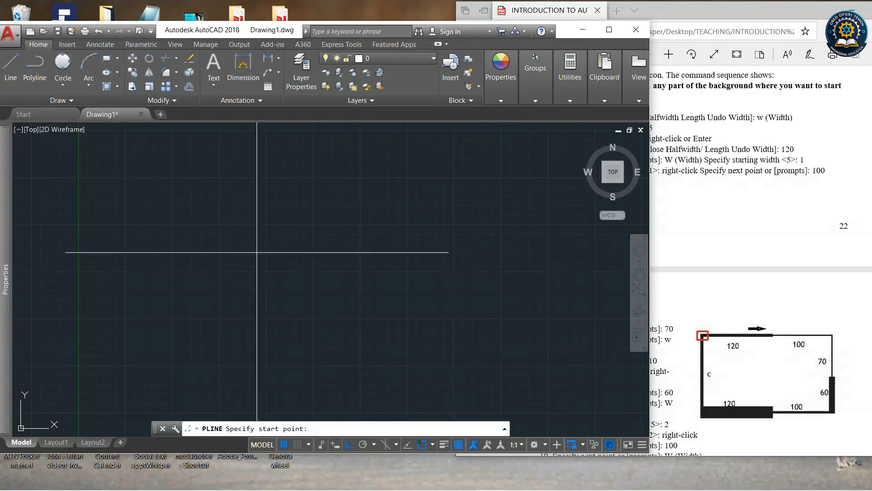
pyautogui.click(234, 196)
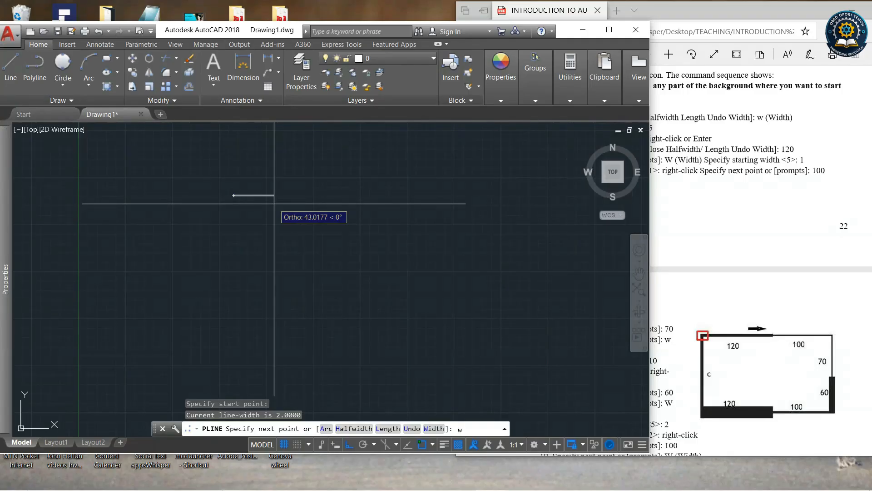
pyautogui.press('Return')
pyautogui.write('0')
pyautogui.press('Return')
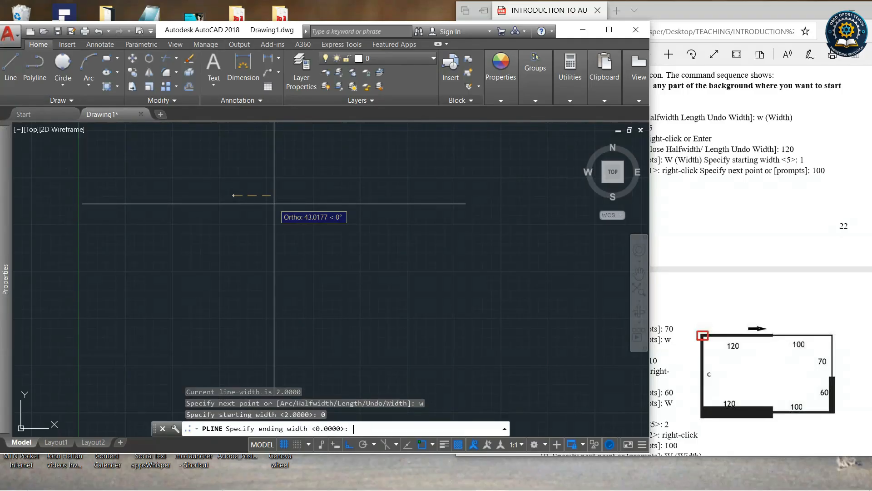
pyautogui.press('Return')
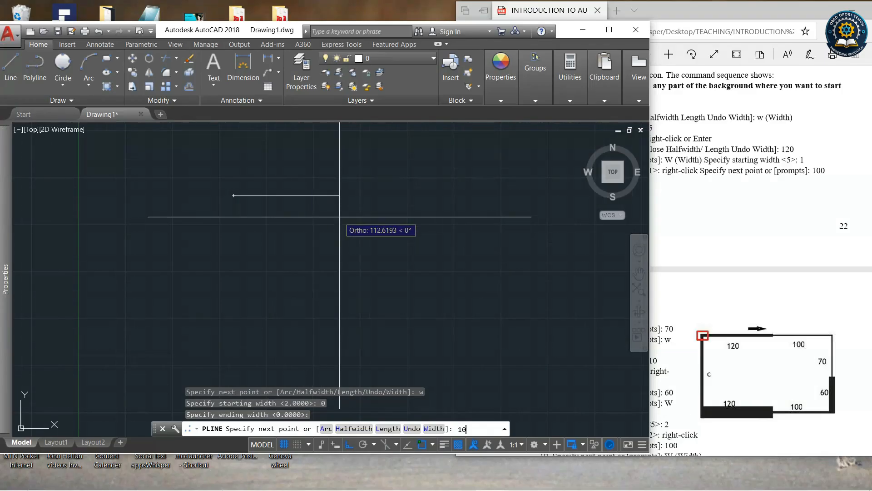
pyautogui.press('Return')
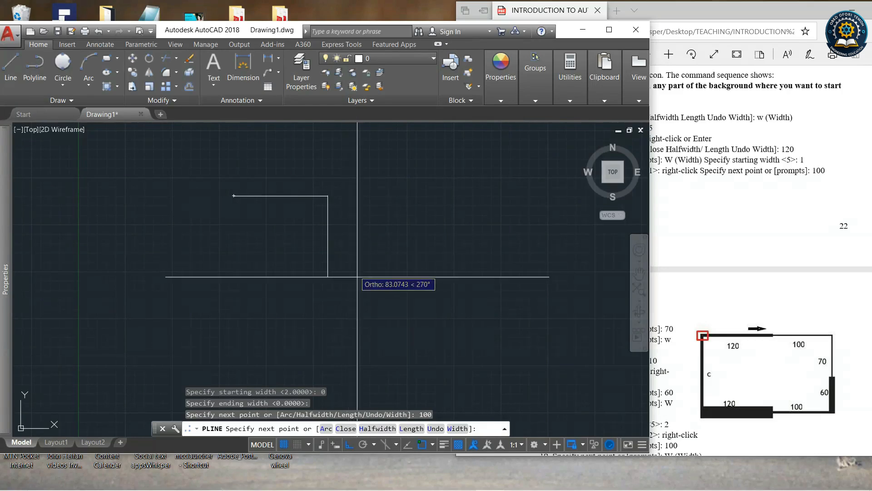
# Switch the polyline to arc mode and draw a 50 arc downward.
pyautogui.click(325, 429)
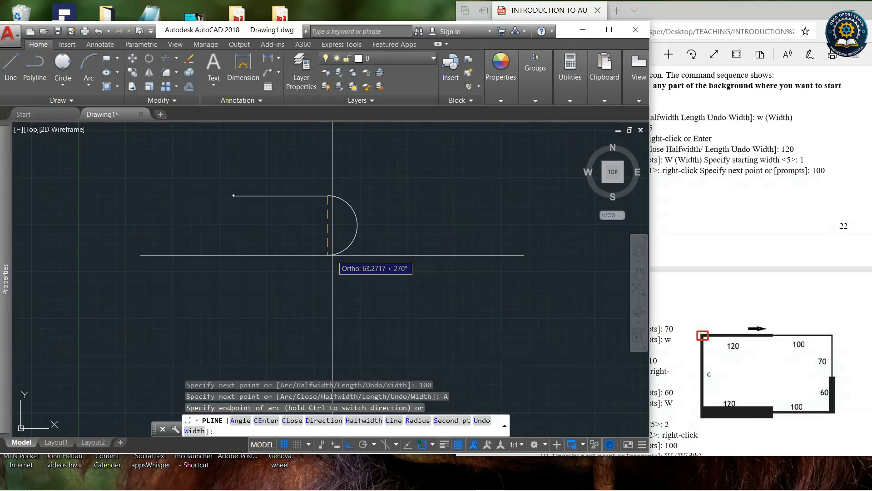
pyautogui.write('0')
pyautogui.press('Return')
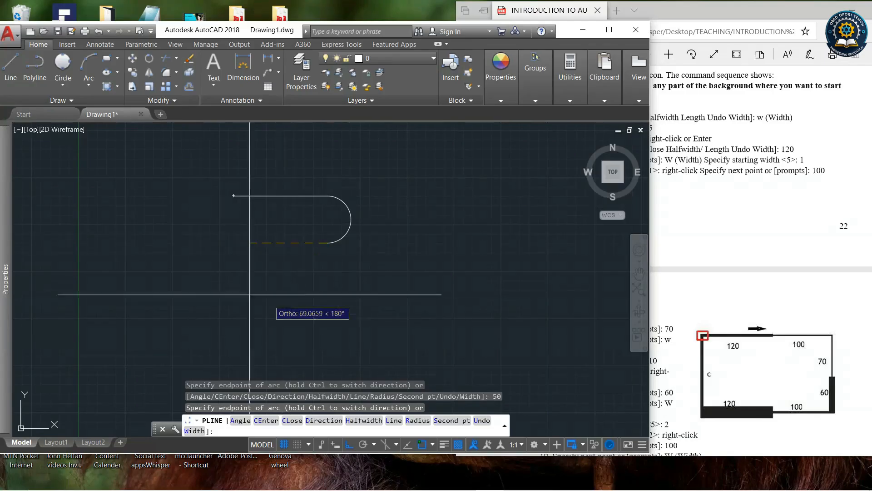
# Draw a 100 line segment to the left, then an arc back to the start point, and end the polyline.
pyautogui.click(393, 420)
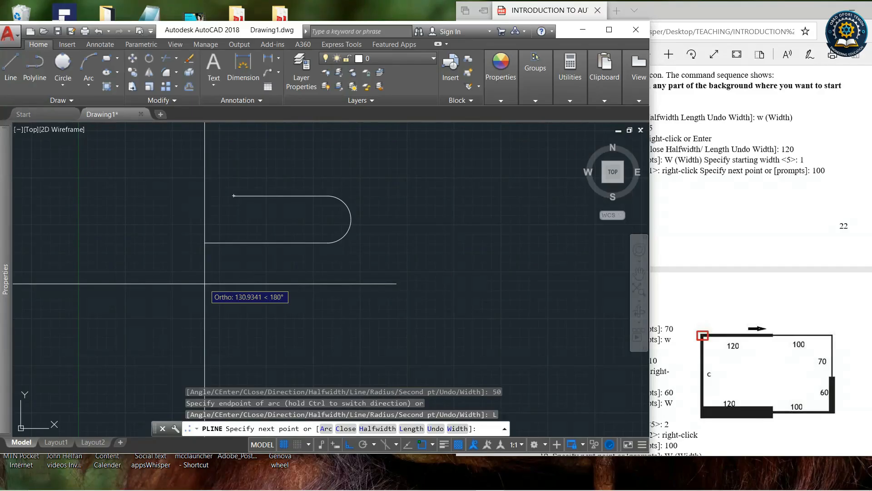
pyautogui.press('Return')
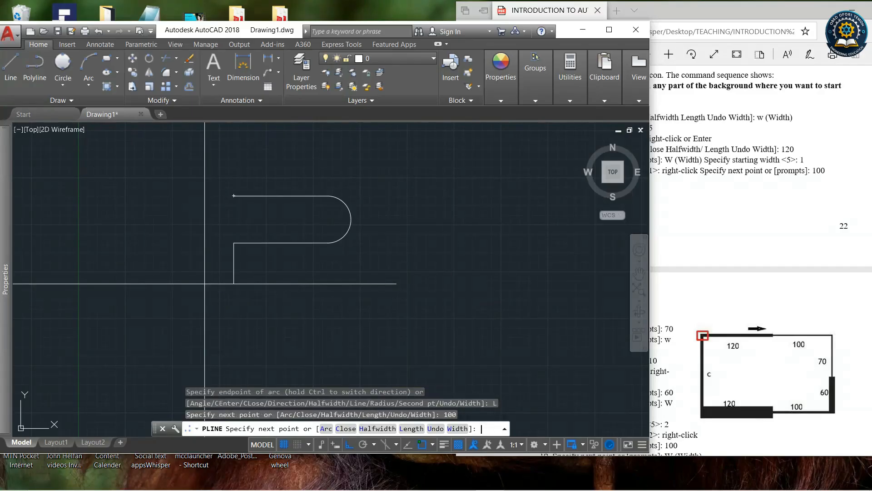
pyautogui.click(326, 428)
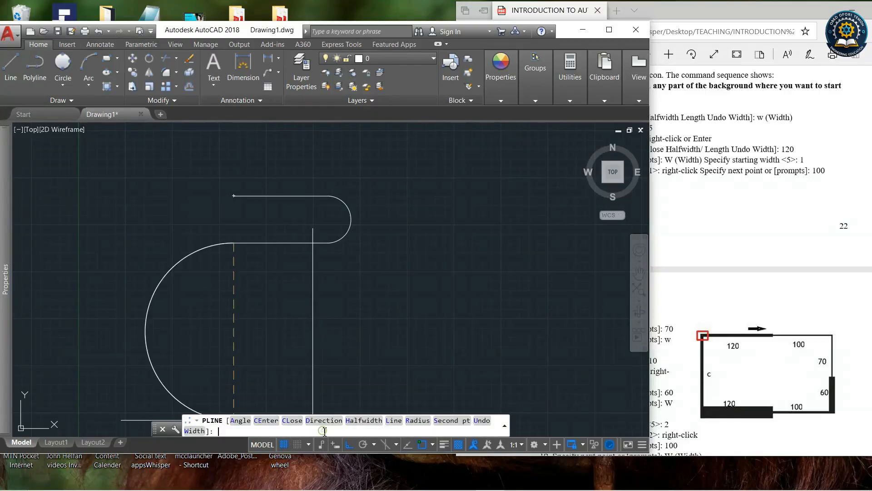
pyautogui.click(234, 195)
pyautogui.rightClick(263, 255)
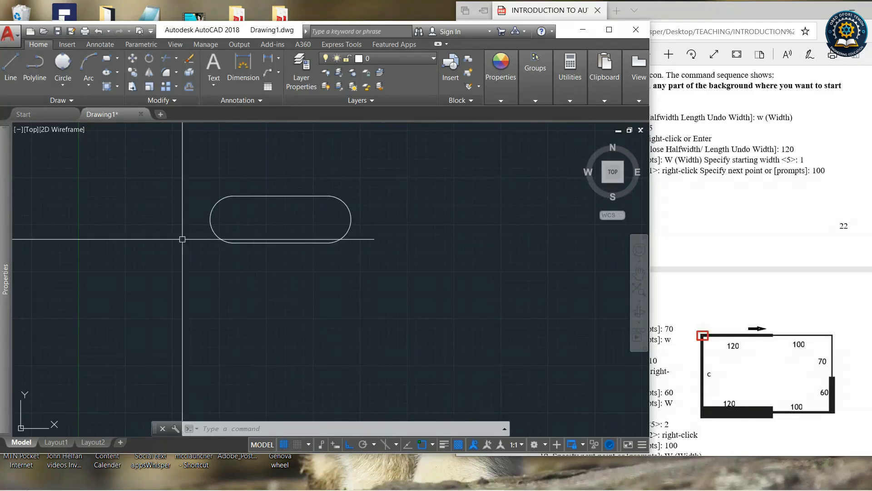
# Delete the slot-shaped polyline, selecting it with a window.
pyautogui.scroll(-4, 191, 278)
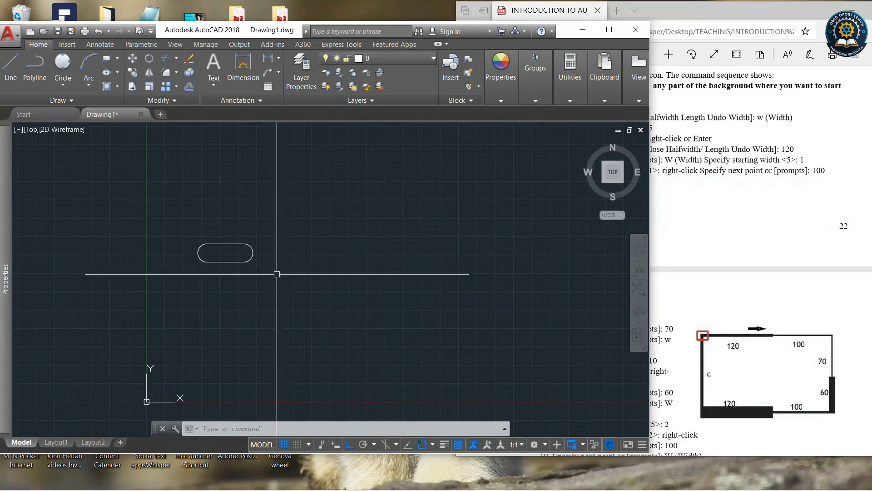
pyautogui.click(285, 287)
pyautogui.click(208, 215)
pyautogui.press('Delete')
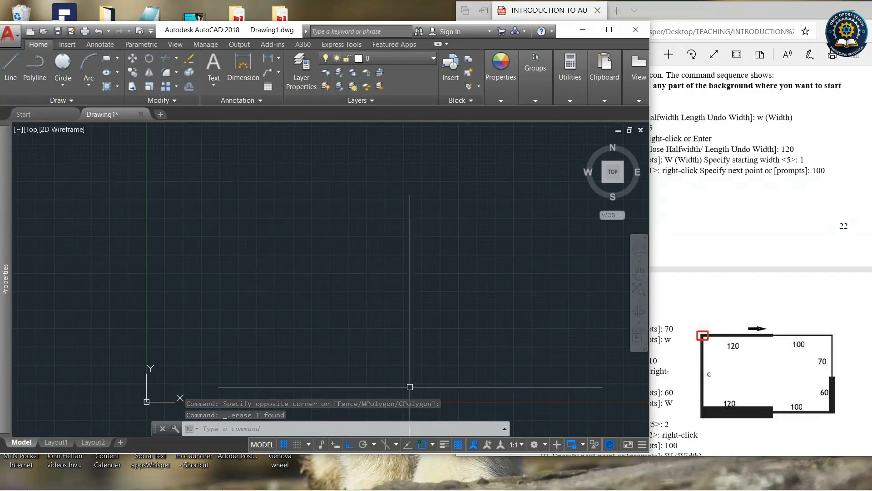
pyautogui.click(431, 444)
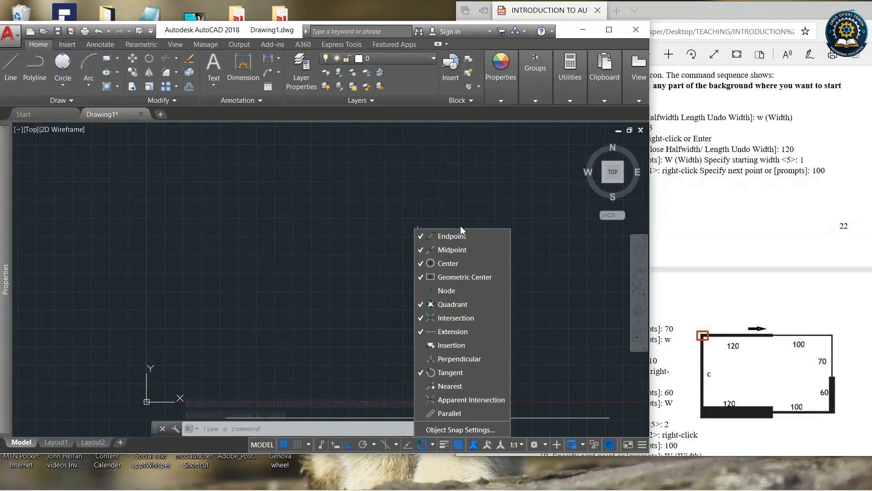
pyautogui.click(396, 425)
pyautogui.scroll(1, 377, 236)
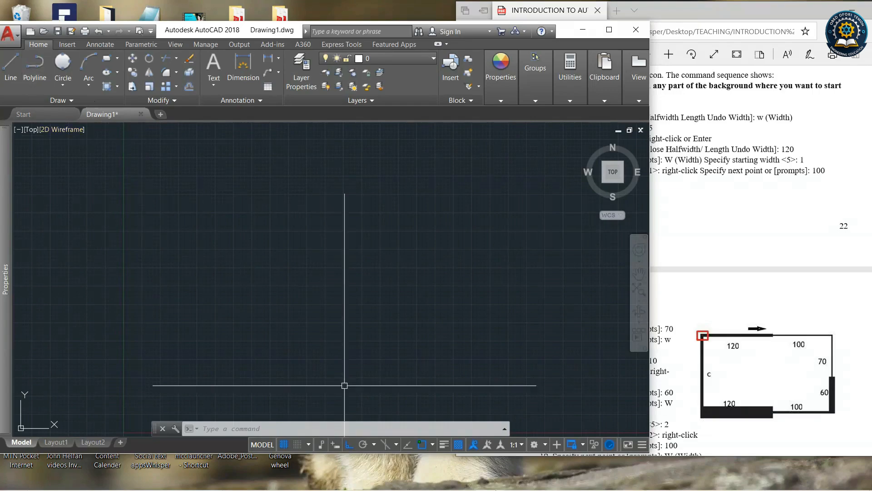
# Read the Arc tool section of the PDF tutorial and its three worked examples.
pyautogui.click(735, 236)
pyautogui.scroll(-3, 668, 246)
pyautogui.scroll(-10, 667, 247)
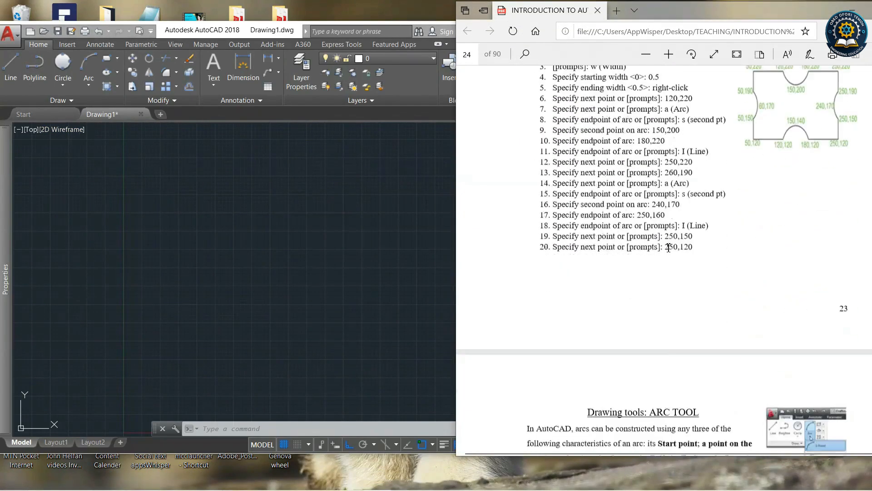
pyautogui.scroll(-5, 668, 253)
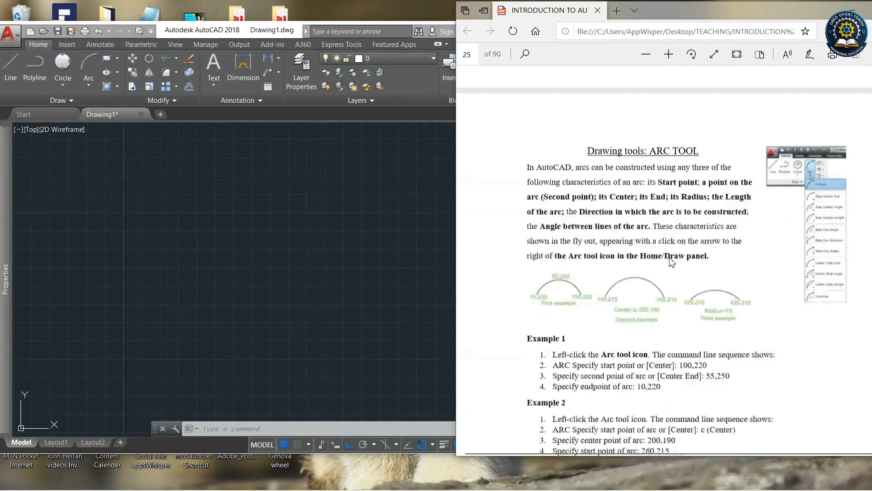
pyautogui.scroll(5, 669, 276)
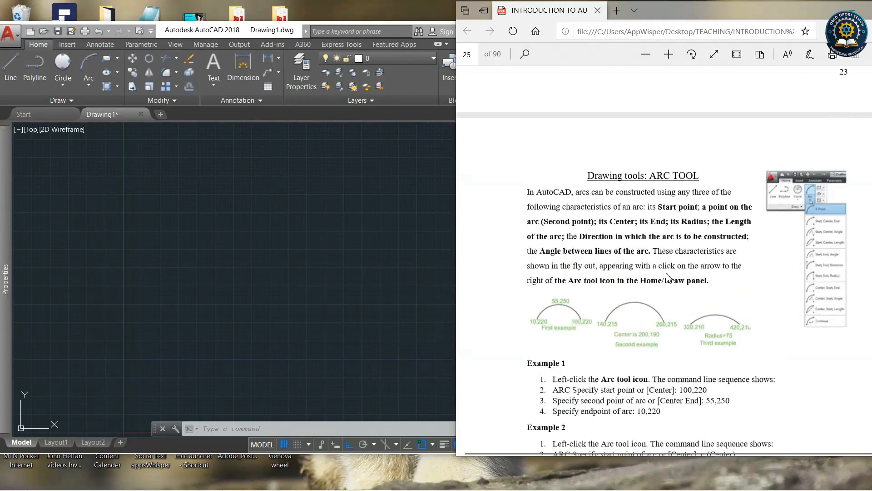
pyautogui.scroll(-6, 668, 276)
pyautogui.scroll(4, 667, 277)
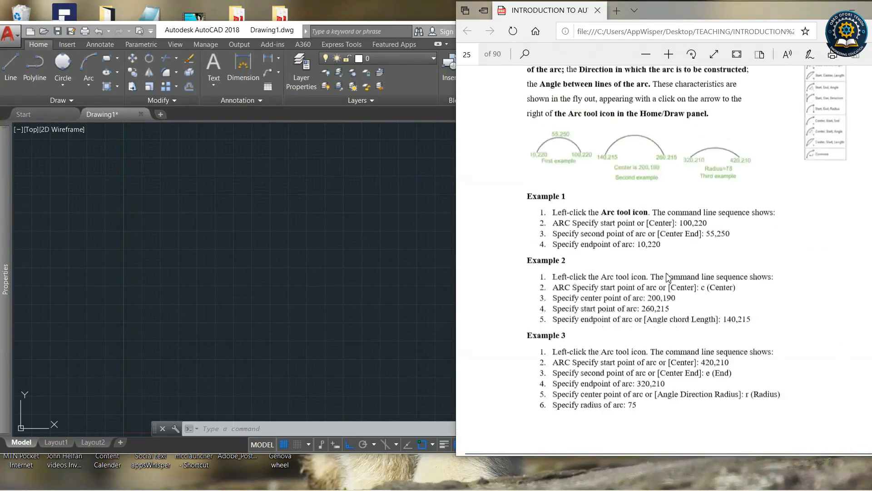
pyautogui.scroll(-12, 668, 277)
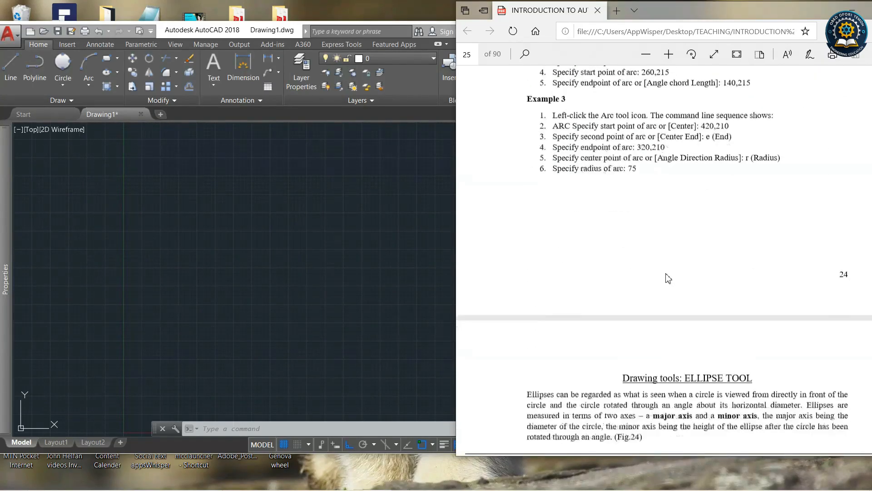
pyautogui.click(433, 208)
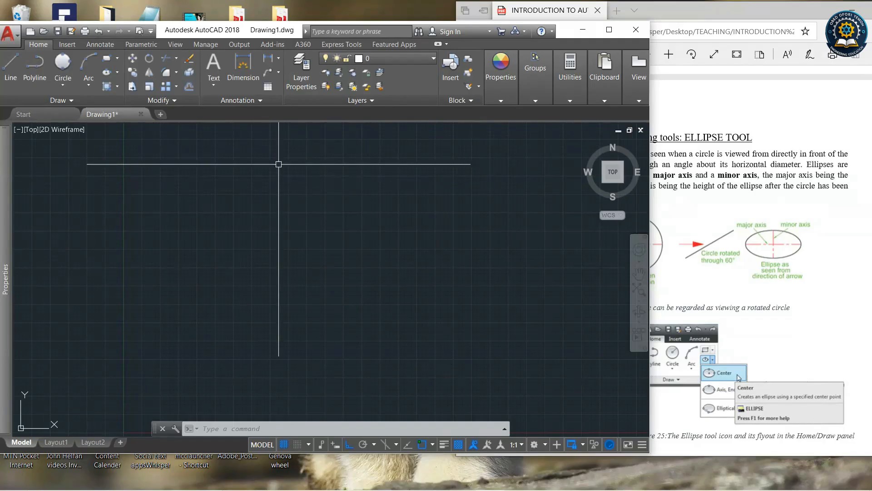
# Draw a 3-point arc bulging upward by picking its start, second and end points.
pyautogui.click(90, 86)
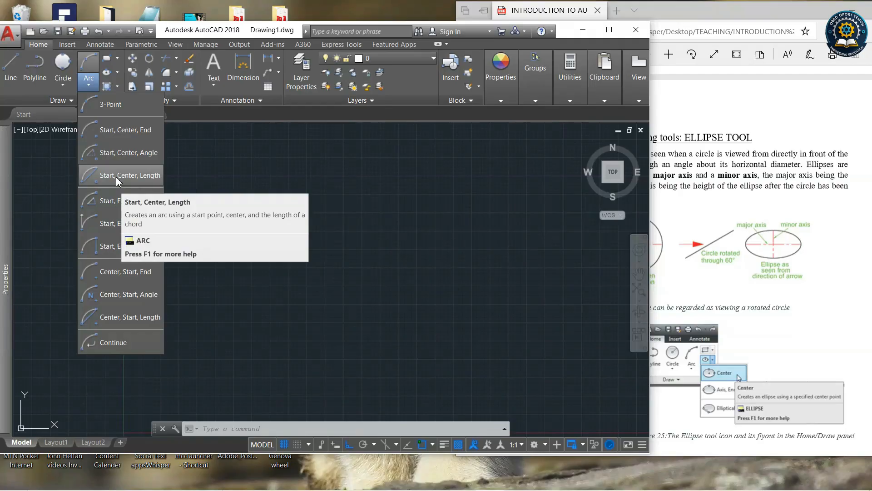
pyautogui.click(106, 106)
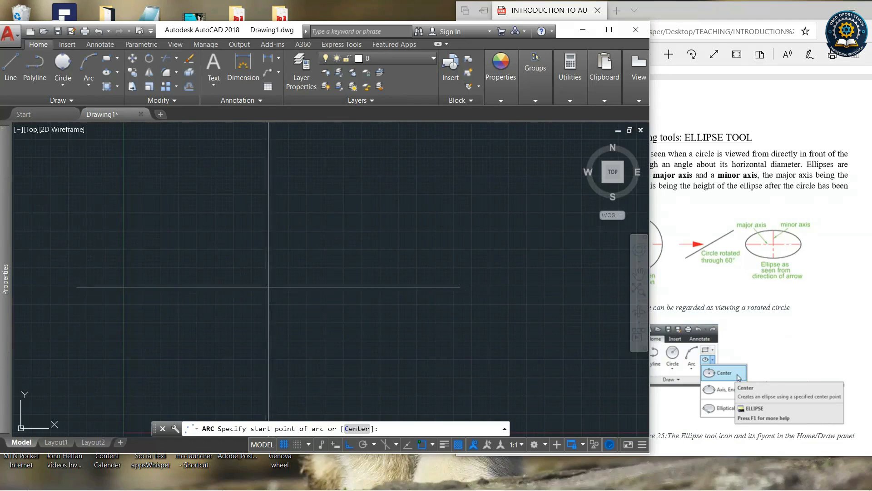
pyautogui.click(282, 285)
pyautogui.click(359, 235)
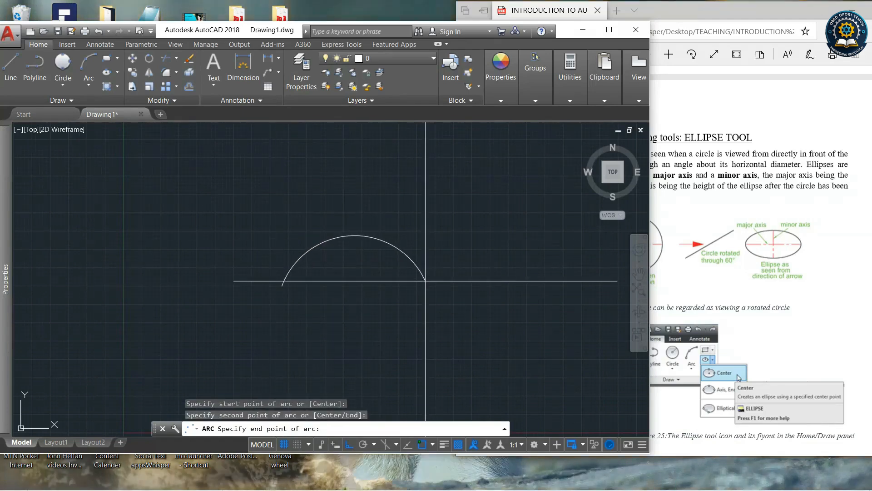
pyautogui.click(428, 285)
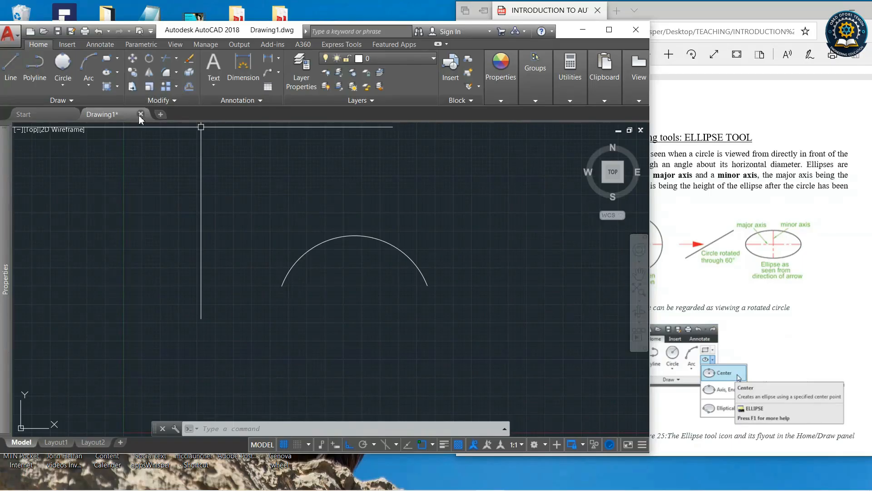
# Draw a Start, Center, End arc below the first arc, turning Ortho off before picking the endpoint.
pyautogui.click(89, 82)
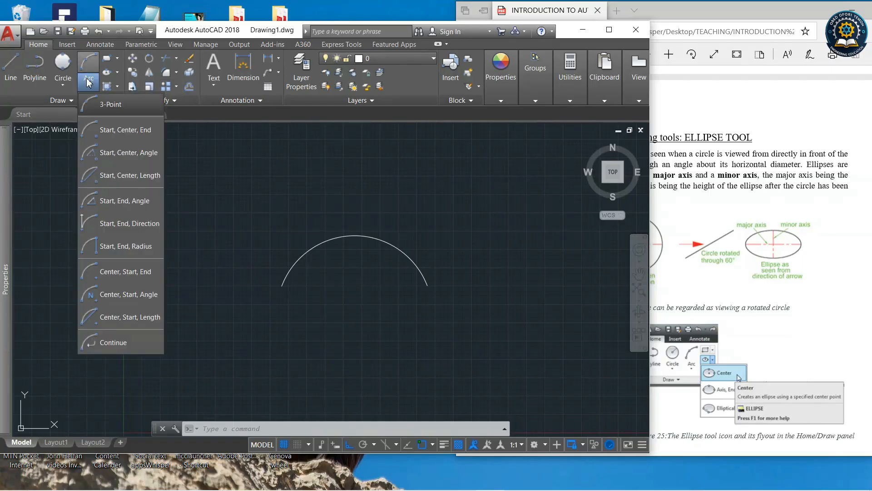
pyautogui.click(119, 130)
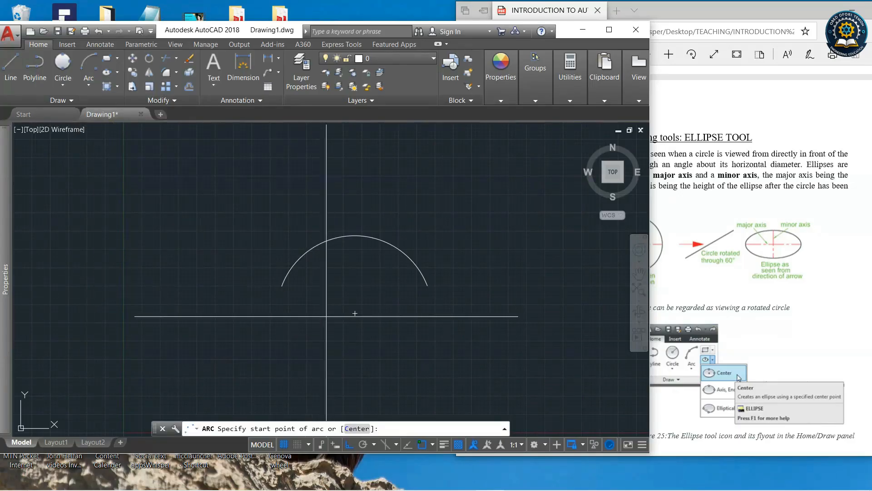
pyautogui.click(355, 313)
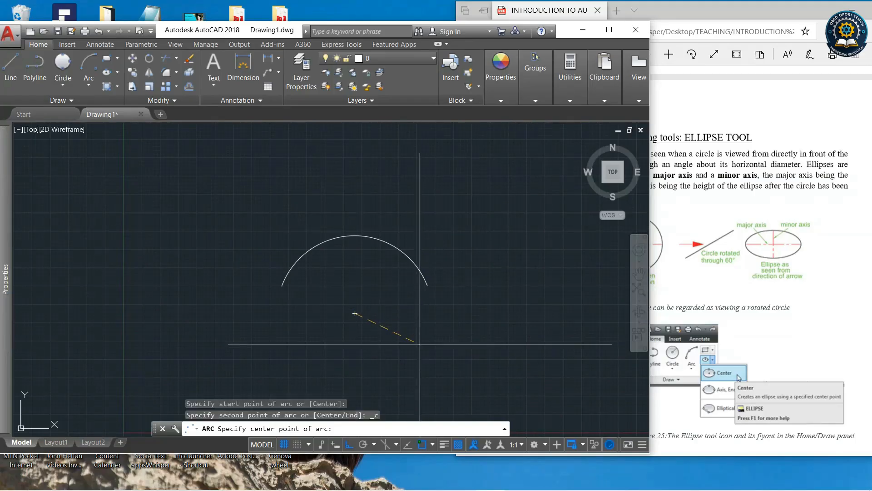
pyautogui.click(419, 343)
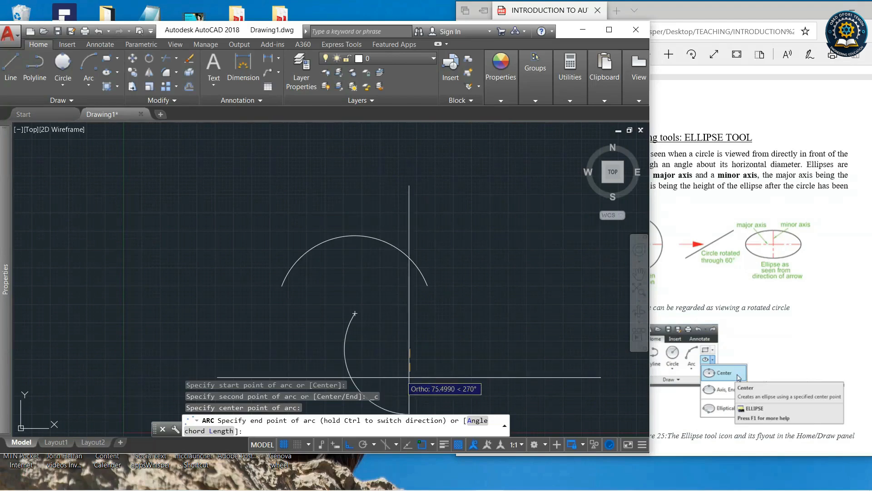
pyautogui.click(350, 445)
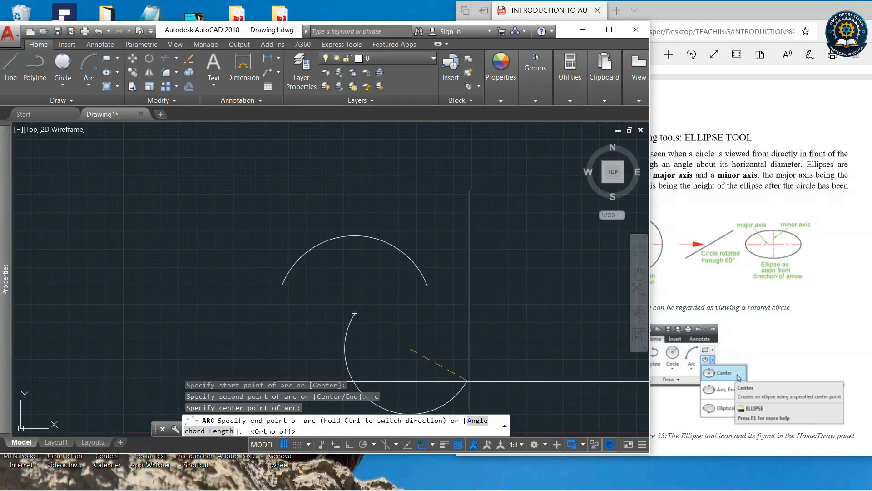
pyautogui.click(407, 377)
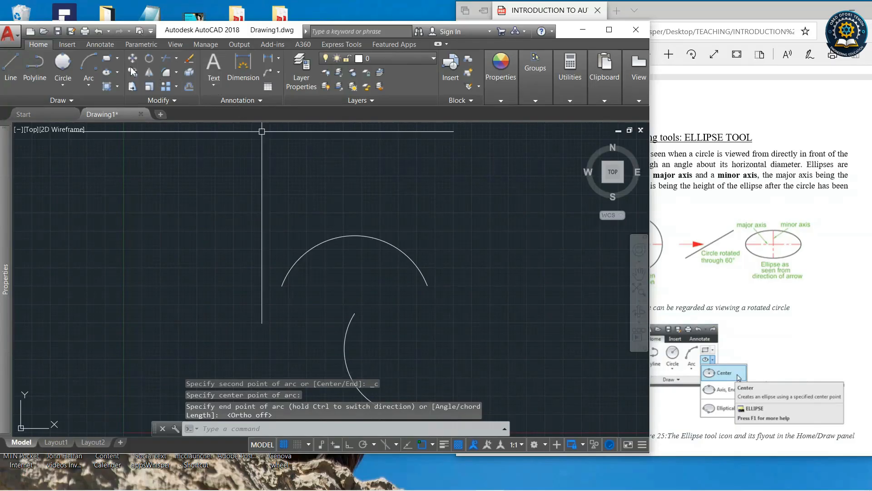
# Draw another Start, Center, End arc to the right of the first arc.
pyautogui.click(96, 79)
pyautogui.click(111, 128)
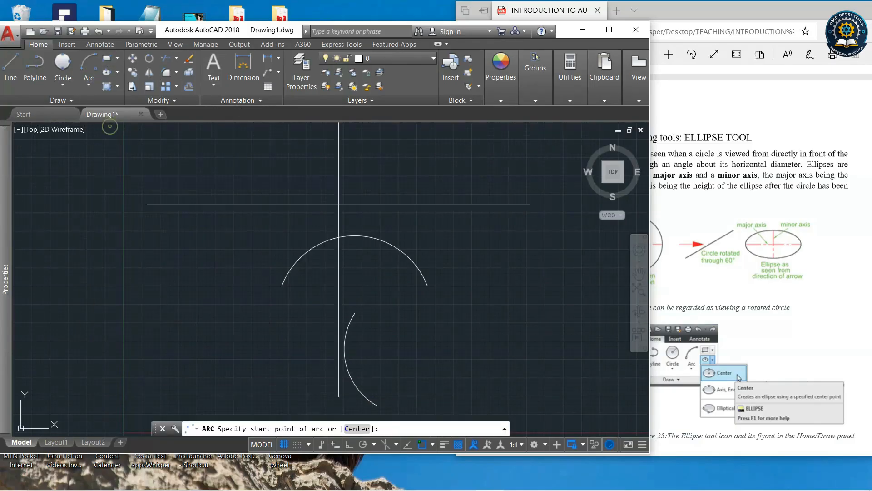
pyautogui.click(396, 214)
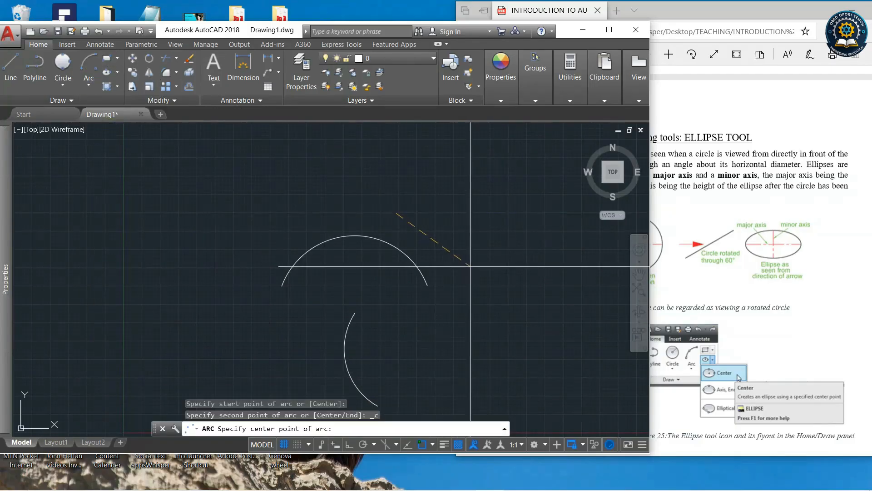
pyautogui.click(476, 253)
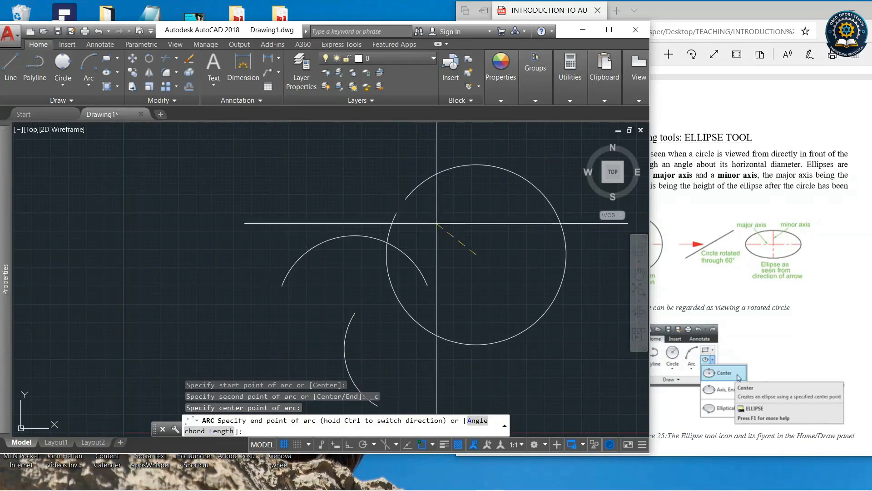
pyautogui.click(418, 321)
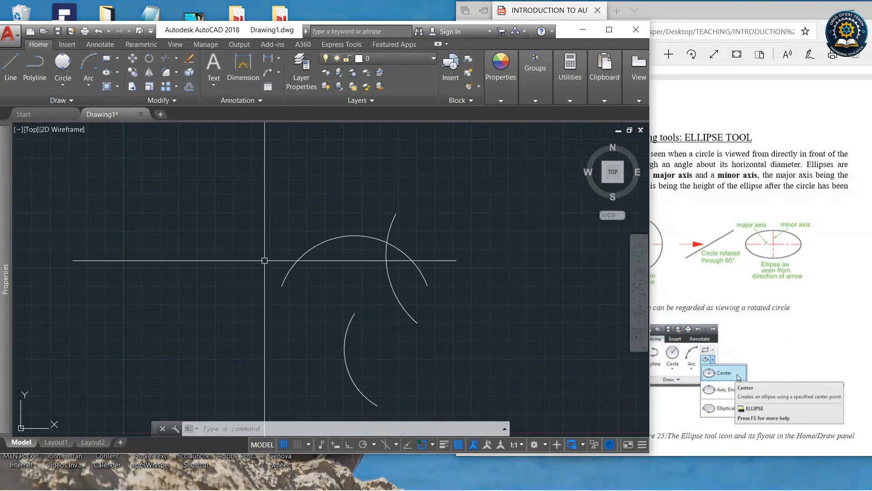
# Draw a vertical line with Ortho on, end the command, and turn on object snap.
pyautogui.click(12, 59)
pyautogui.click(221, 207)
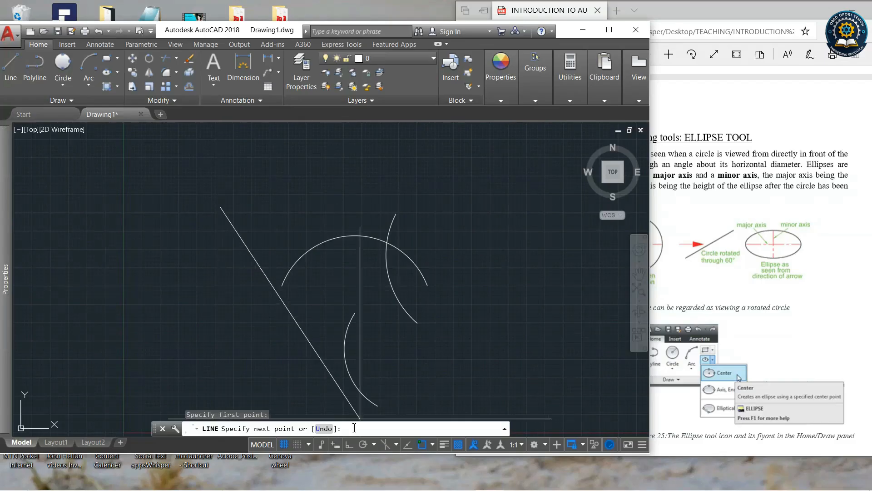
pyautogui.click(349, 444)
pyautogui.click(221, 309)
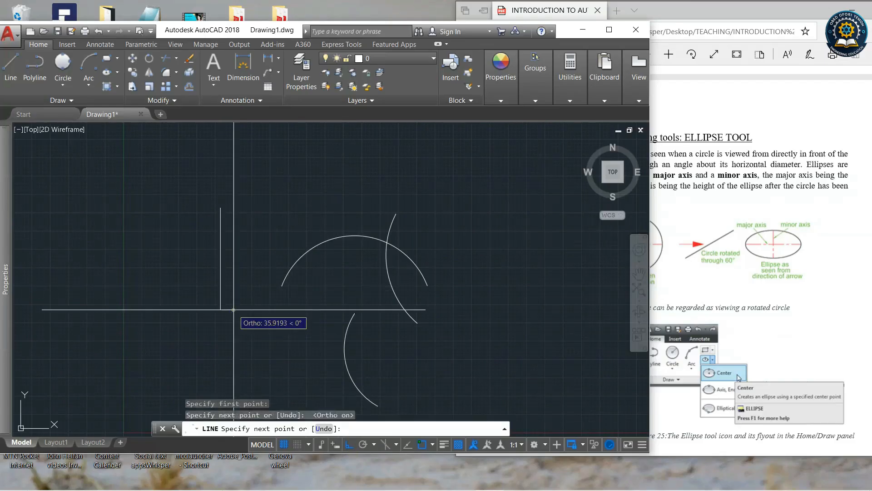
pyautogui.rightClick(284, 317)
pyautogui.click(343, 323)
pyautogui.click(433, 444)
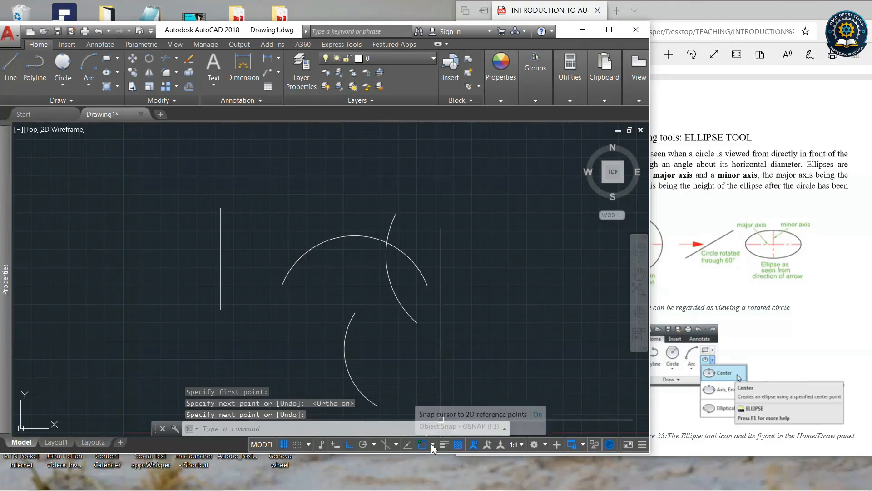
pyautogui.click(535, 265)
pyautogui.click(496, 212)
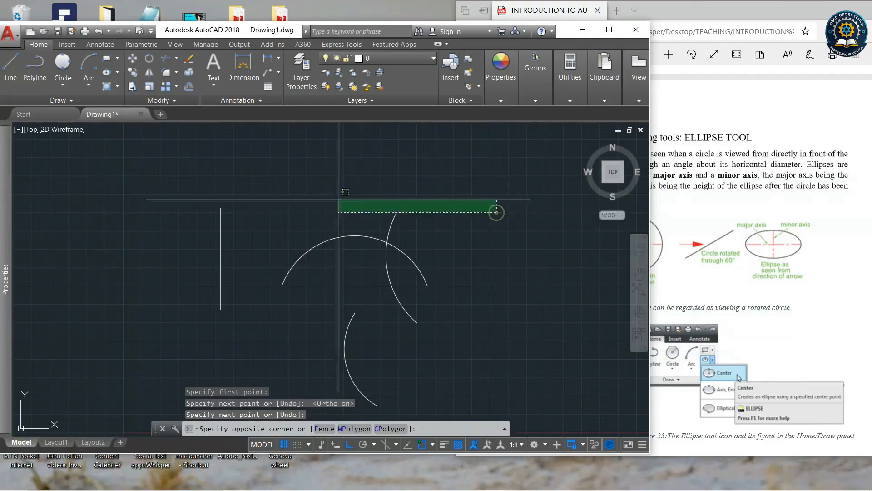
pyautogui.click(315, 180)
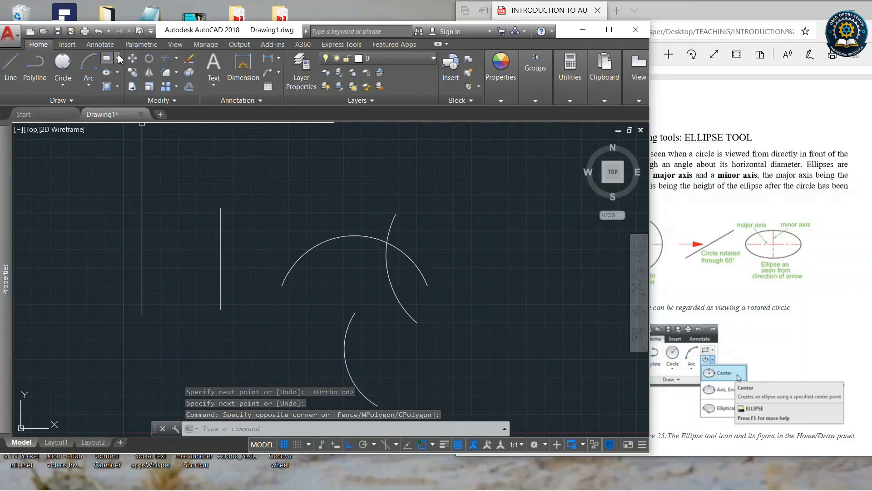
# Draw a Start, Center, End semicircular arc on the left of the vertical line, then erase it.
pyautogui.click(89, 83)
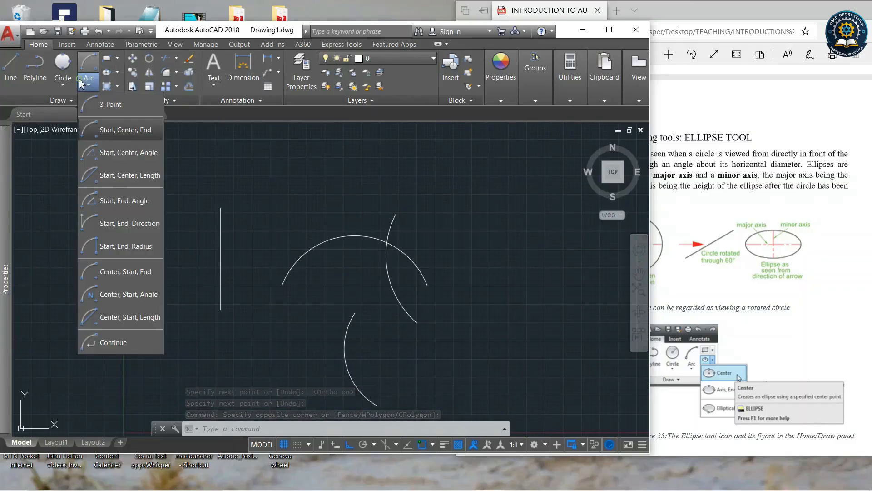
pyautogui.click(113, 133)
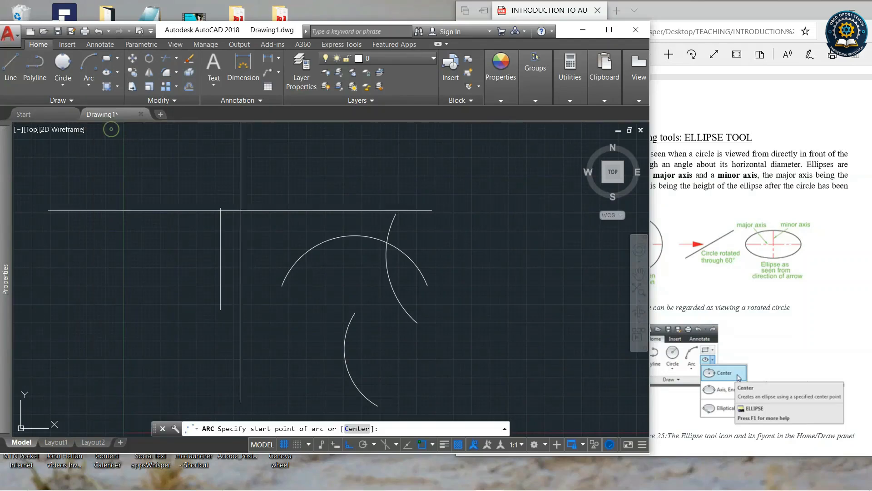
pyautogui.click(221, 207)
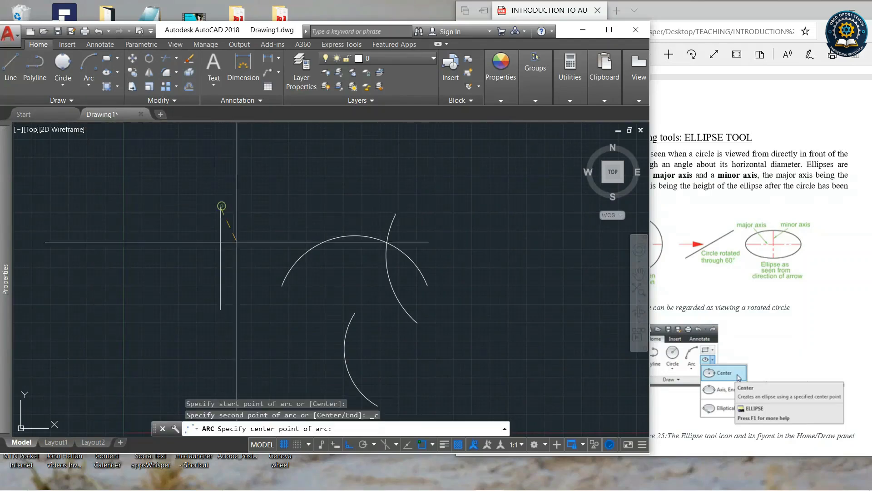
pyautogui.click(220, 257)
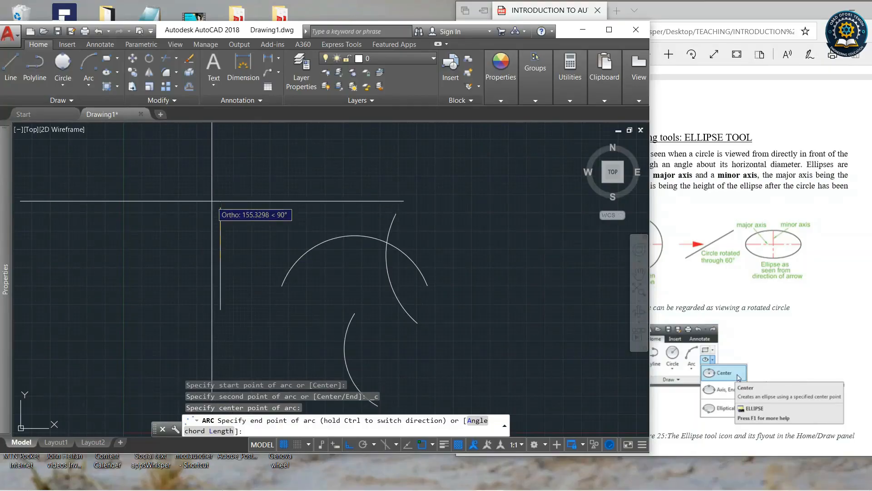
pyautogui.click(220, 309)
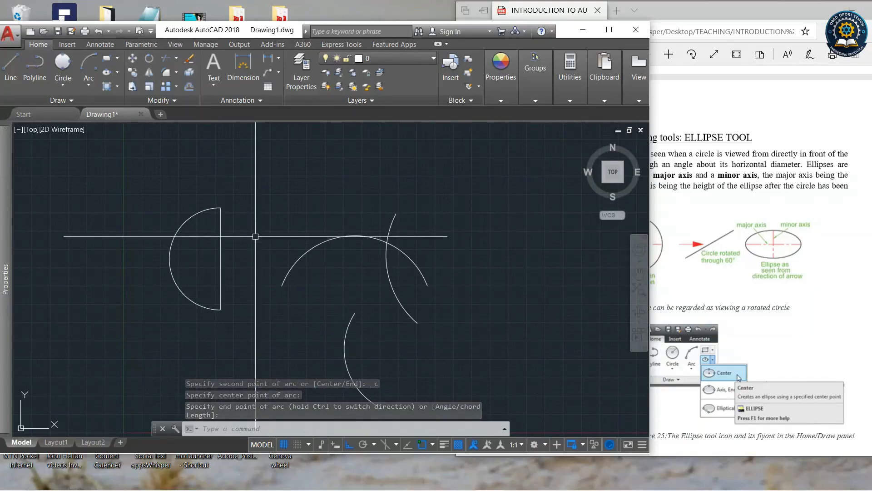
pyautogui.click(89, 84)
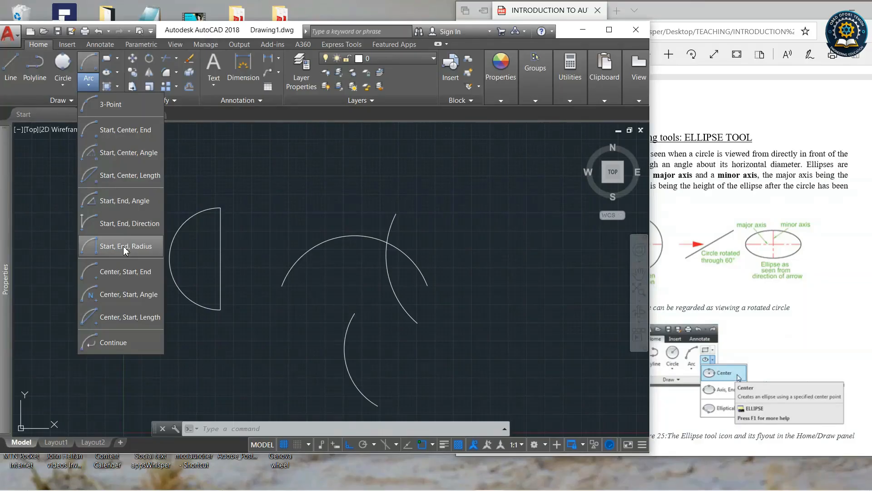
pyautogui.click(247, 235)
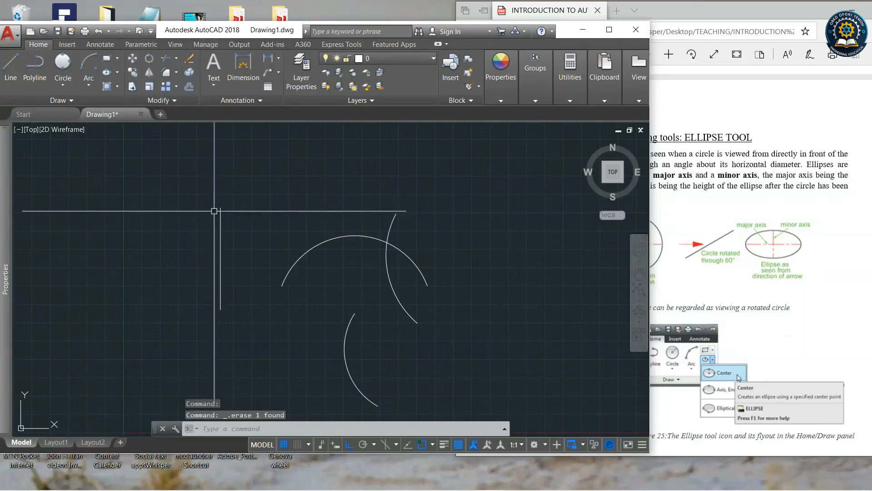
# Draw two horizontal lines extending right from the top and bottom ends of the vertical line.
pyautogui.click(11, 66)
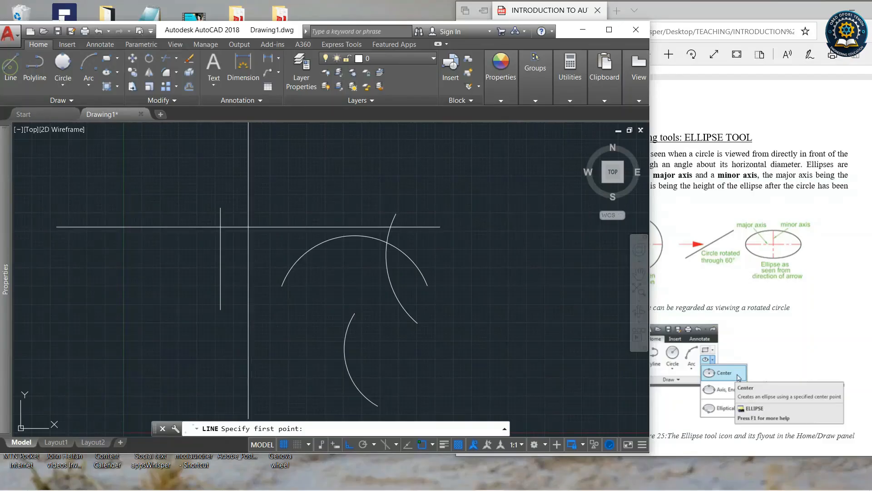
pyautogui.click(221, 208)
pyautogui.click(314, 207)
pyautogui.press('Return')
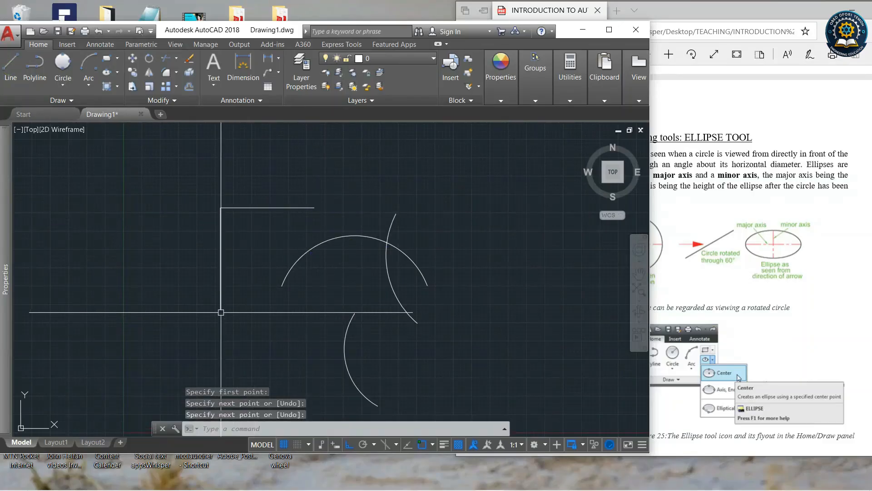
pyautogui.press('Return')
pyautogui.click(220, 310)
pyautogui.click(314, 323)
pyautogui.press('Return')
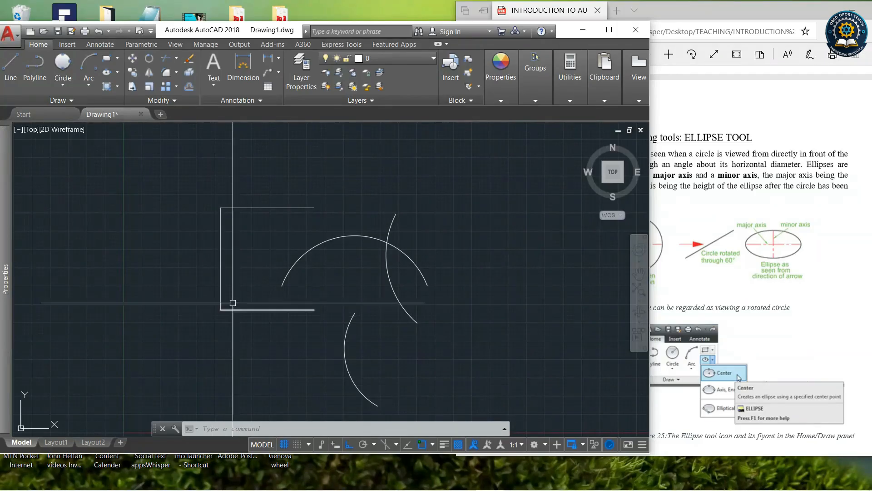
# Try to draw a Start, End, Radius arc between the top and bottom ends of the vertical line.
pyautogui.click(88, 81)
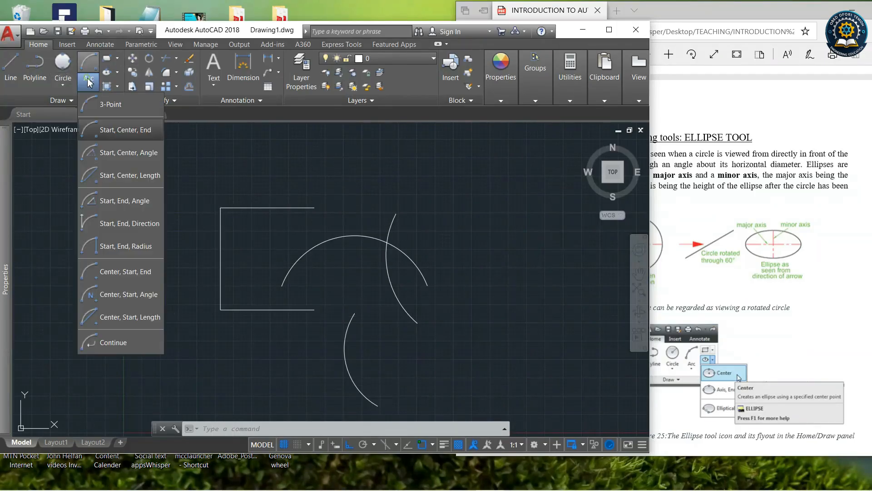
pyautogui.click(130, 246)
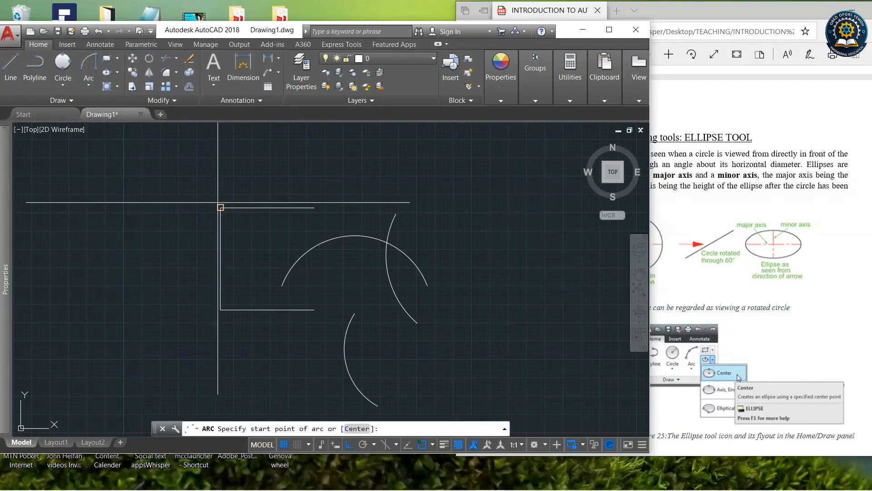
pyautogui.click(220, 207)
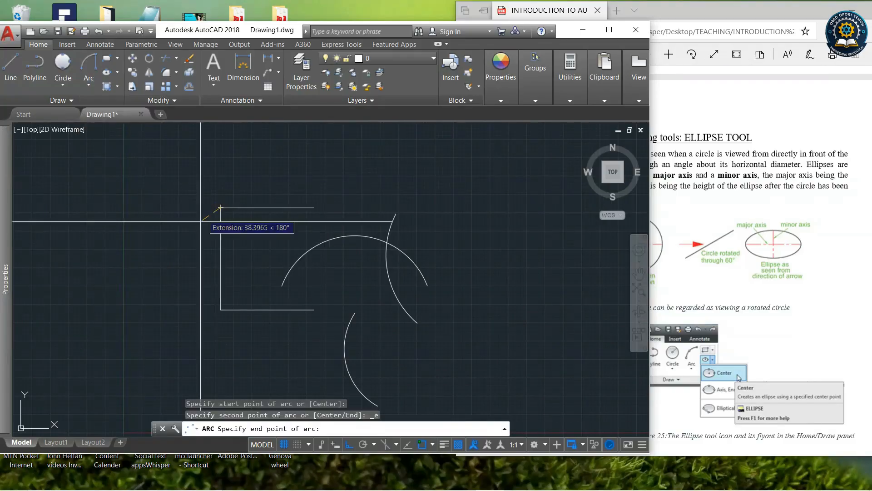
pyautogui.click(220, 310)
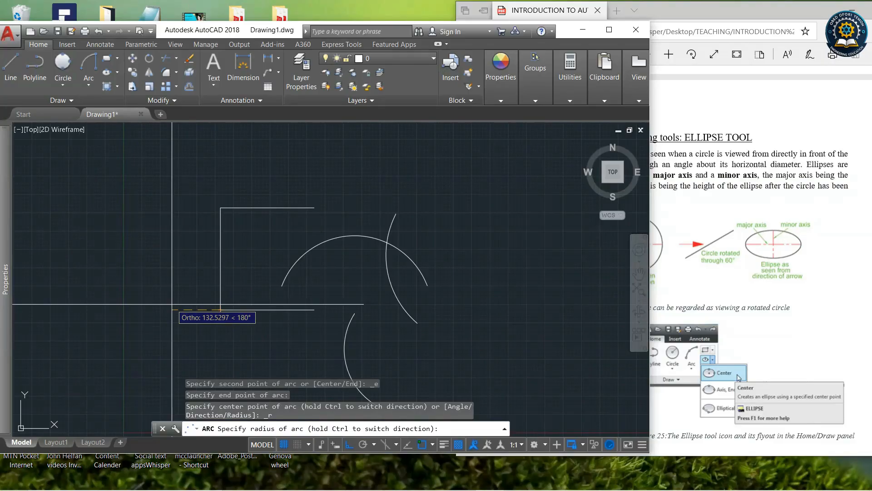
pyautogui.press('Return')
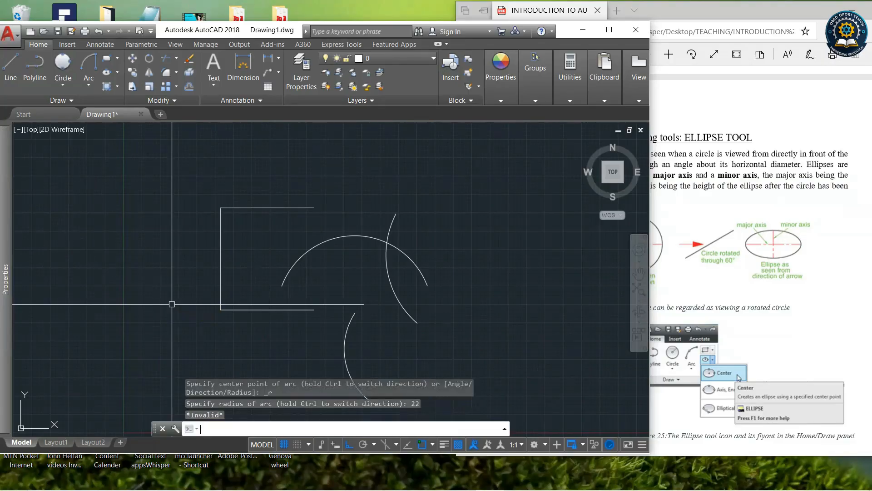
pyautogui.press('Return')
pyautogui.click(220, 207)
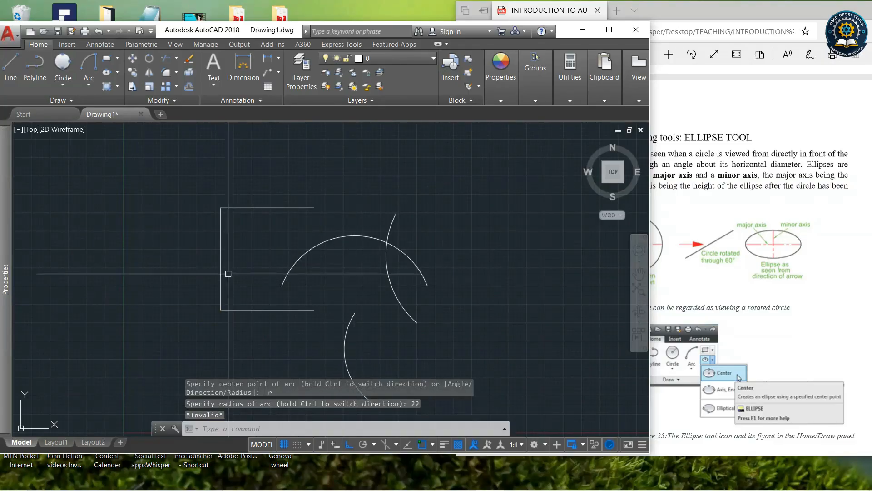
pyautogui.click(221, 309)
pyautogui.press('Escape')
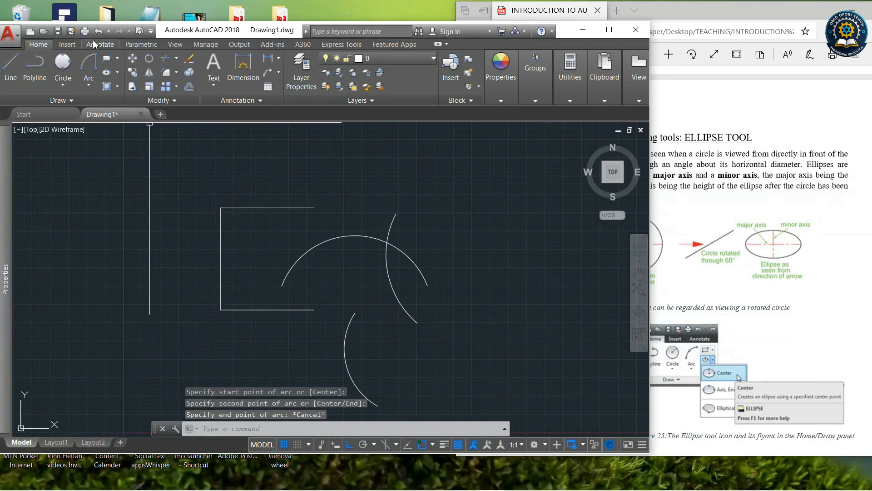
# Draw a Start, End, Radius arc of radius 200 joining the top and bottom ends of the vertical line.
pyautogui.click(89, 63)
pyautogui.click(220, 207)
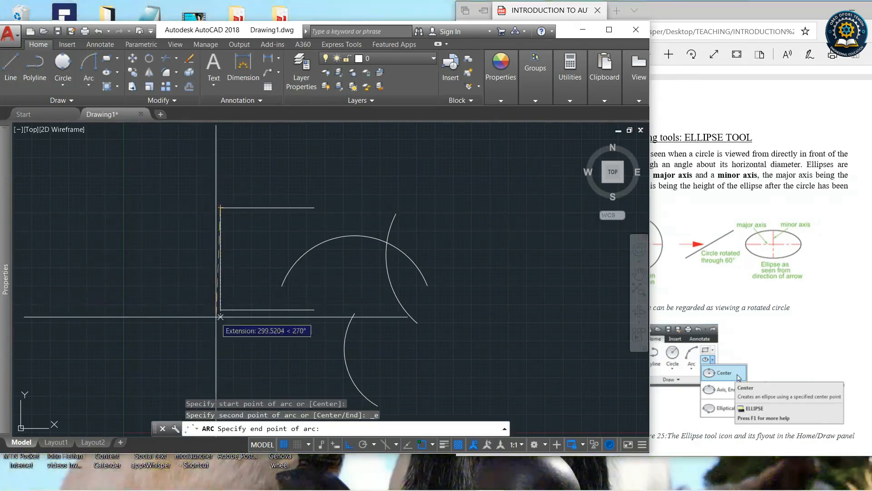
pyautogui.click(220, 310)
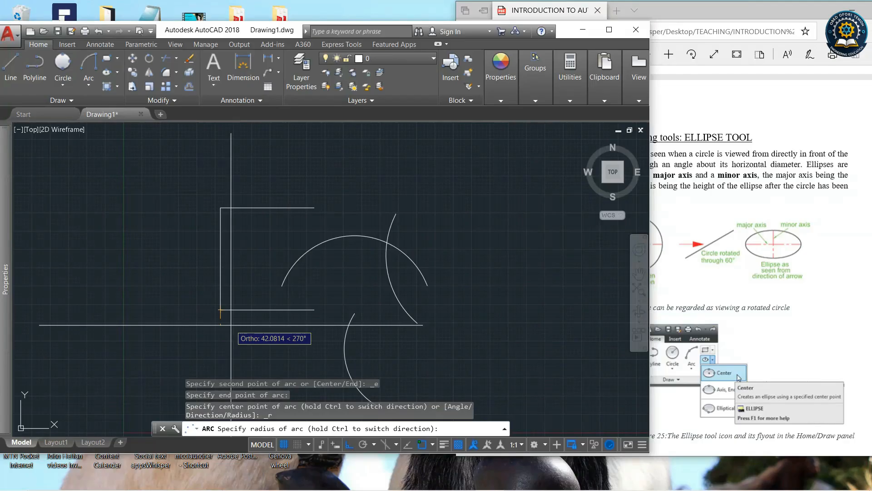
pyautogui.press('Return')
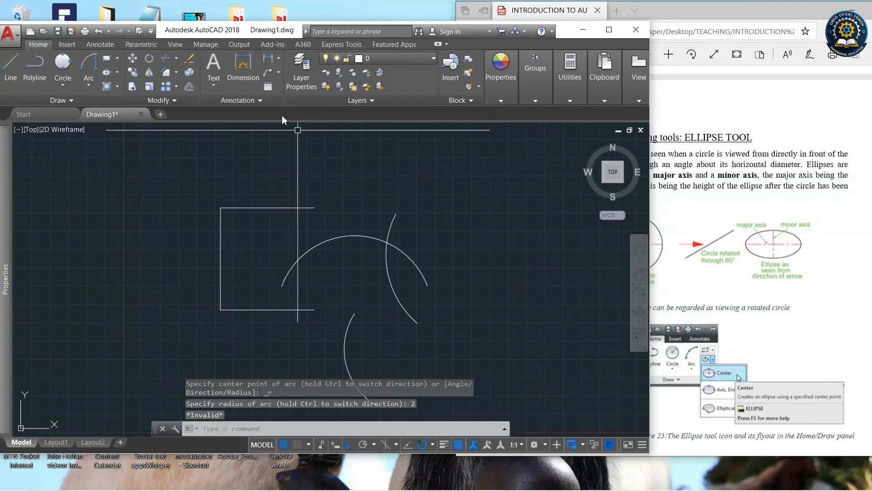
pyautogui.press('Return')
pyautogui.click(220, 207)
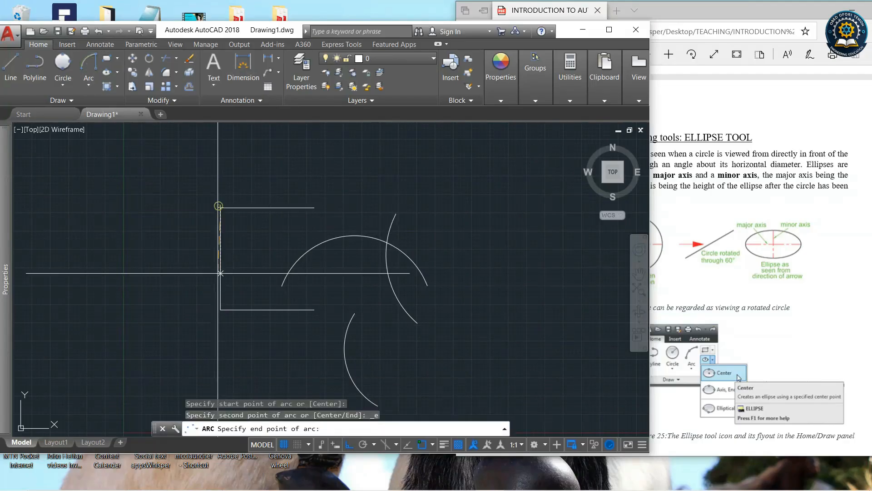
pyautogui.click(220, 310)
pyautogui.write('200')
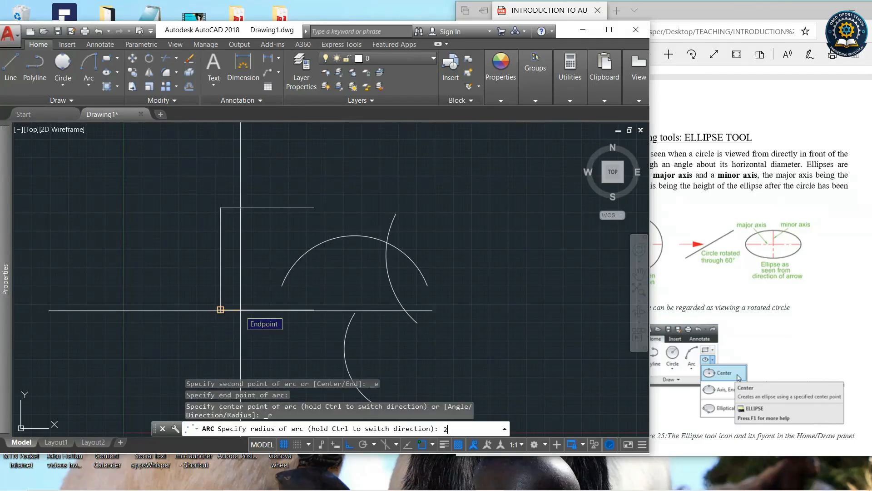
pyautogui.press('Return')
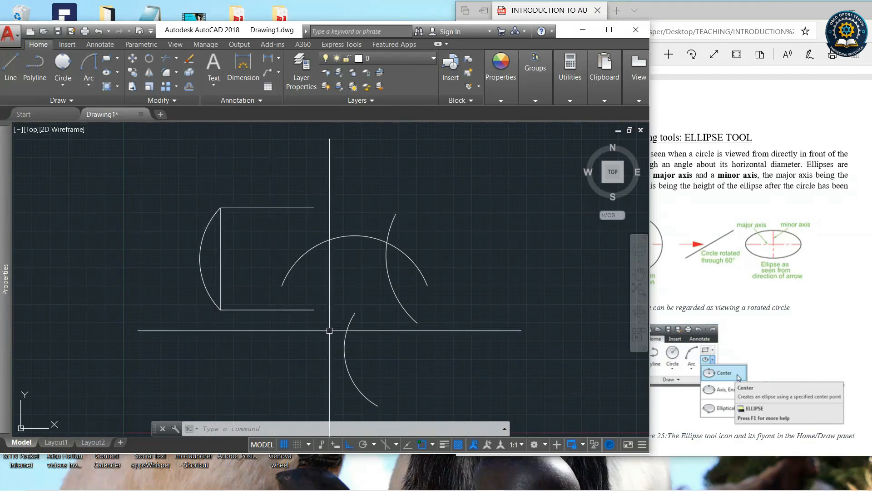
# Select all the drawn lines and arcs with a selection window and erase them.
pyautogui.click(88, 86)
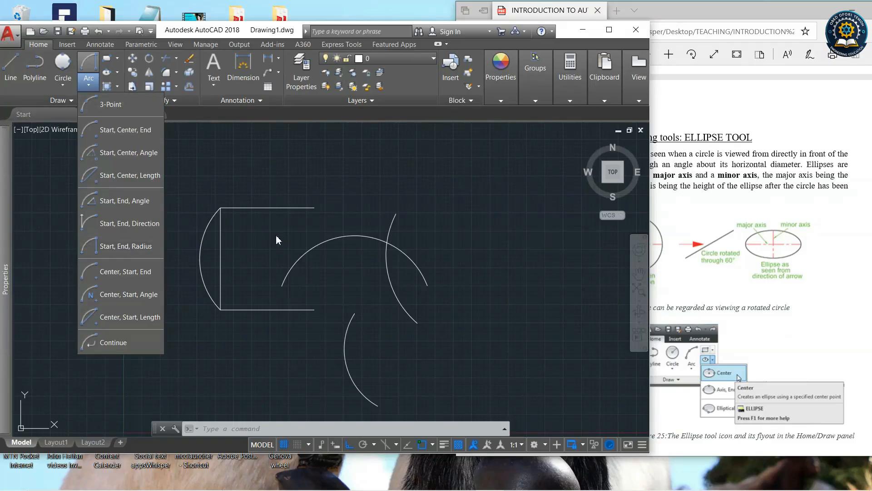
pyautogui.click(248, 328)
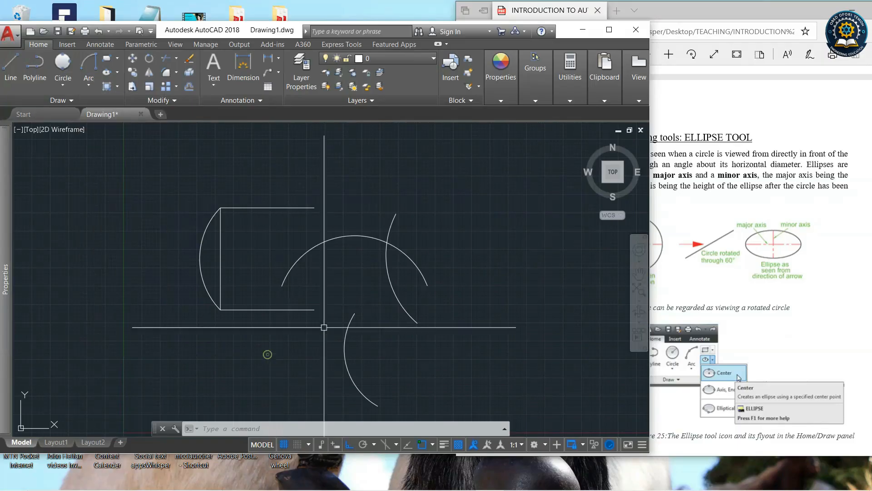
pyautogui.scroll(-2, 249, 112)
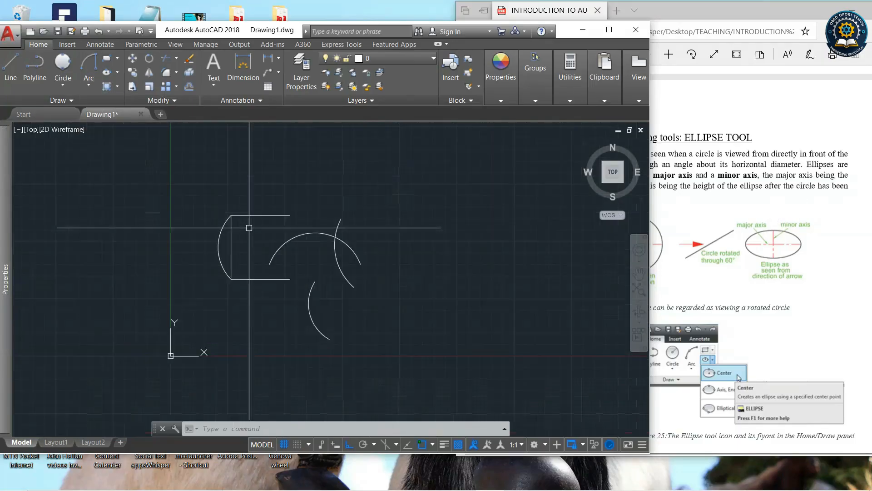
pyautogui.scroll(-1, 291, 190)
pyautogui.scroll(-2, 381, 323)
pyautogui.click(381, 323)
pyautogui.click(268, 224)
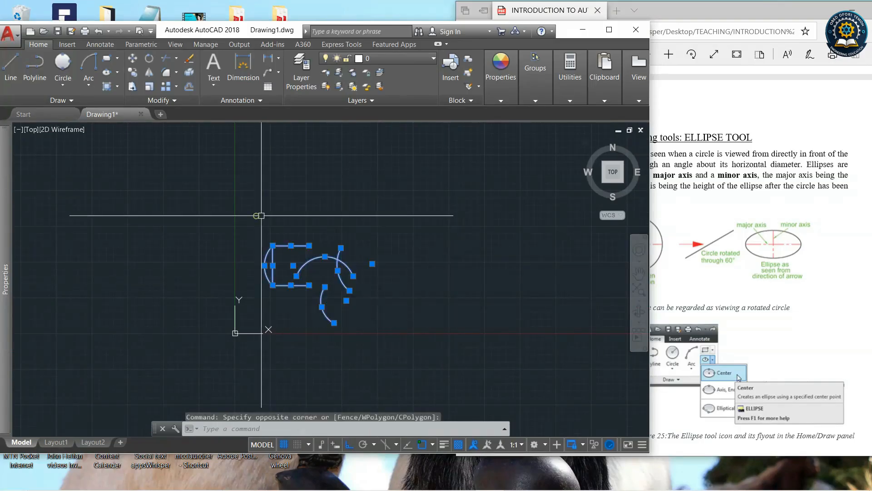
pyautogui.press('Delete')
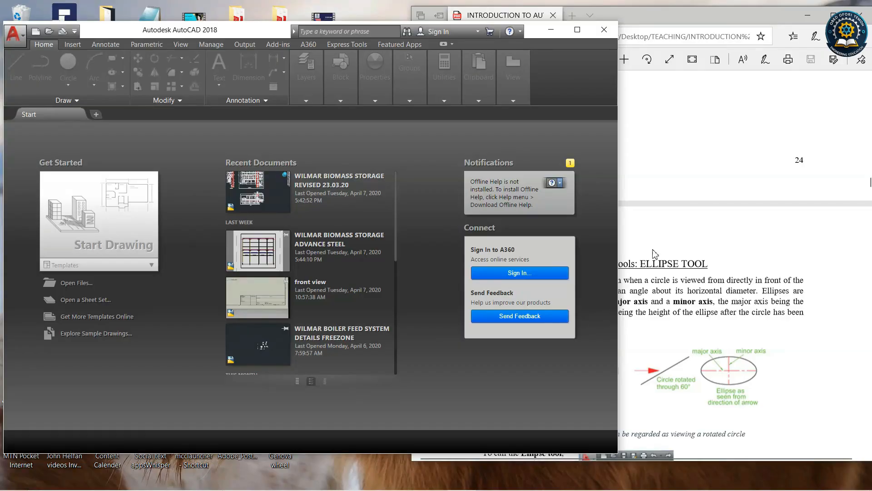
# Check the Ellipse section of the PDF tutorial and start a new drawing from the acadiso.dwt template.
pyautogui.click(676, 186)
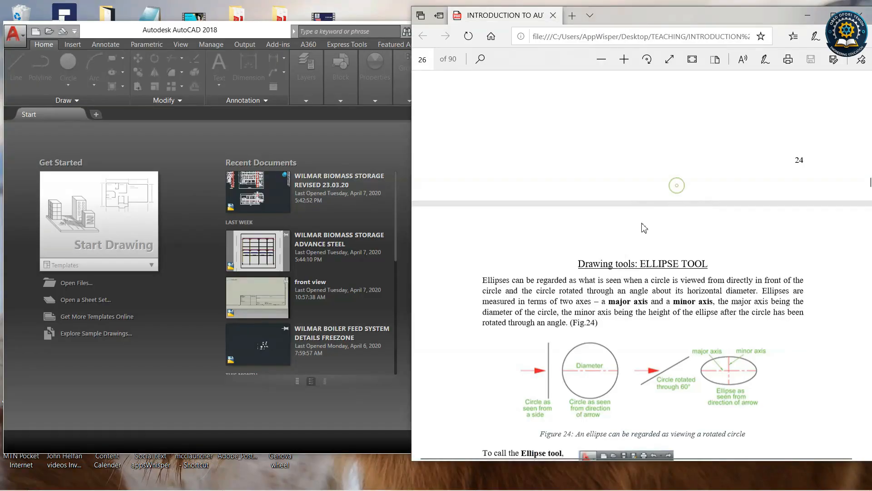
pyautogui.scroll(7, 642, 256)
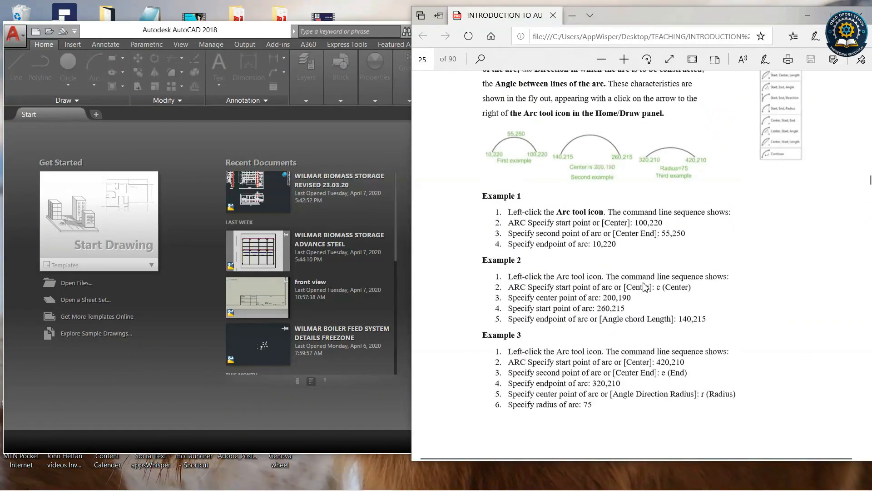
pyautogui.scroll(-7, 645, 286)
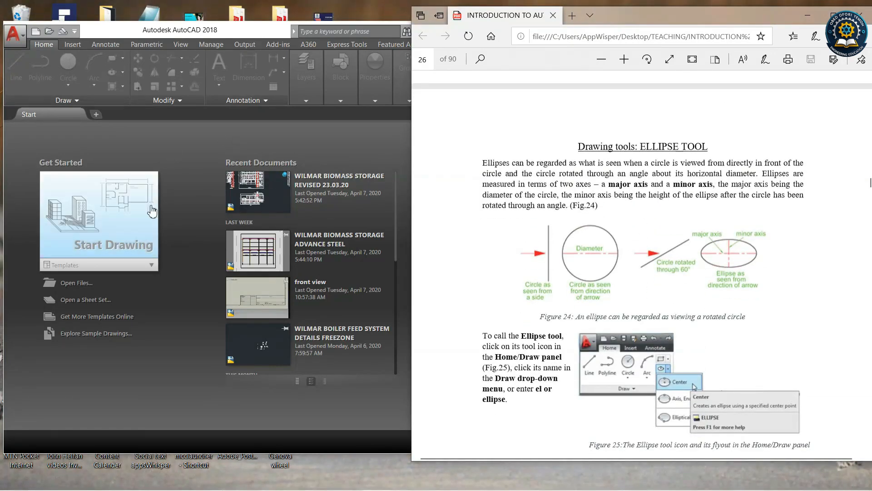
pyautogui.click(152, 265)
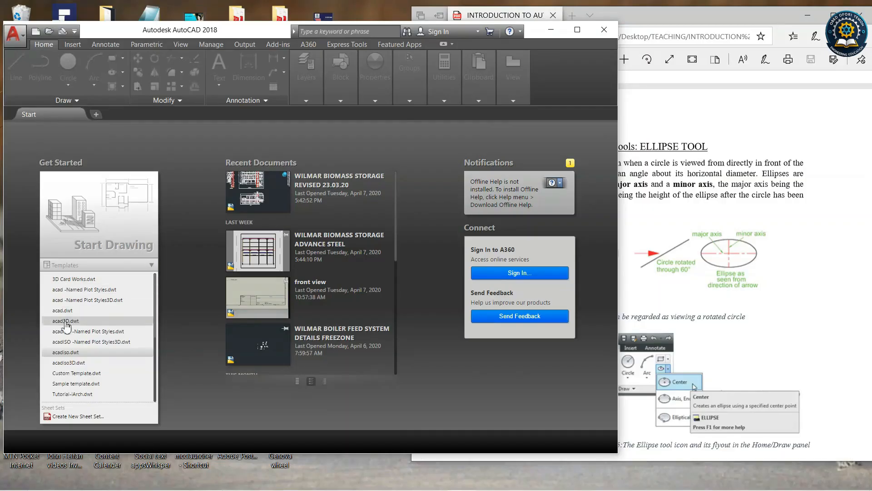
pyautogui.click(92, 363)
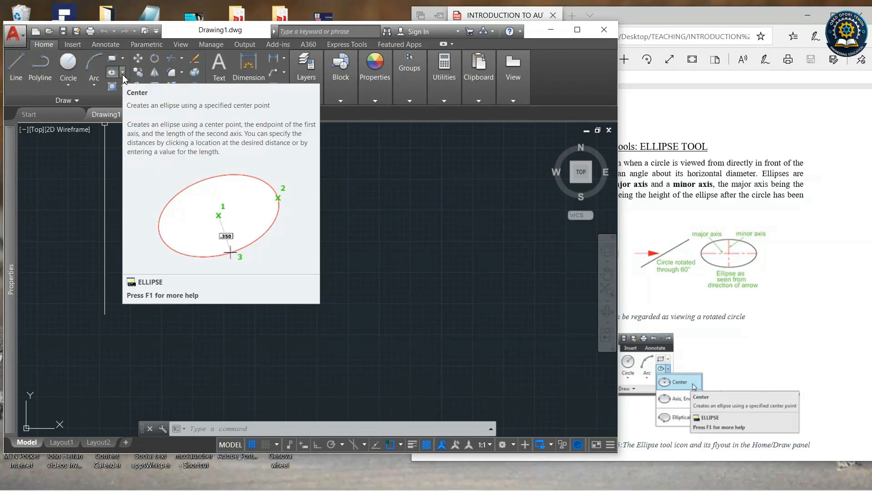
# Open the Ellipse tool's options to choose a drawing method.
pyautogui.click(122, 75)
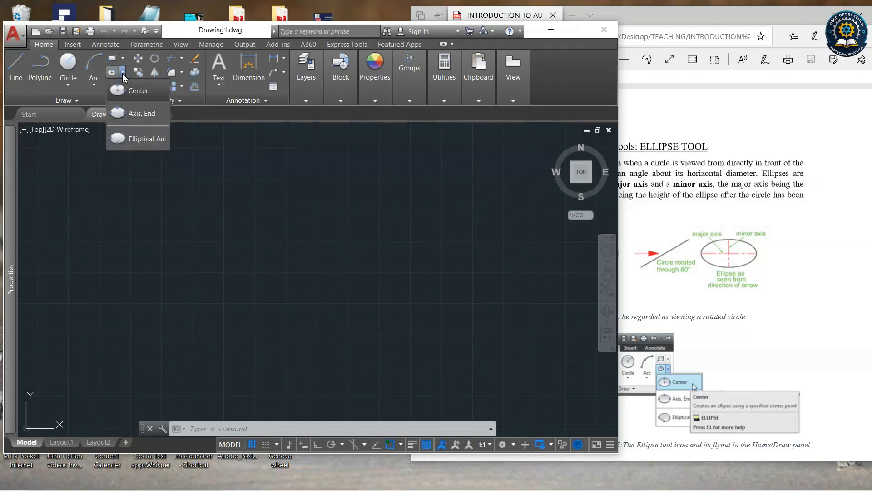
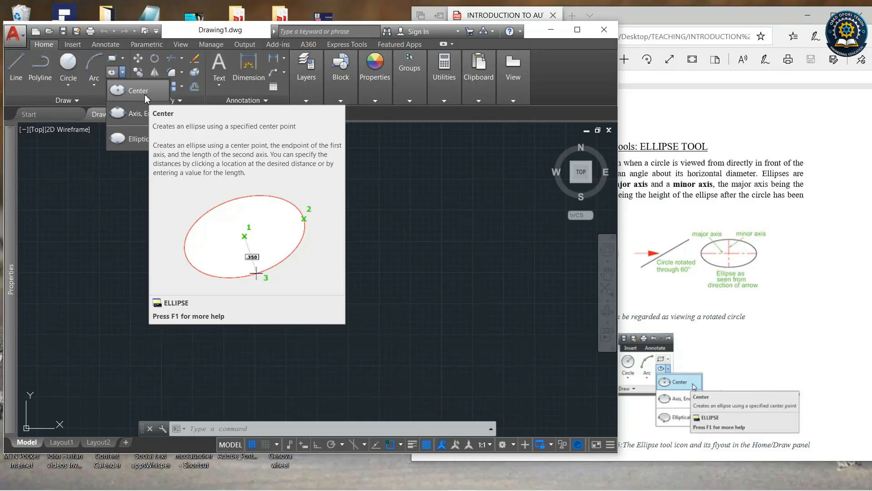
# Draw a Center ellipse with Ortho on, axis endpoint distance 200 and other-axis distance 100.
pyautogui.click(143, 93)
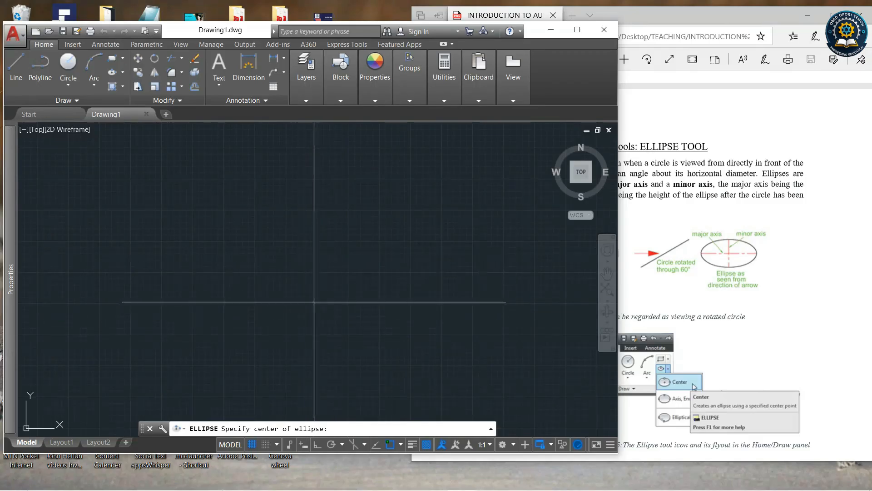
pyautogui.click(300, 299)
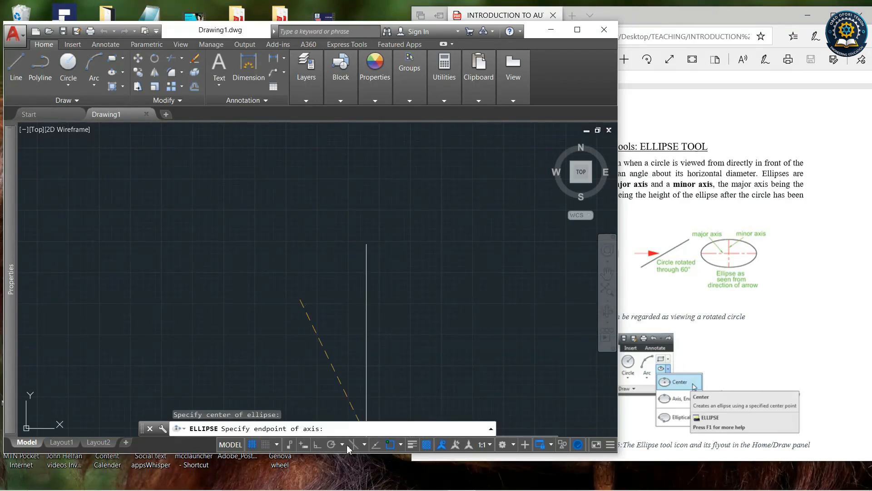
pyautogui.click(317, 444)
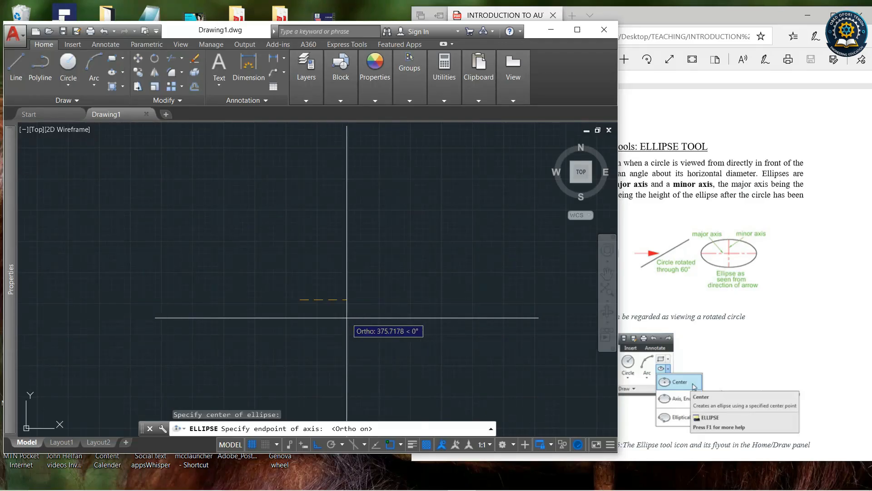
pyautogui.write('00')
pyautogui.press('Return')
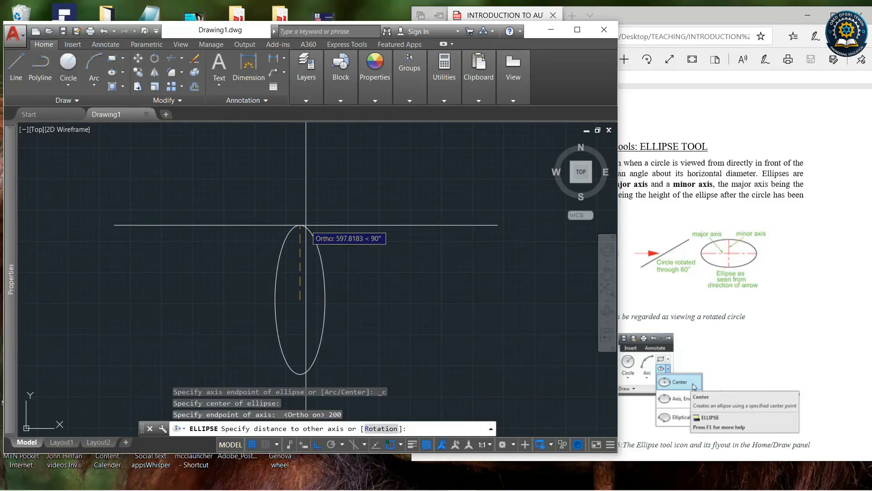
pyautogui.write('100')
pyautogui.press('Return')
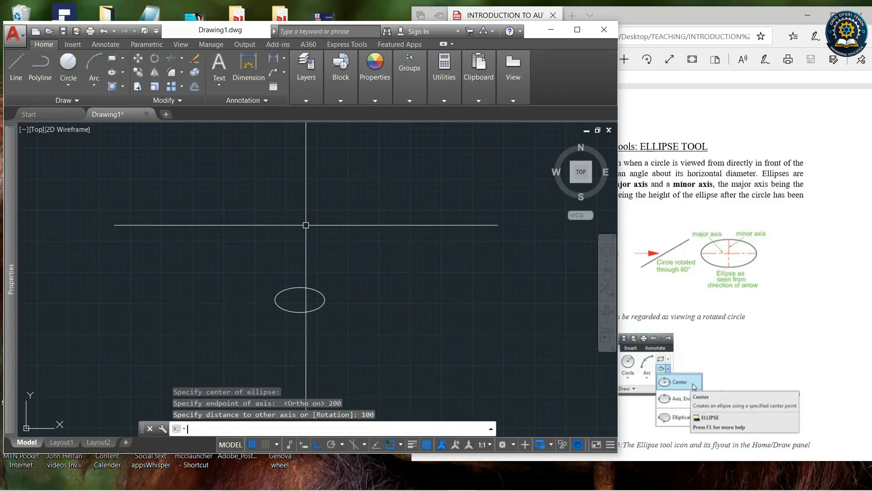
# Read Example 1 of the Ellipse section in the PDF tutorial alongside the drawing.
pyautogui.scroll(5, 294, 312)
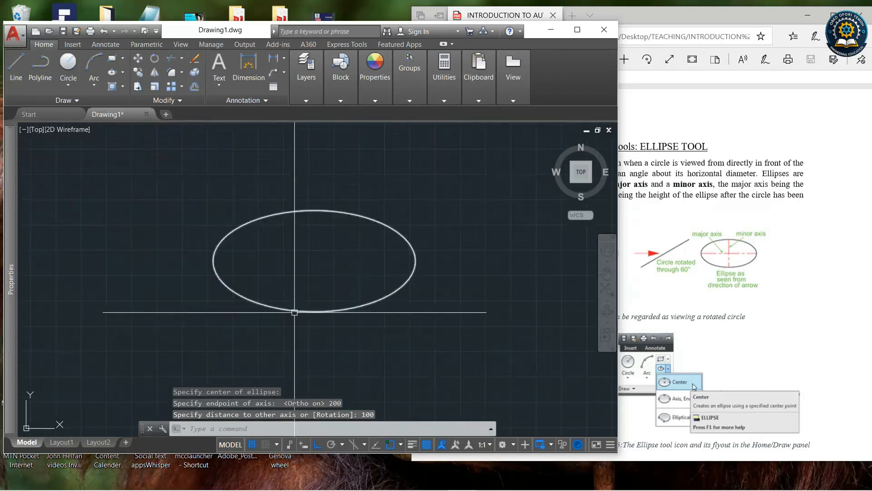
pyautogui.click(692, 17)
pyautogui.scroll(-6, 721, 252)
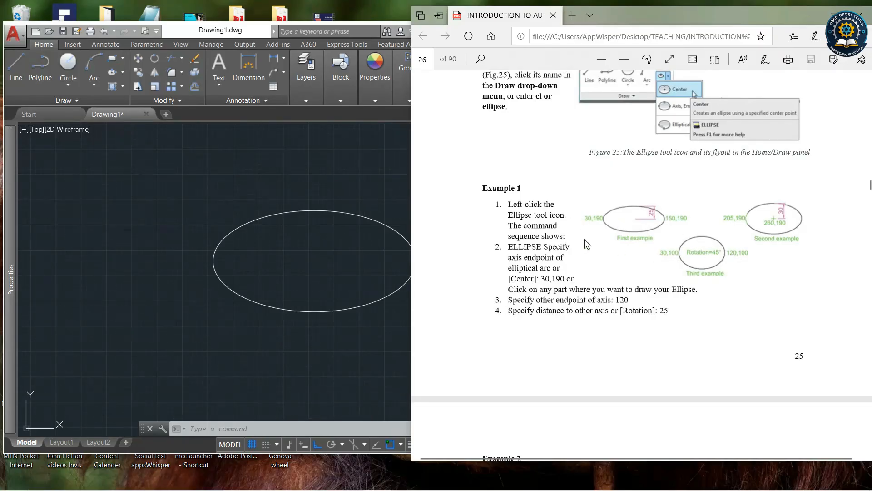
pyautogui.click(126, 78)
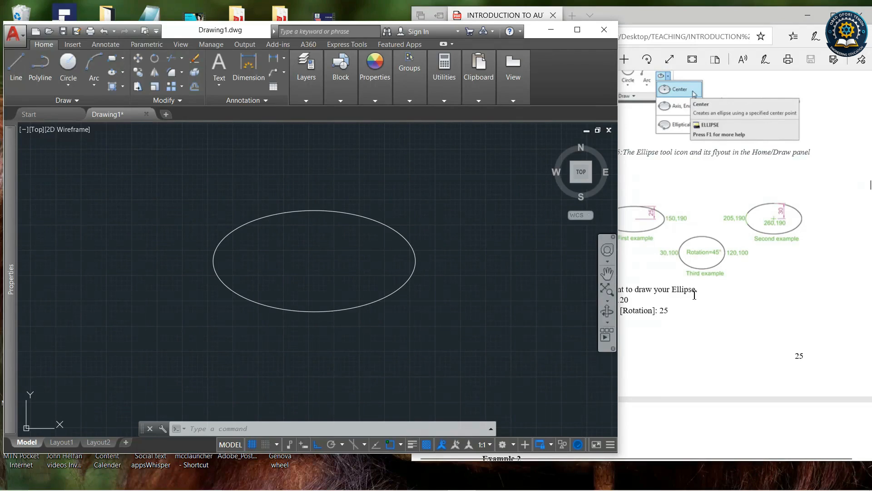
pyautogui.click(671, 20)
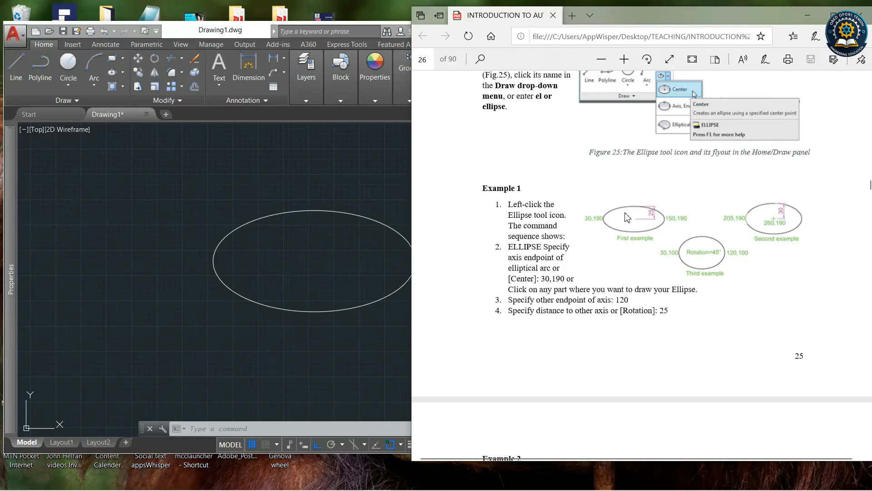
pyautogui.click(266, 129)
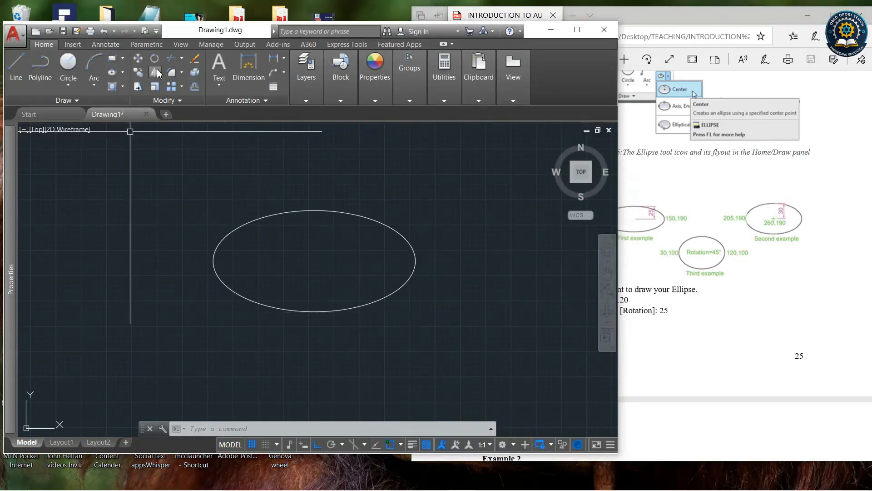
# Draw a second Center ellipse with a vertical axis endpoint at 200 and other-axis distance 100.
pyautogui.click(122, 74)
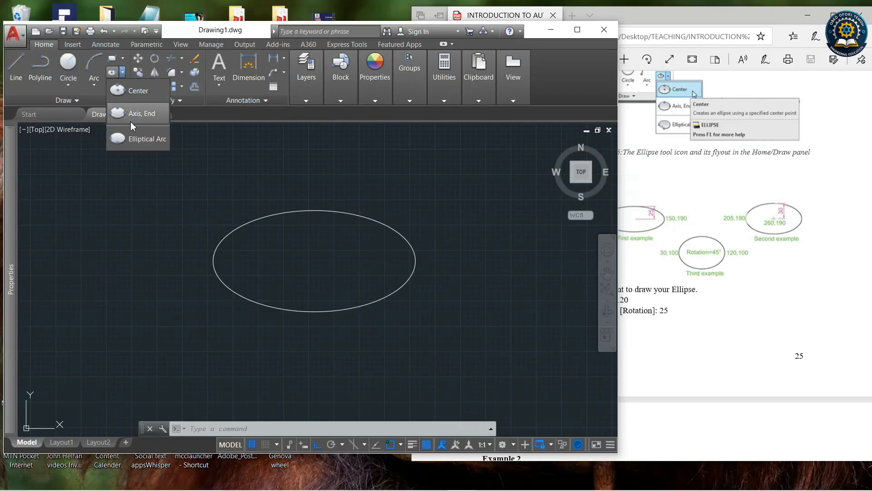
pyautogui.click(136, 91)
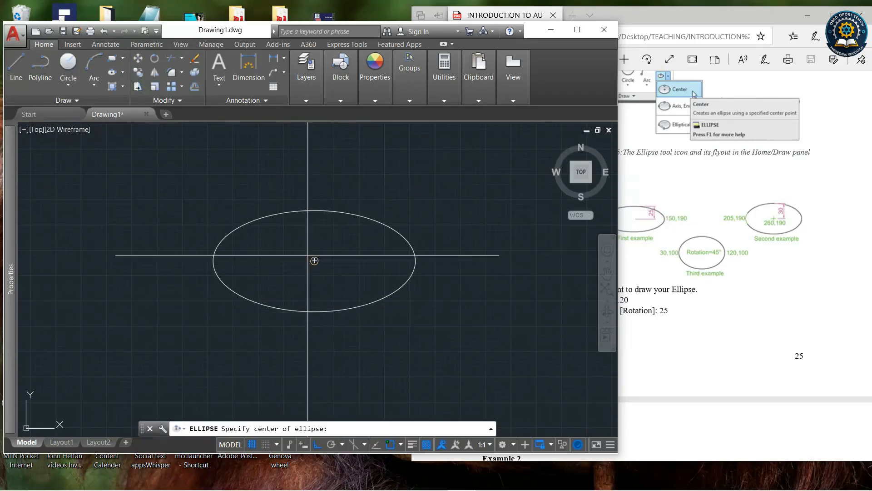
pyautogui.scroll(-5, 318, 259)
pyautogui.click(351, 298)
pyautogui.scroll(2, 357, 299)
pyautogui.scroll(3, 357, 299)
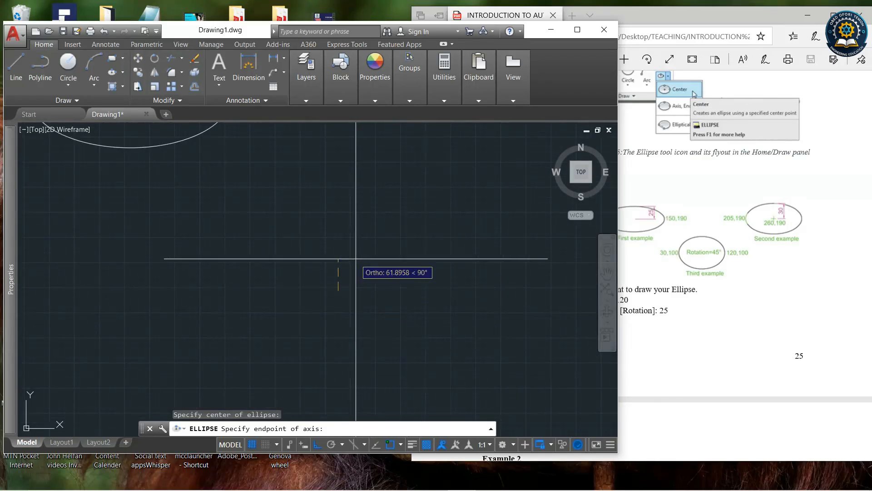
pyautogui.scroll(-3, 389, 318)
pyautogui.scroll(2, 386, 324)
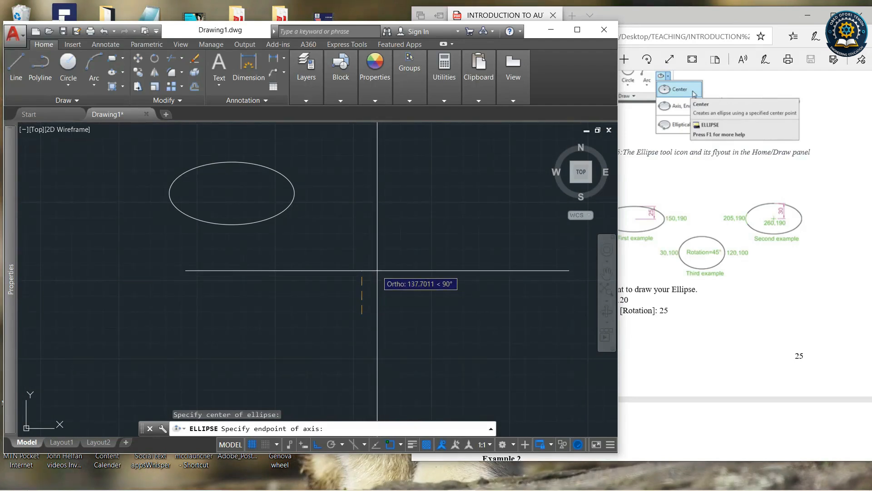
pyautogui.write('200')
pyautogui.press('Return')
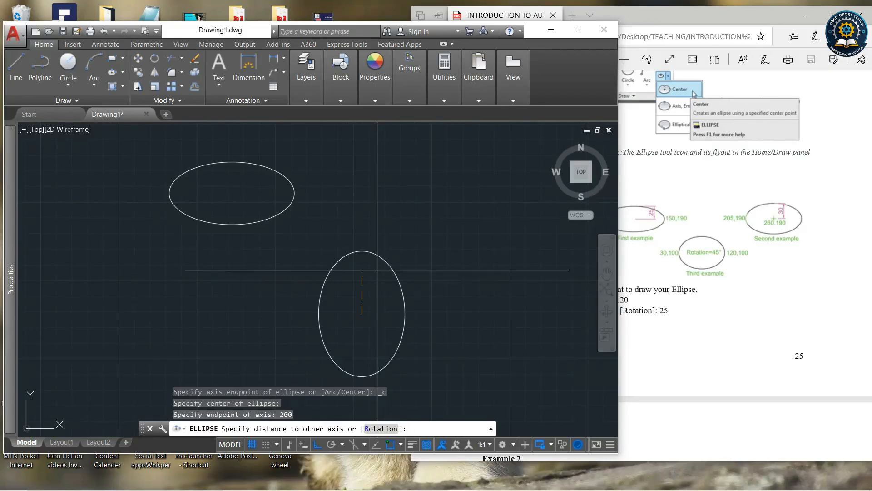
pyautogui.write('100')
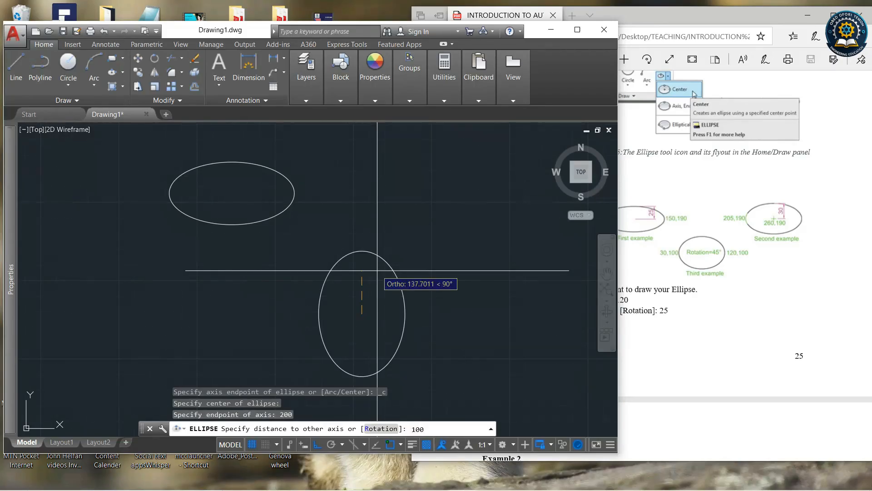
pyautogui.press('Return')
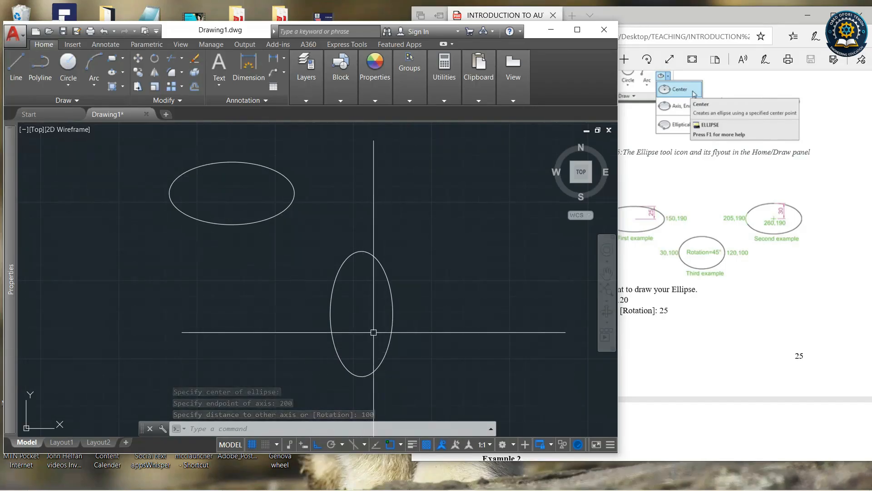
# Draw an Axis, End ellipse with a horizontal major axis 300 long.
pyautogui.click(123, 72)
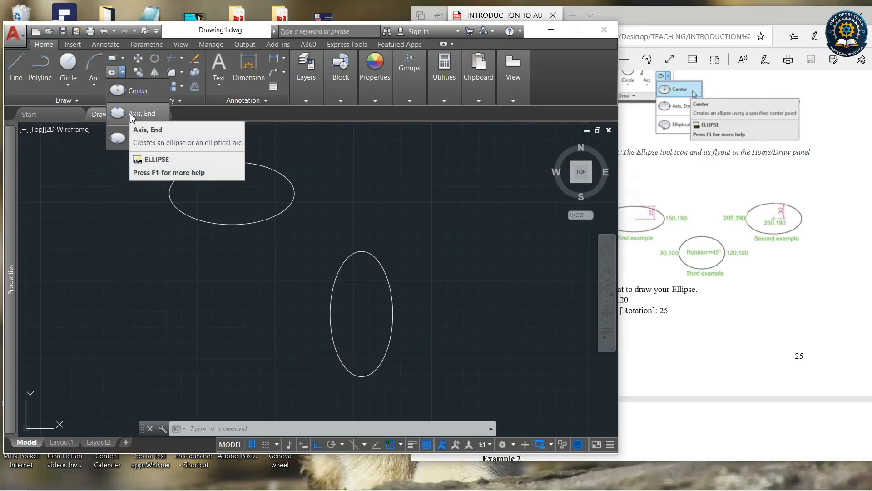
pyautogui.click(130, 113)
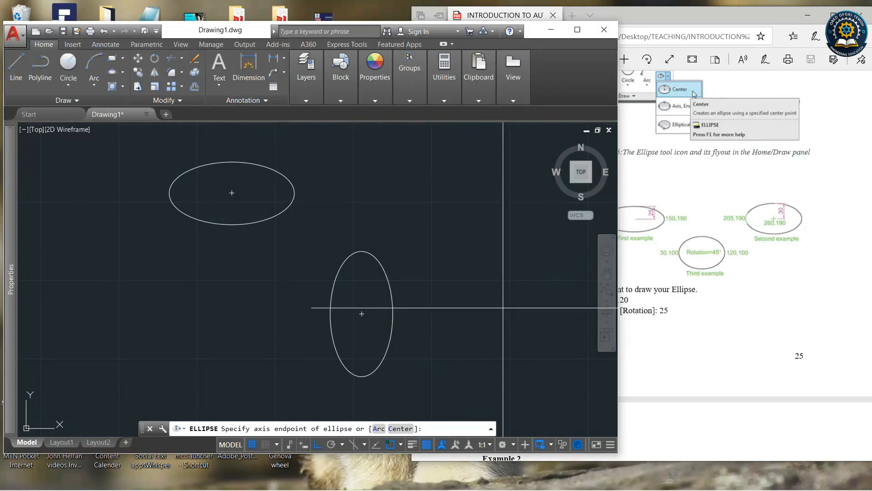
pyautogui.scroll(-4, 500, 302)
pyautogui.scroll(2, 341, 297)
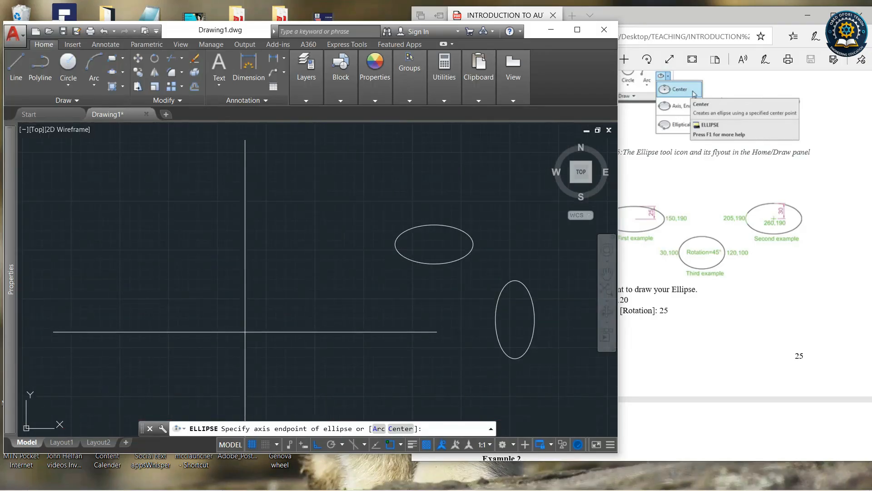
pyautogui.click(198, 317)
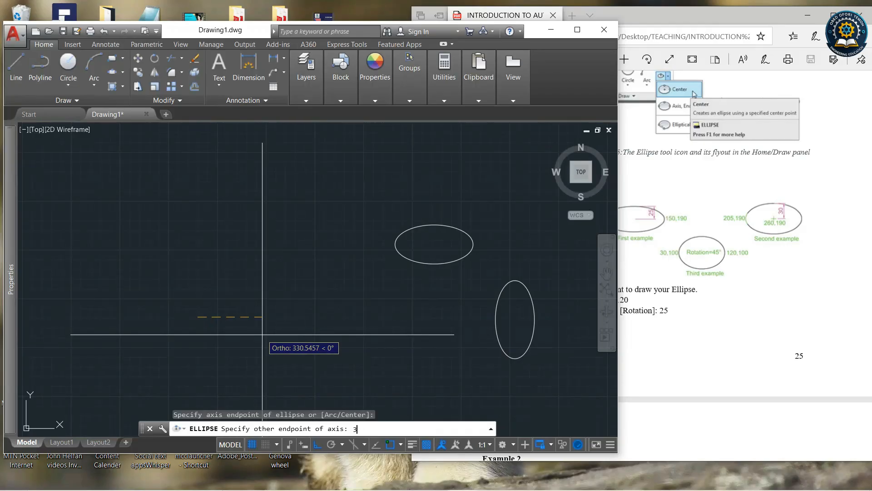
pyautogui.press('Return')
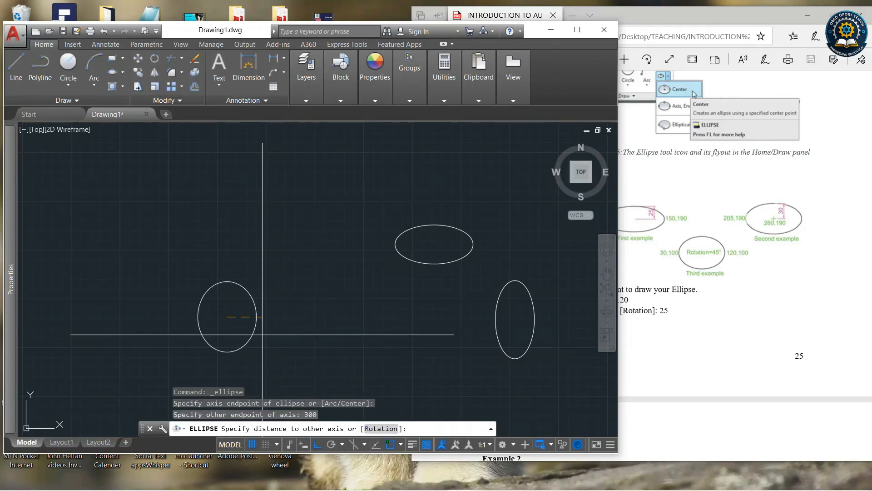
pyautogui.write('100')
pyautogui.press('Return')
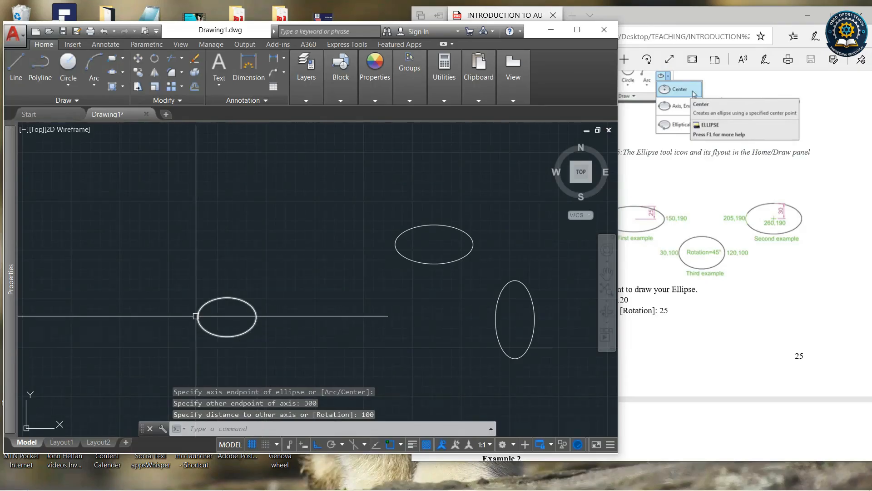
pyautogui.click(113, 72)
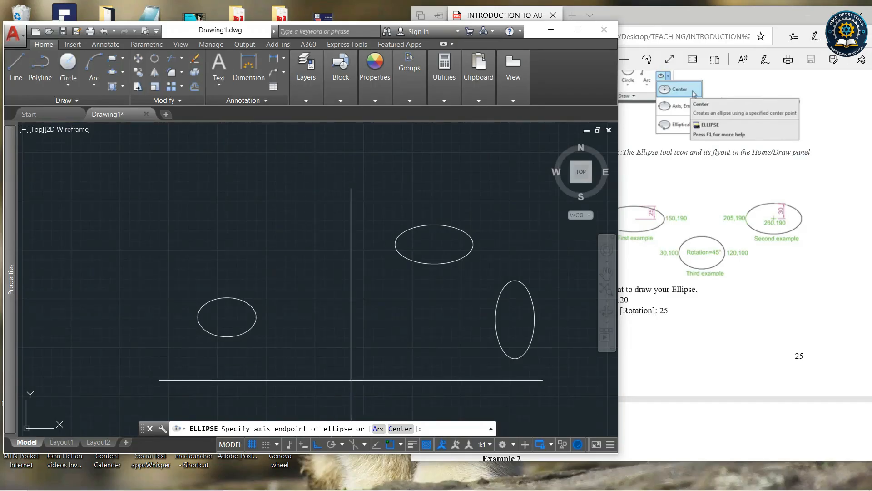
pyautogui.click(336, 361)
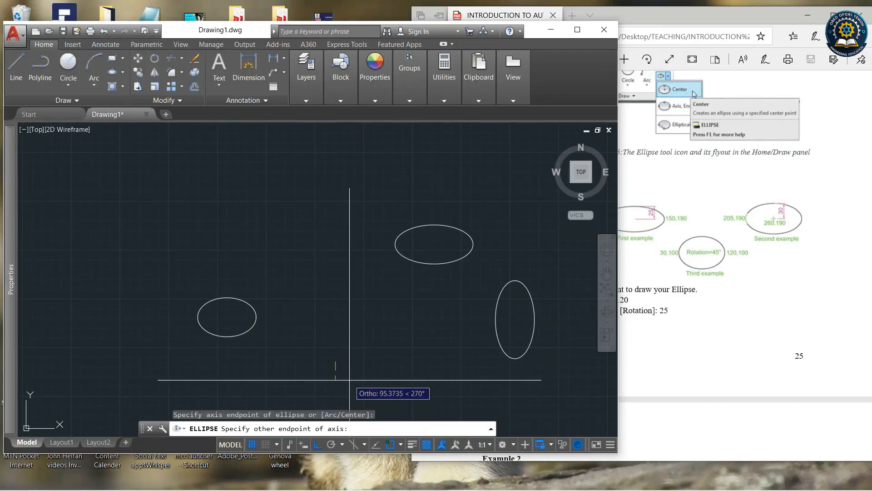
pyautogui.press('Escape')
# Select all three ellipses with a selection window and erase them.
pyautogui.click(540, 385)
pyautogui.click(181, 214)
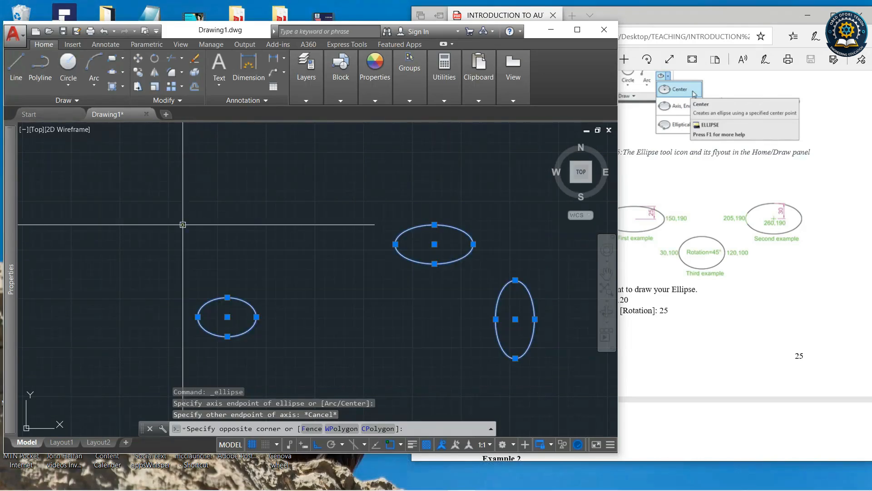
pyautogui.press('Delete')
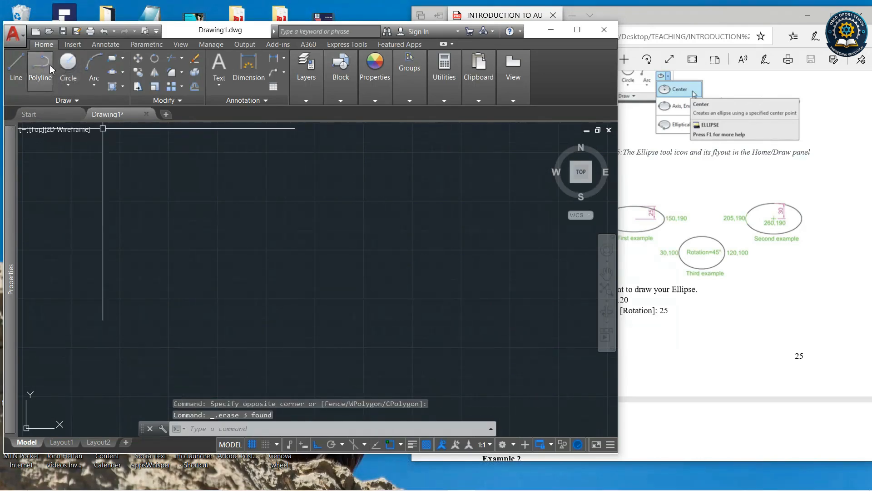
# Draw an Axis, End ellipse with a 300 major axis and other-axis distance 10.
pyautogui.click(112, 74)
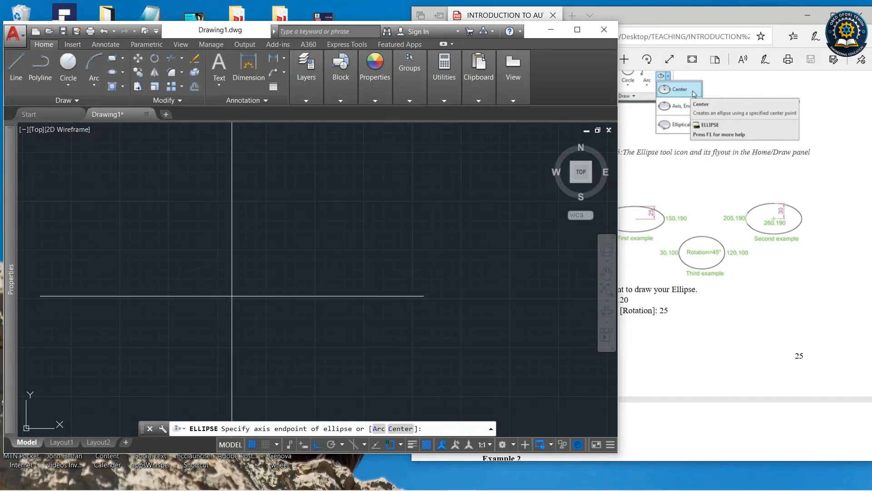
pyautogui.click(232, 295)
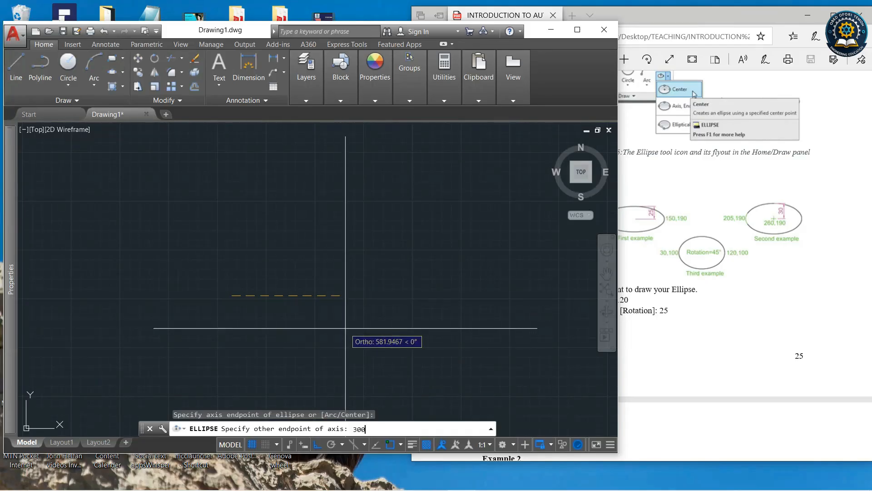
pyautogui.press('Return')
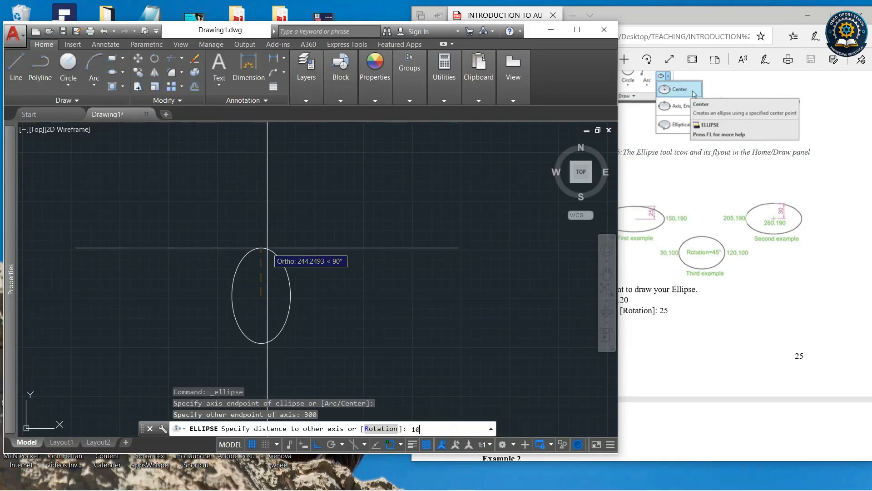
pyautogui.press('Return')
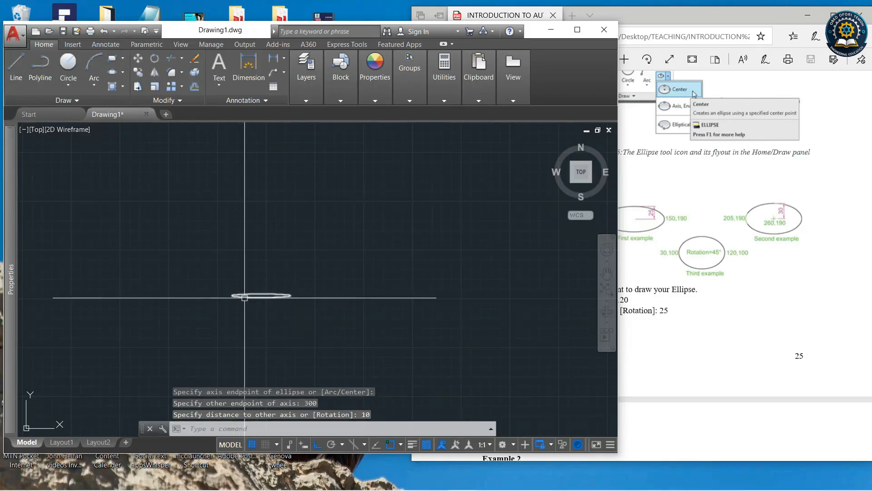
# Select the flat ellipse with a crossing window and erase it.
pyautogui.scroll(2, 253, 300)
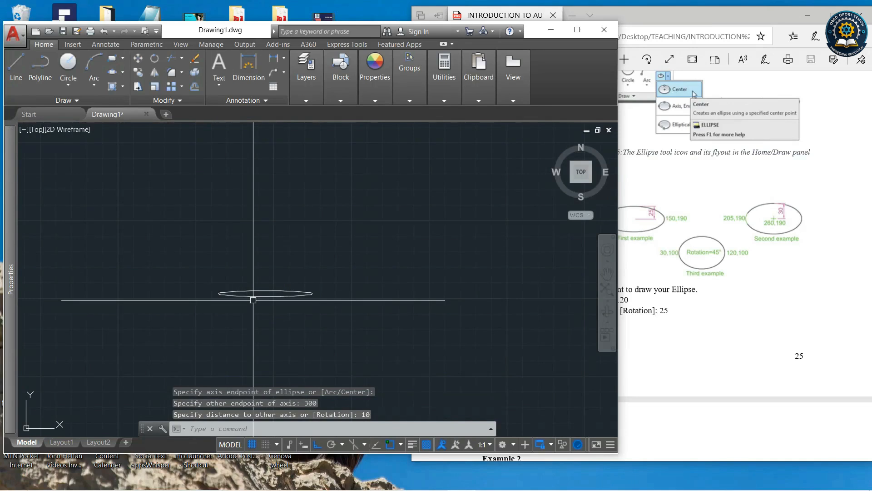
pyautogui.click(323, 319)
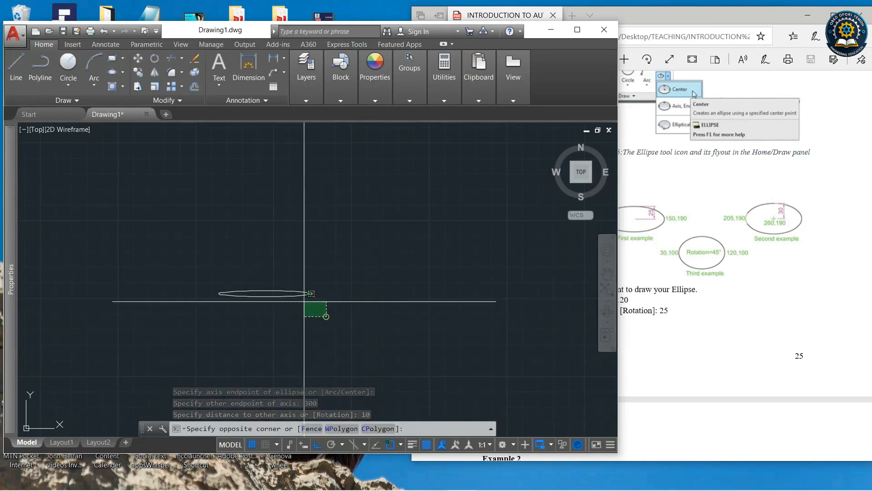
pyautogui.click(207, 268)
pyautogui.press('Delete')
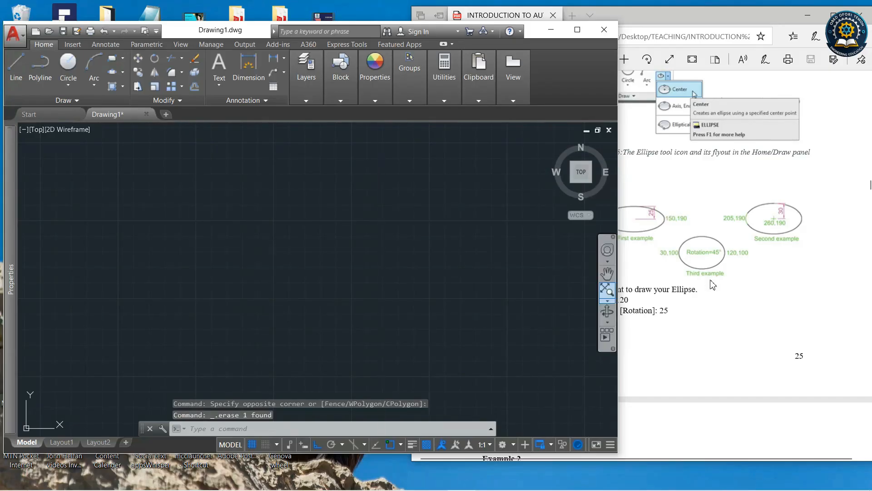
# Scroll the PDF tutorial to Ellipse Examples 2 and 3.
pyautogui.click(685, 281)
pyautogui.scroll(-8, 685, 281)
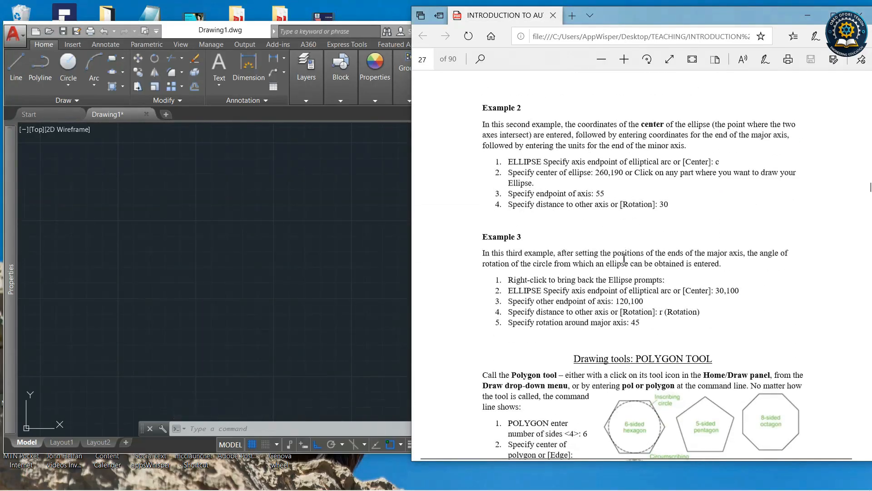
# Scroll the PDF tutorial to the Polygon Tool section and bring the drawing window forward.
pyautogui.scroll(-2, 622, 266)
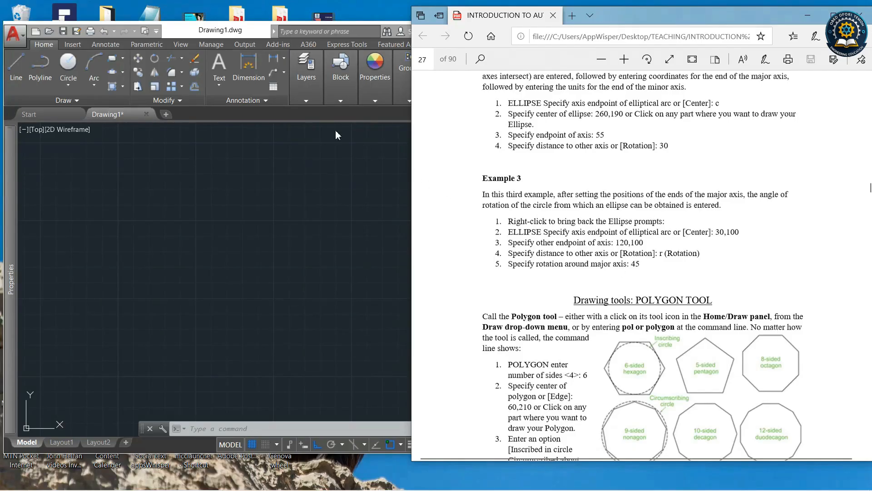
pyautogui.scroll(-12, 647, 268)
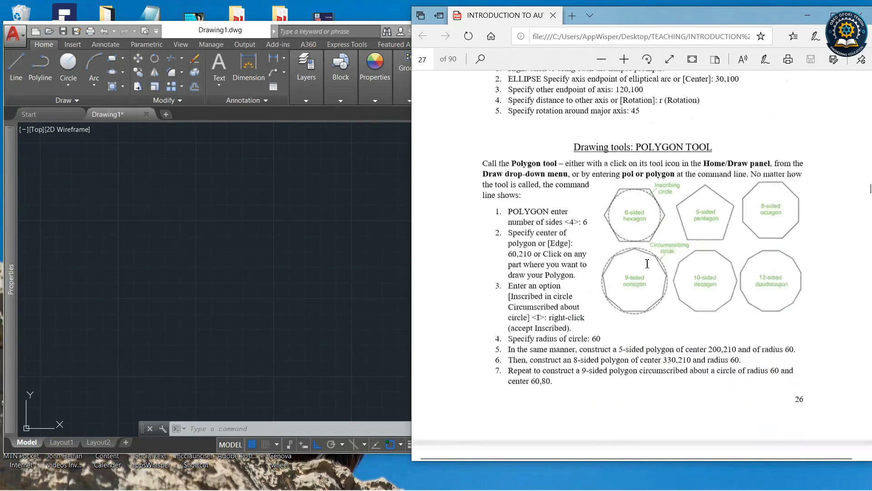
pyautogui.scroll(12, 647, 275)
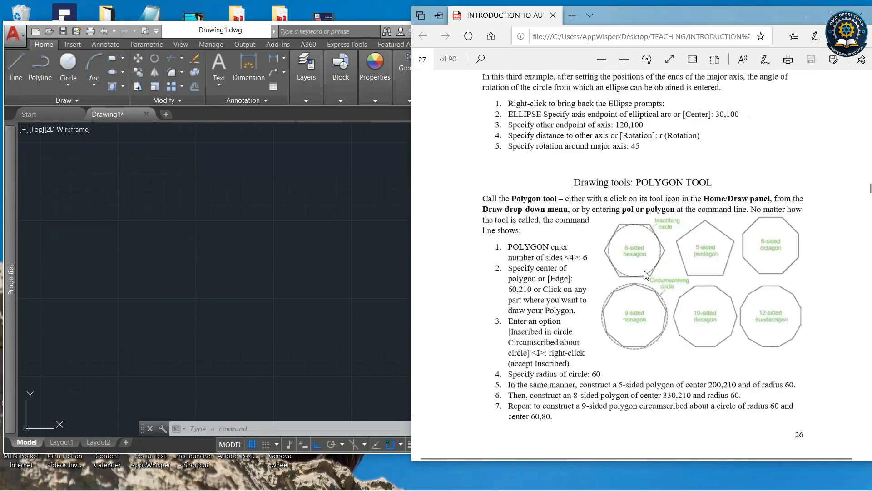
pyautogui.click(281, 121)
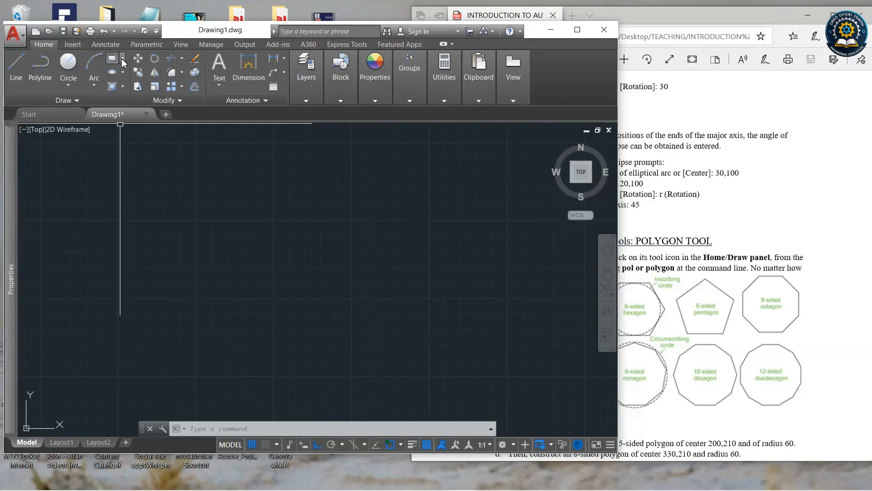
# Draw a 6-sided polygon inscribed in a circle of radius 80 around a picked centre point.
pyautogui.click(123, 60)
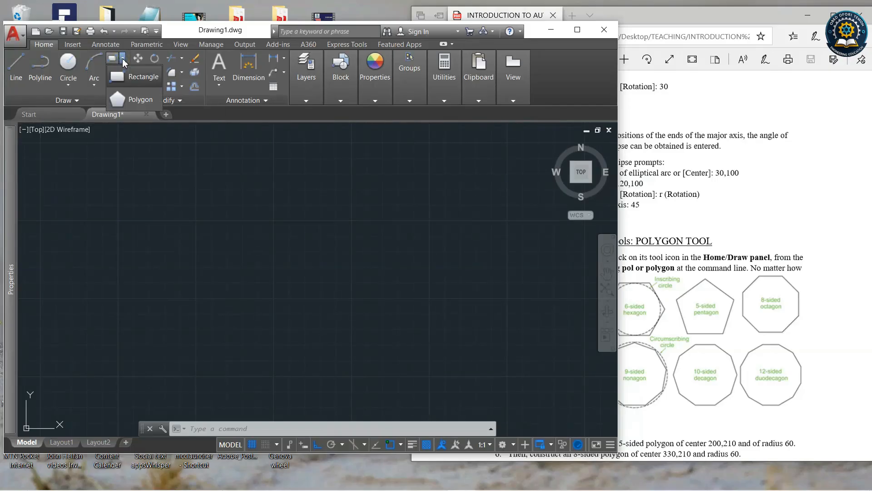
pyautogui.click(121, 100)
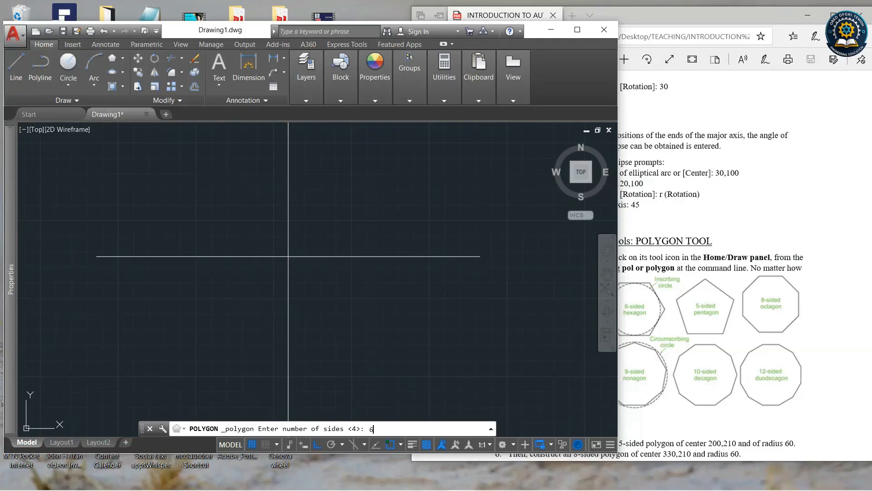
pyautogui.press('Return')
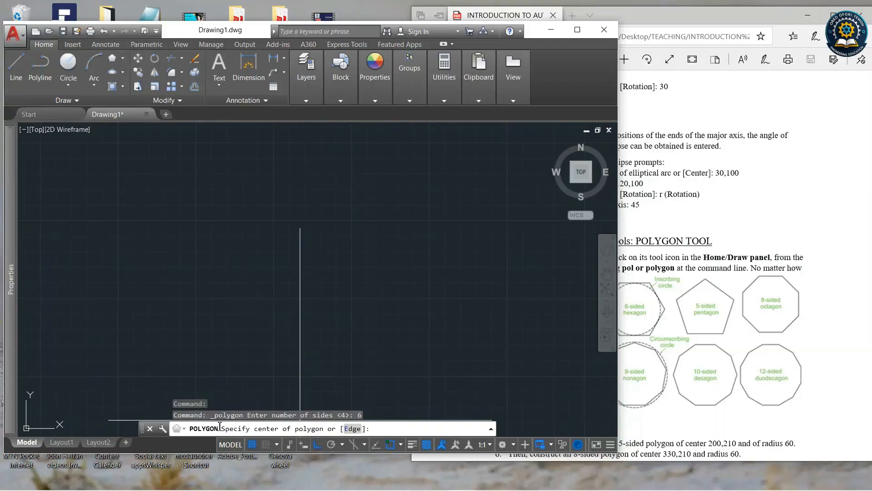
pyautogui.scroll(-2, 296, 268)
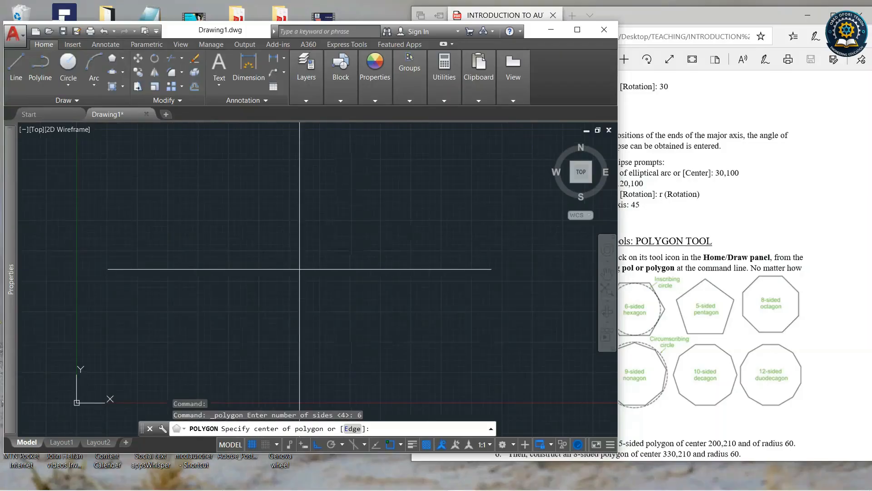
pyautogui.scroll(1, 291, 270)
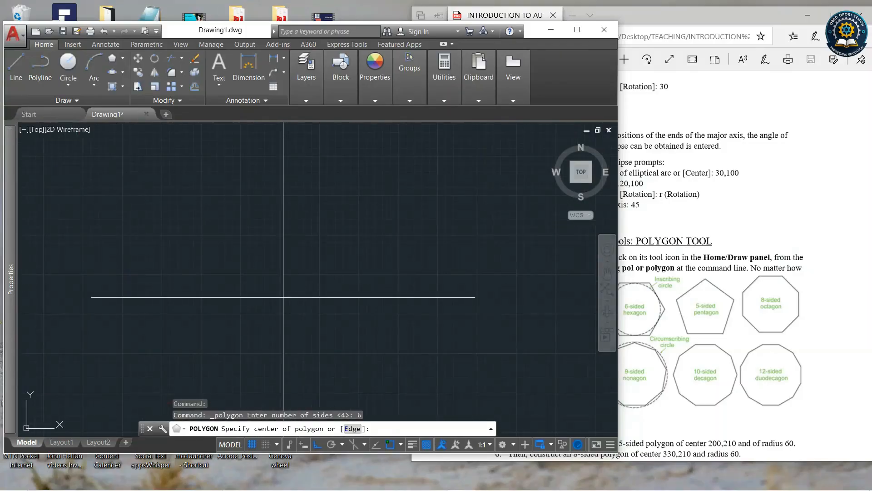
pyautogui.click(323, 302)
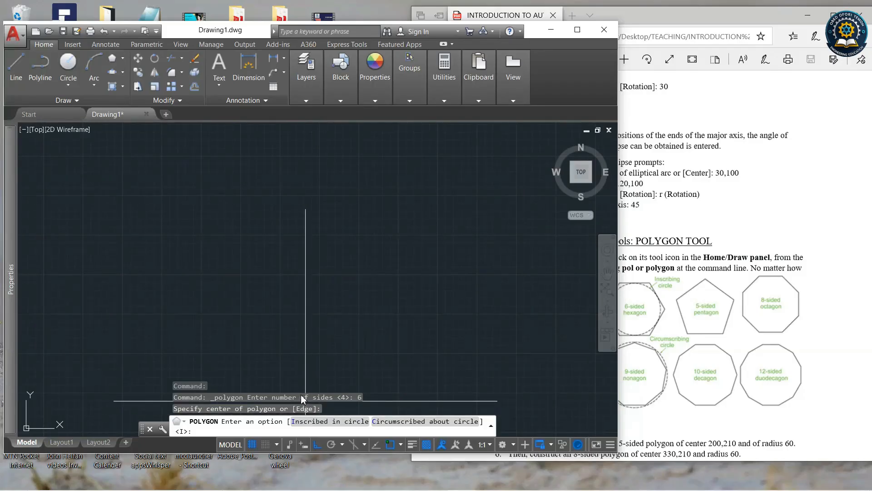
pyautogui.click(307, 422)
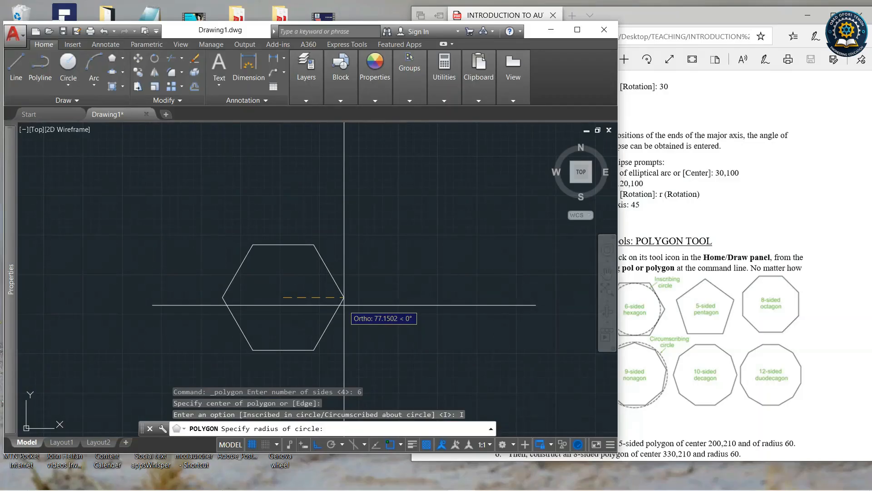
pyautogui.write('0')
pyautogui.press('Return')
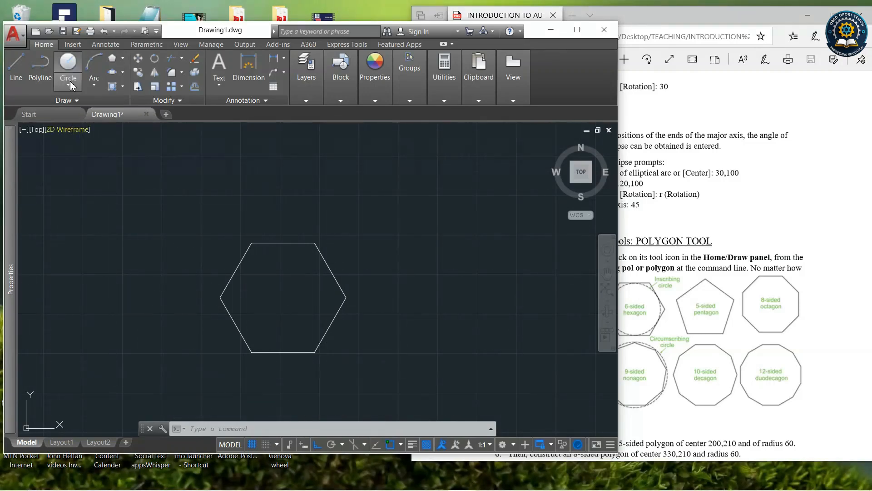
# Draw a second 6-sided polygon circumscribed about a circle of radius 80, beside the first.
pyautogui.click(112, 58)
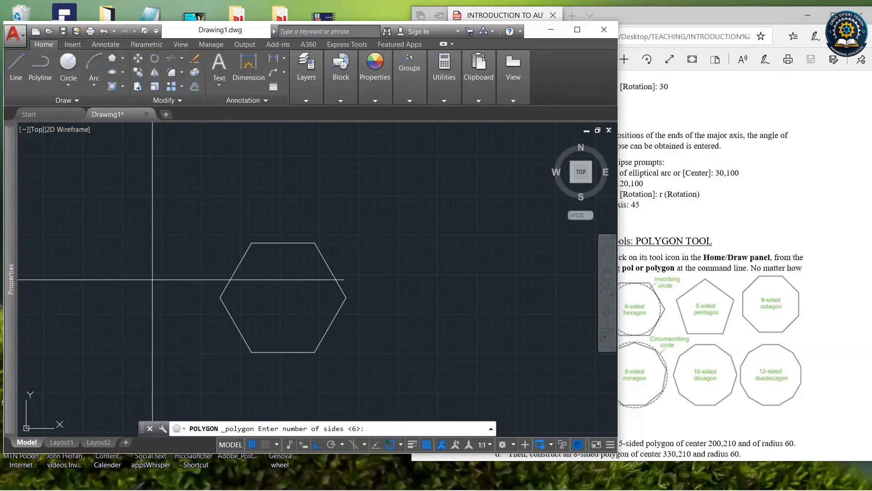
pyautogui.scroll(-2, 136, 282)
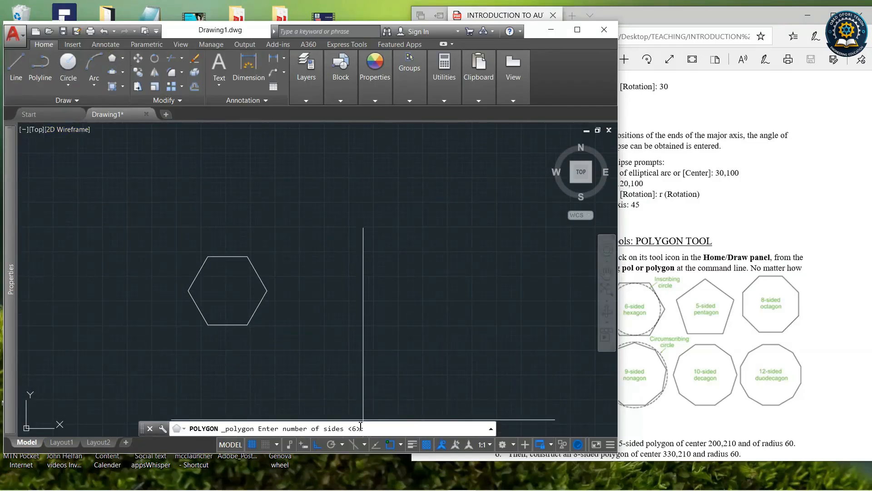
pyautogui.press('Return')
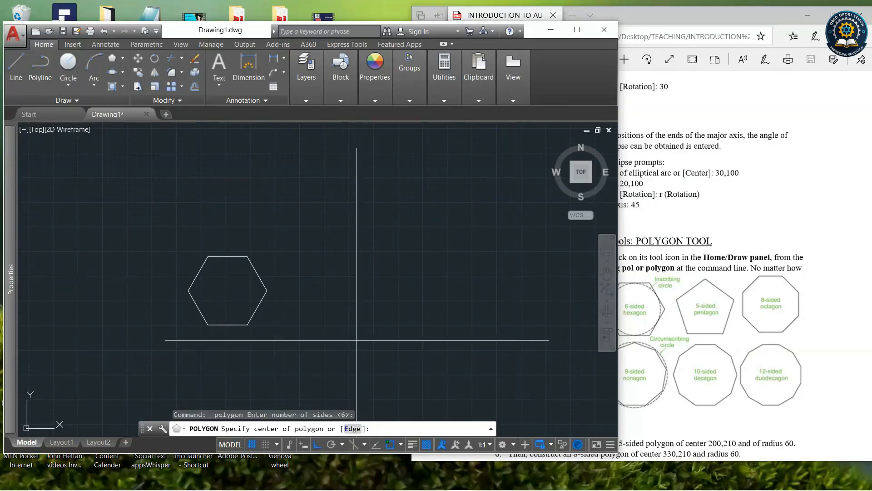
pyautogui.click(362, 295)
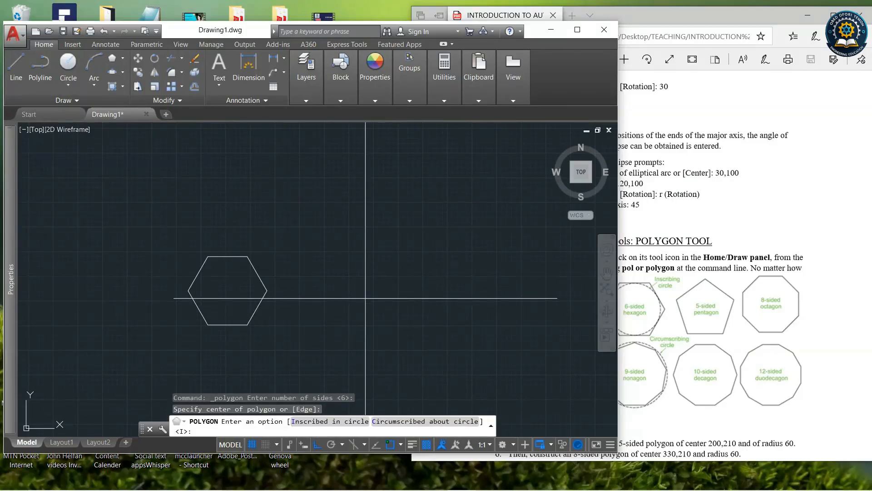
pyautogui.click(387, 422)
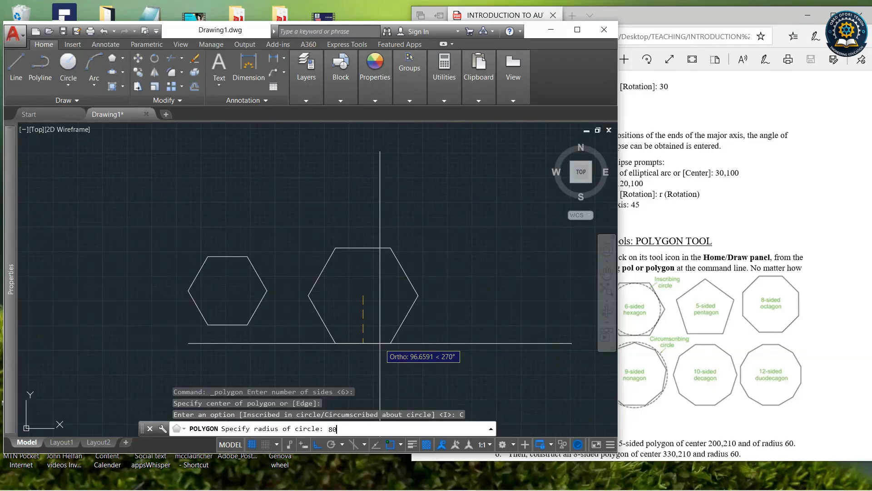
pyautogui.press('Return')
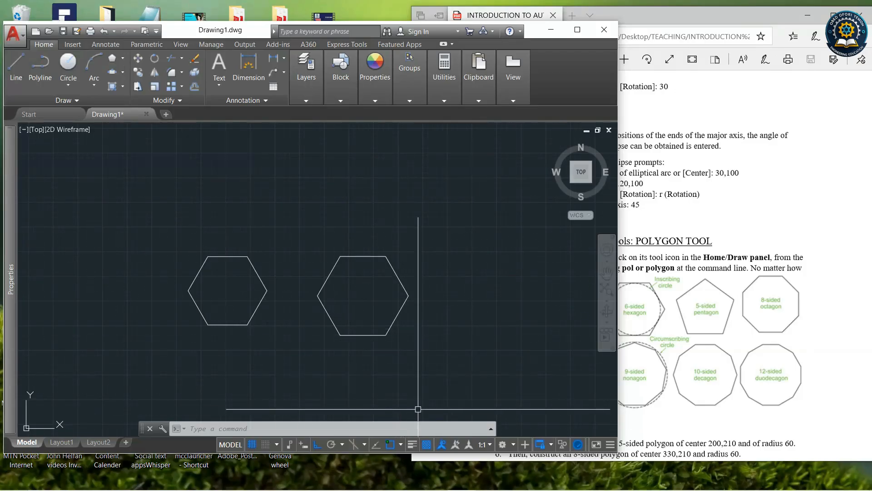
# Draw radius 80 circles centred on each hexagon to compare the inscribed and circumscribed methods.
pyautogui.click(401, 445)
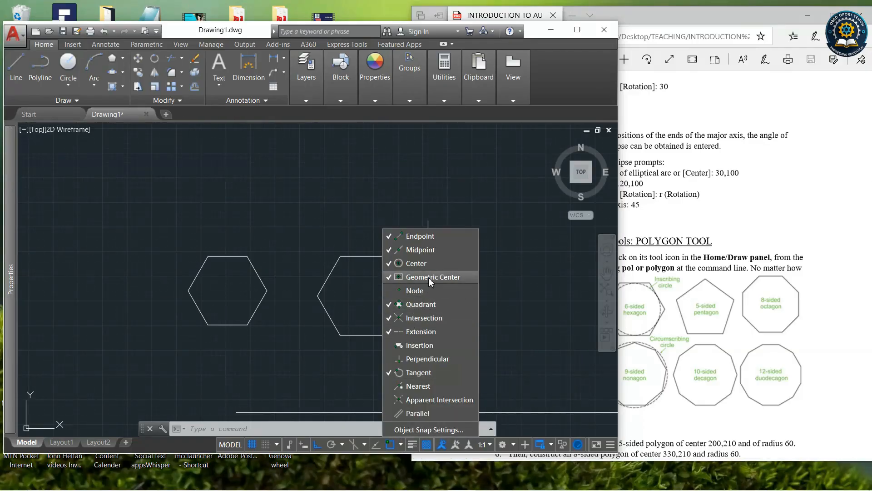
pyautogui.click(250, 292)
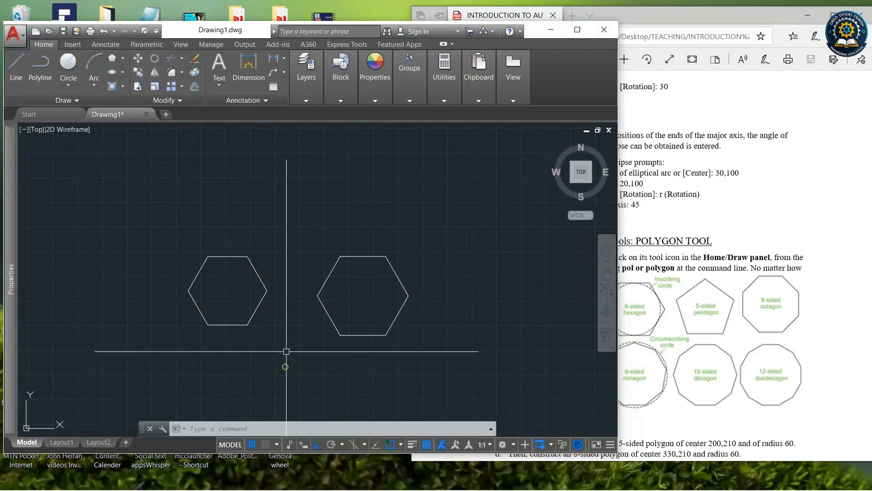
pyautogui.click(68, 63)
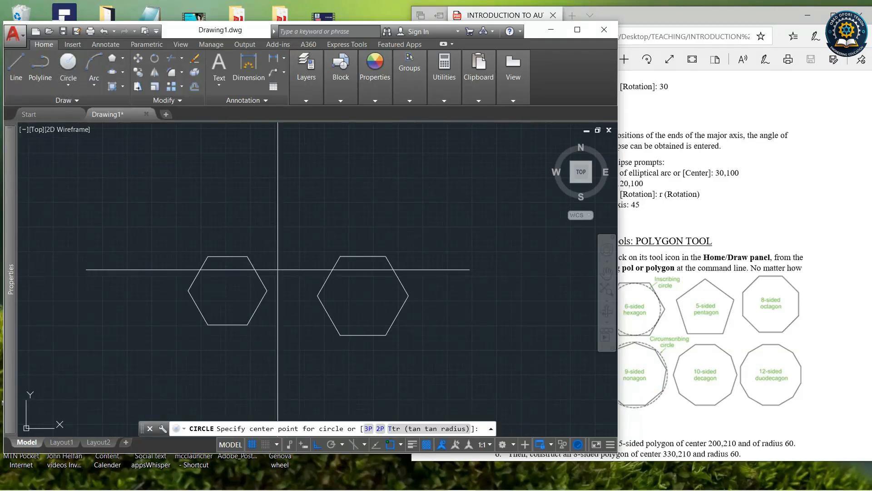
pyautogui.click(228, 290)
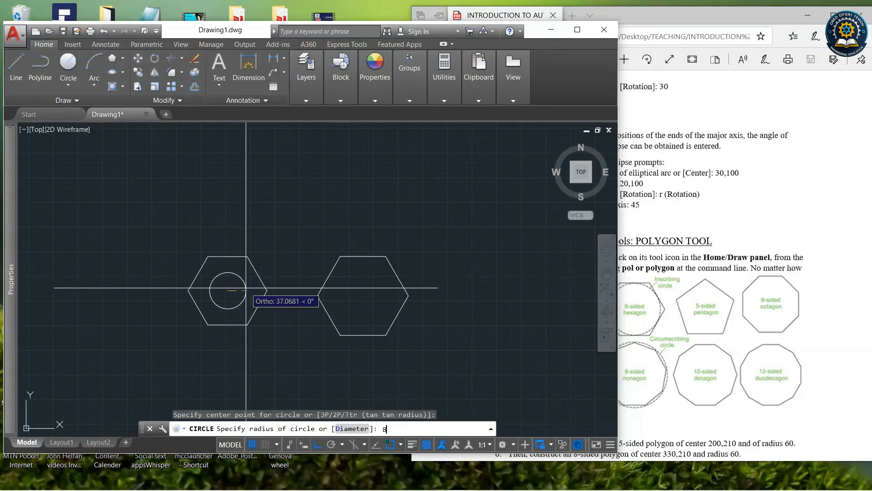
pyautogui.press('Return')
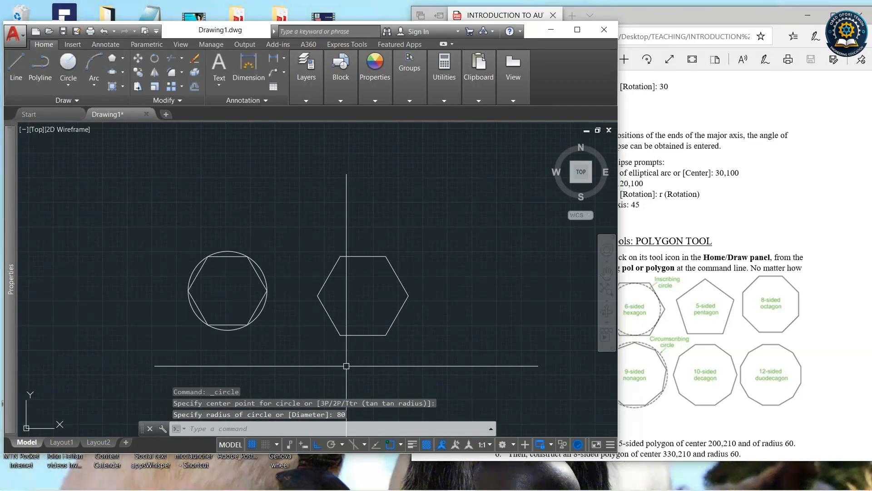
pyautogui.press('Return')
pyautogui.click(365, 297)
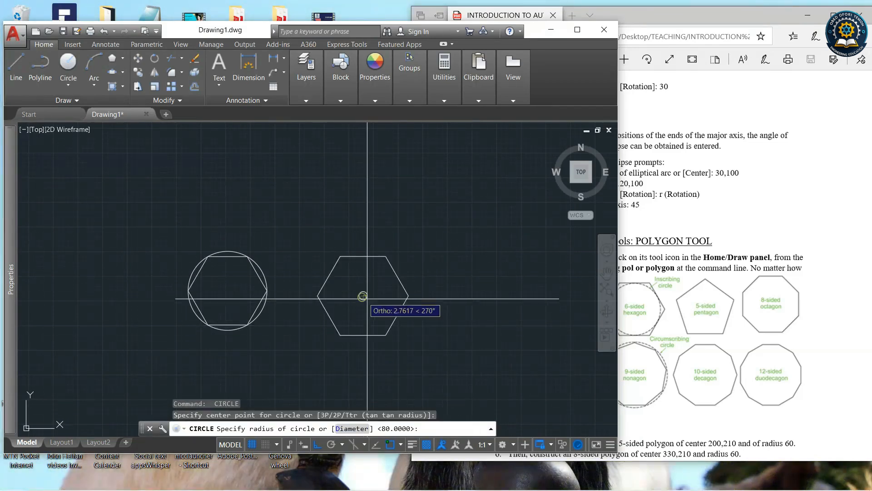
pyautogui.press('Return')
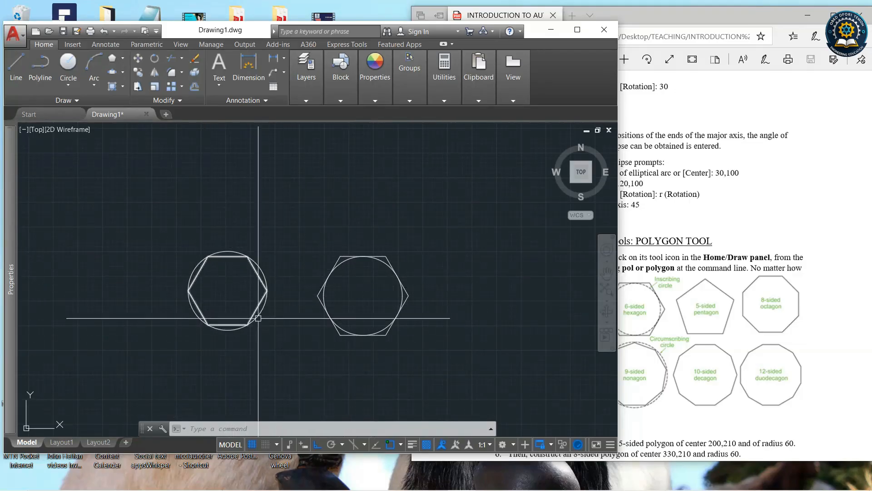
# Select both hexagons and both circles with a selection window and erase them.
pyautogui.click(435, 355)
pyautogui.click(184, 249)
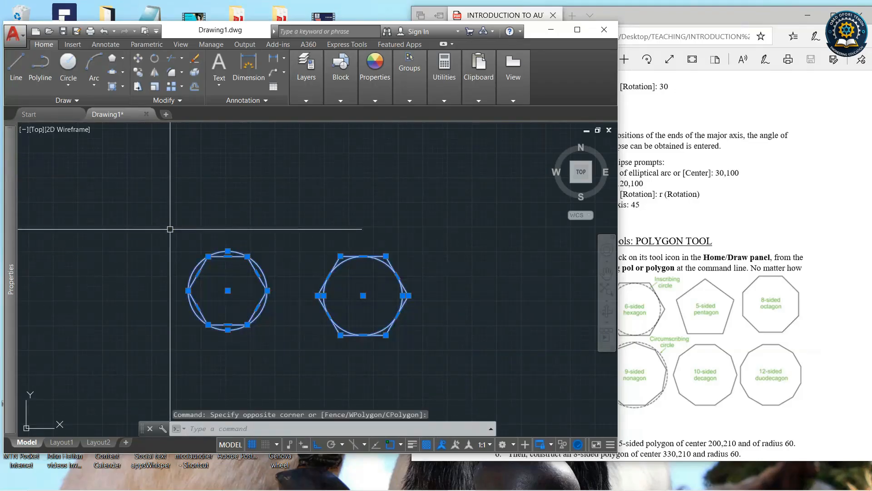
pyautogui.press('Delete')
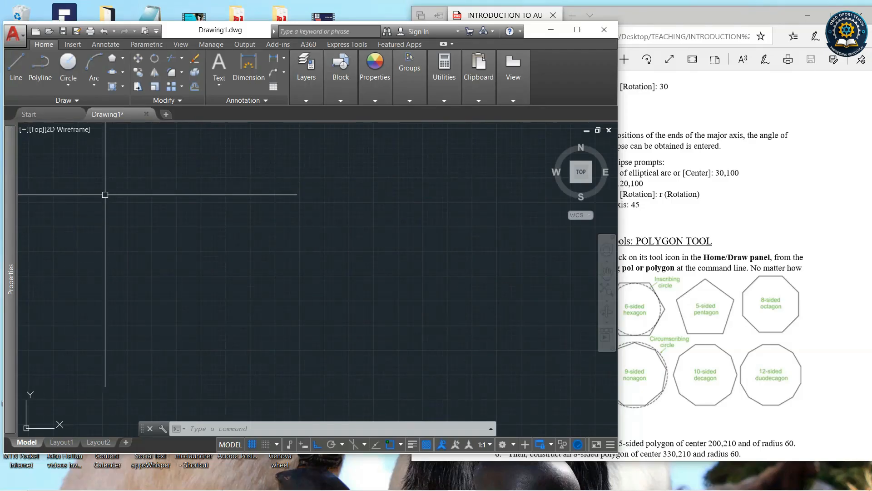
# Draw a 7-sided polygon with the Edge method, picking the first endpoint and setting a horizontal edge.
pyautogui.click(113, 61)
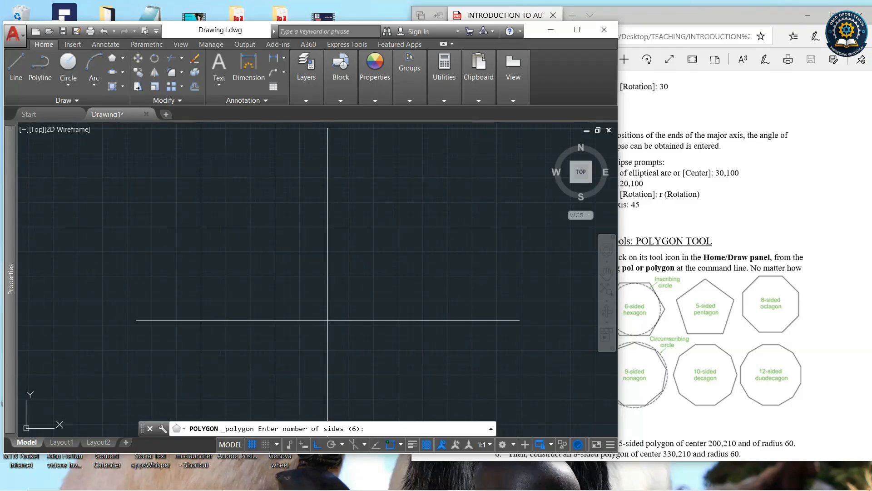
pyautogui.write('7')
pyautogui.press('Return')
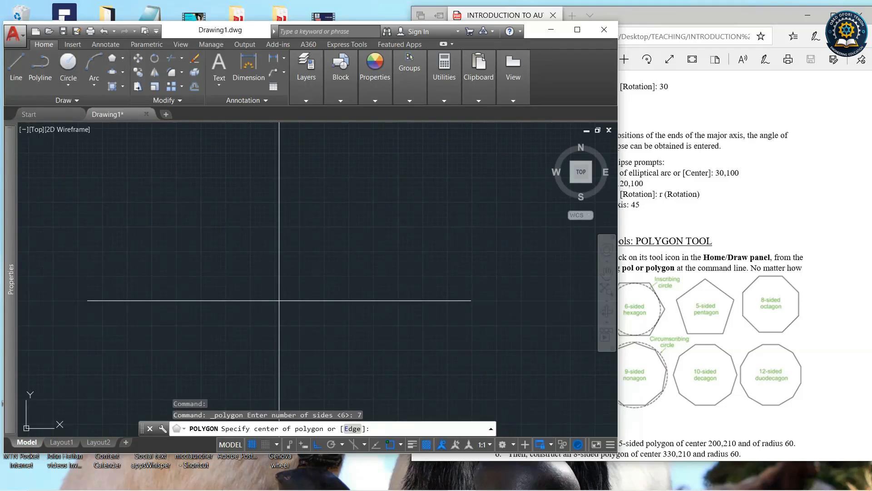
pyautogui.click(353, 429)
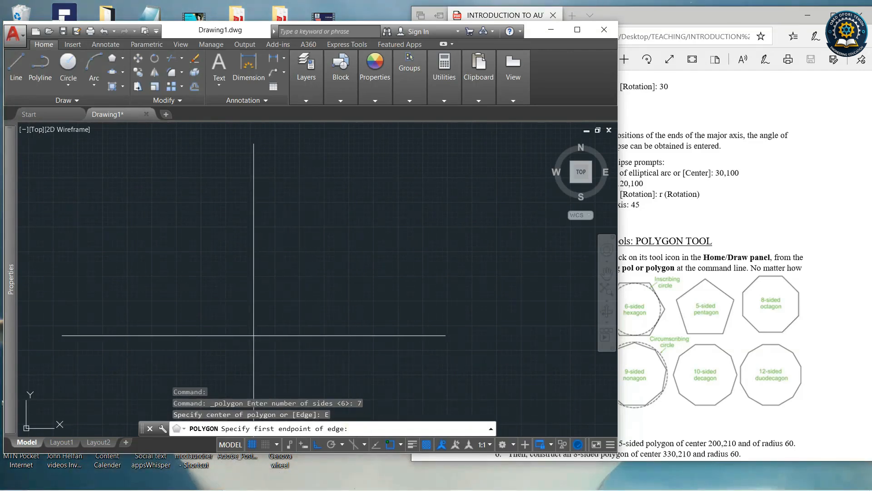
pyautogui.click(223, 343)
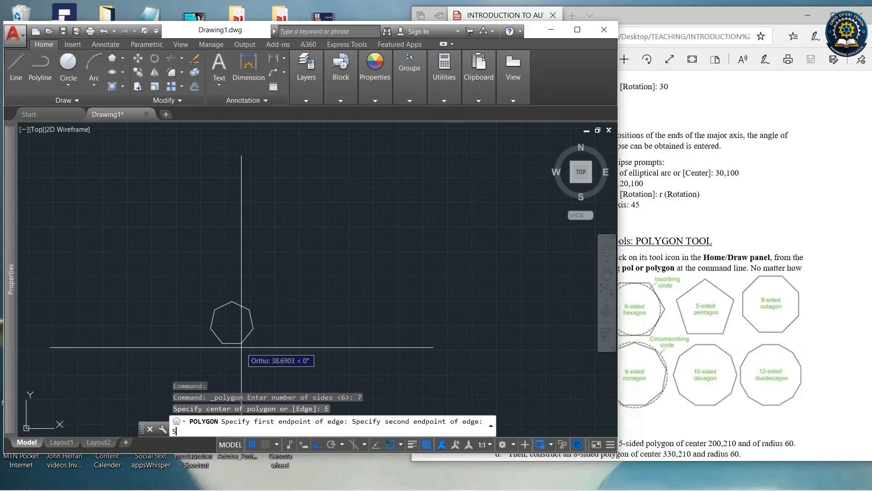
pyautogui.press('Return')
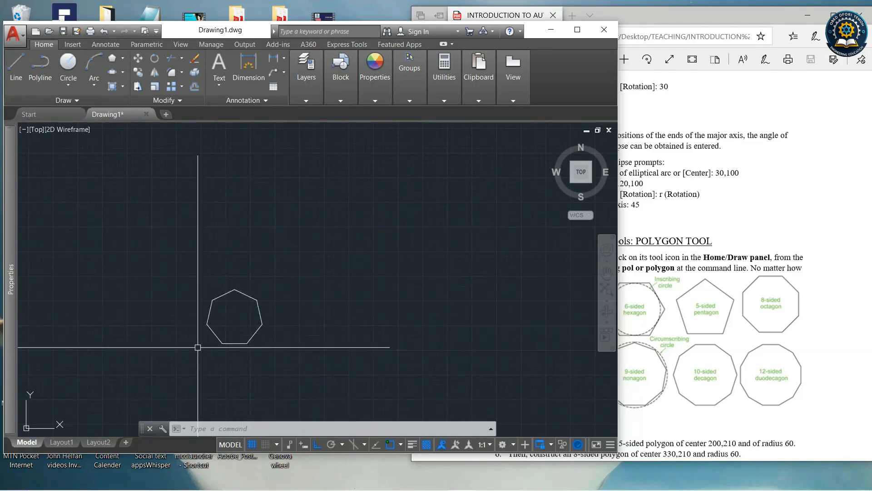
# Draw a 3-sided polygon with the Edge method, picking the first endpoint and giving a horizontal edge of 70.
pyautogui.scroll(2, 245, 344)
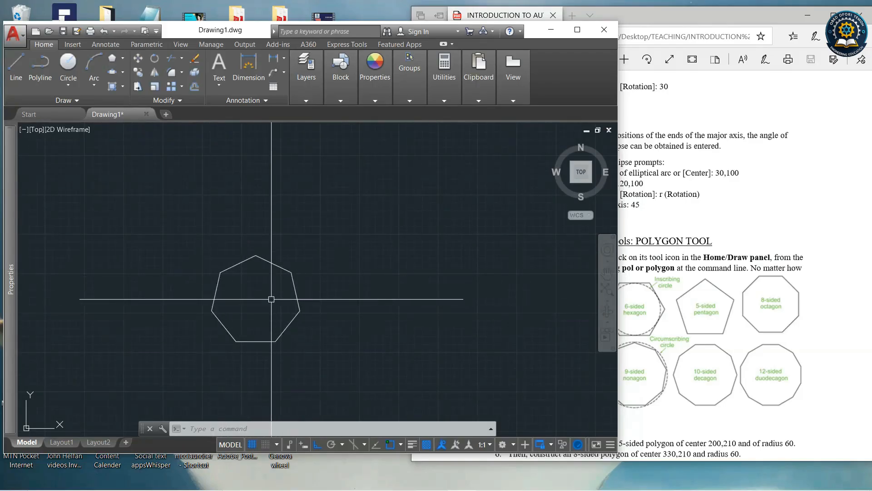
pyautogui.click(112, 58)
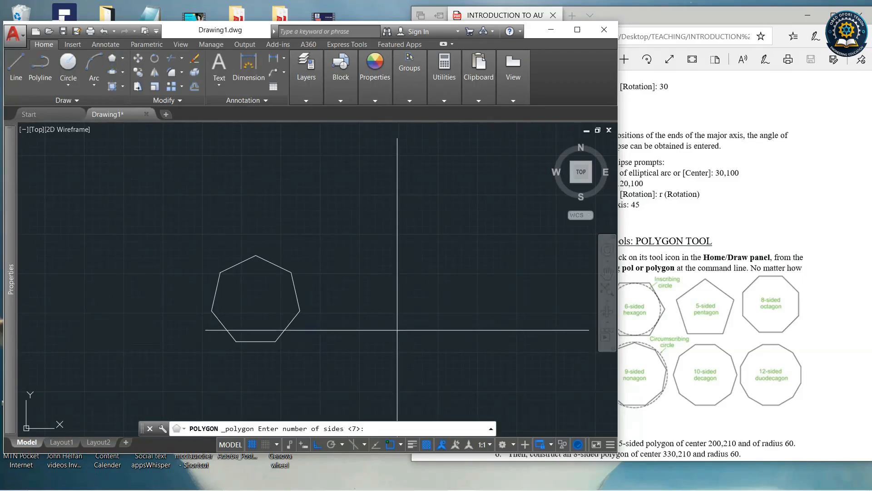
pyautogui.write('3')
pyautogui.press('Return')
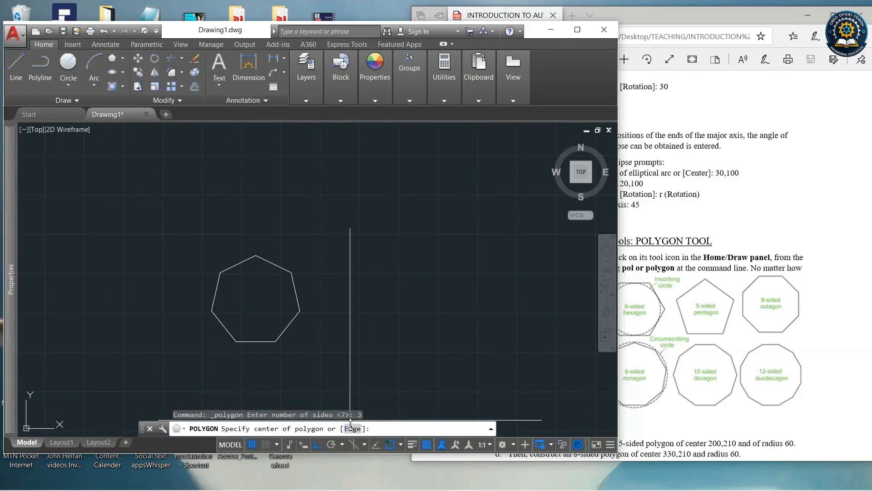
pyautogui.write('e')
pyautogui.press('Return')
pyautogui.click(378, 300)
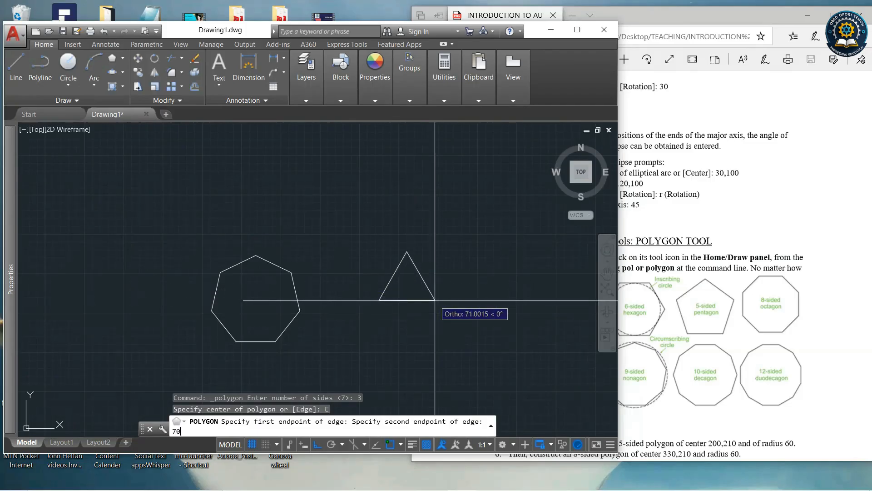
pyautogui.press('Return')
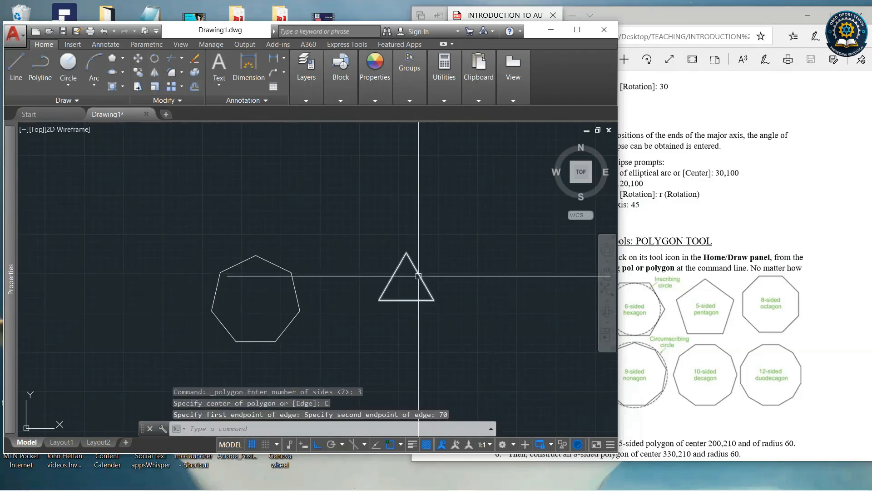
# Select the heptagon and the triangle with a selection window and erase them.
pyautogui.click(491, 360)
pyautogui.click(175, 197)
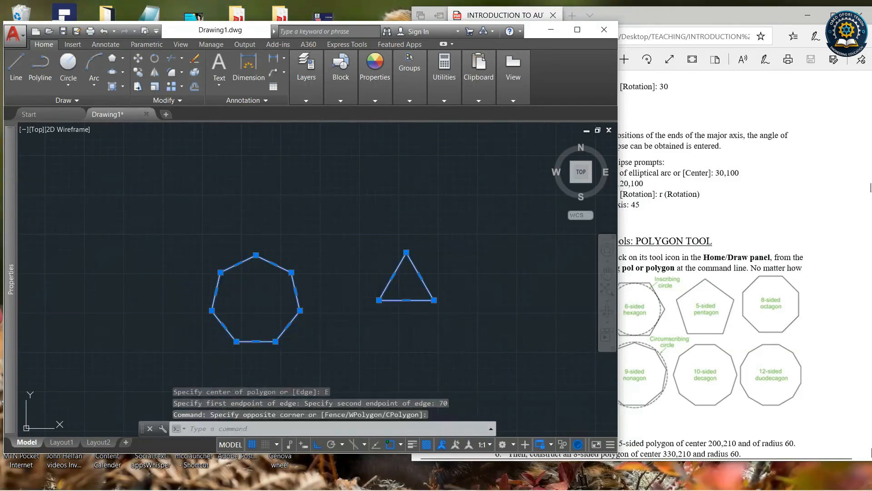
pyautogui.press('Delete')
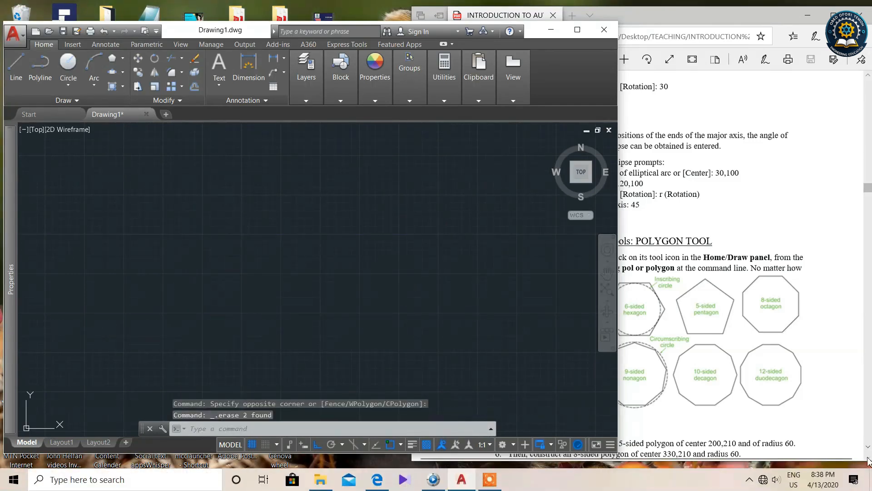
# Read the Rectangle tool section of the tutorial, then draw a rectangle by picking two opposite corners.
pyautogui.click(746, 380)
pyautogui.scroll(-10, 736, 364)
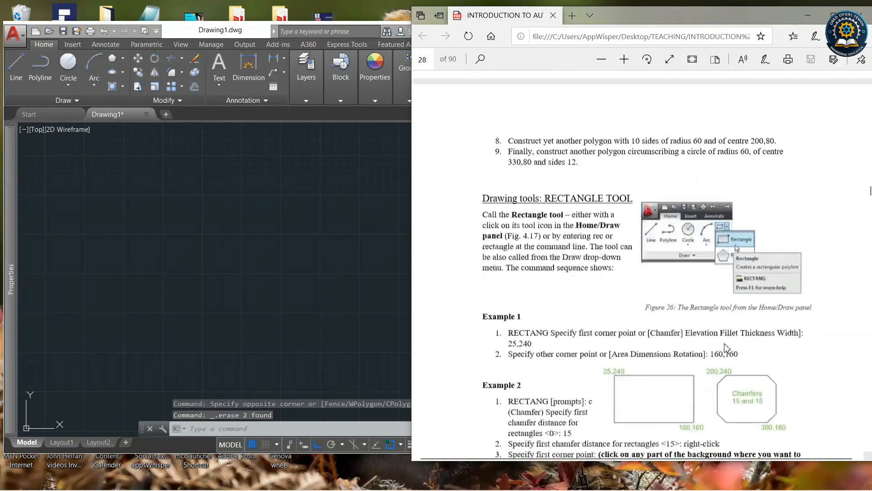
pyautogui.scroll(-3, 725, 347)
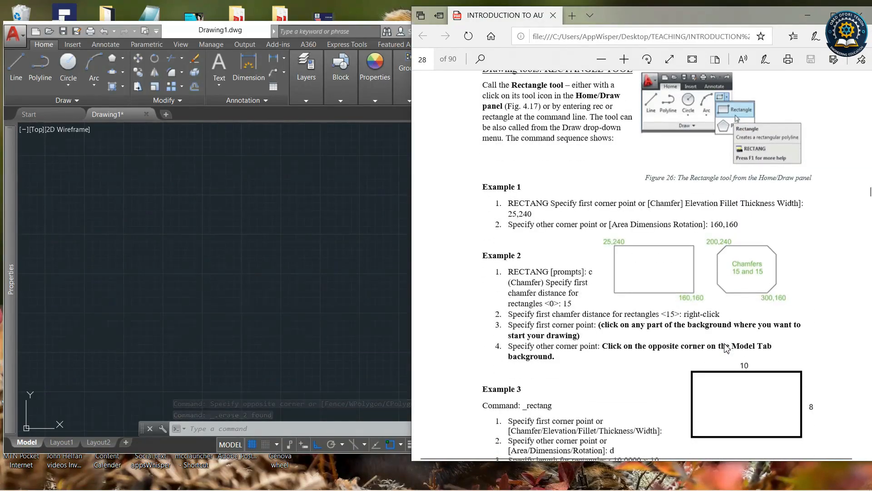
pyautogui.click(329, 254)
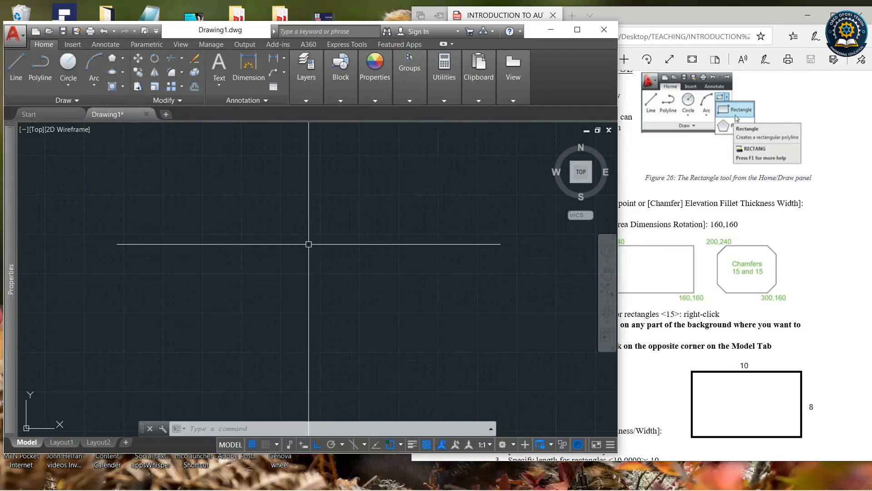
pyautogui.click(122, 58)
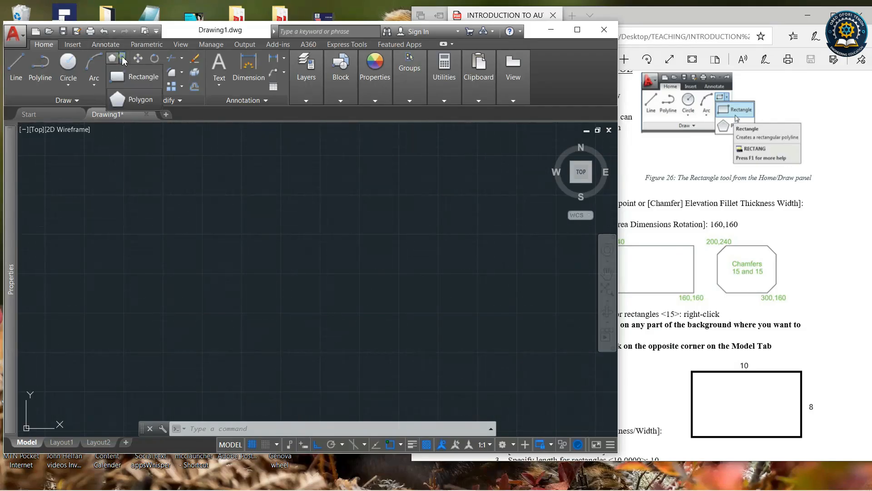
pyautogui.click(137, 73)
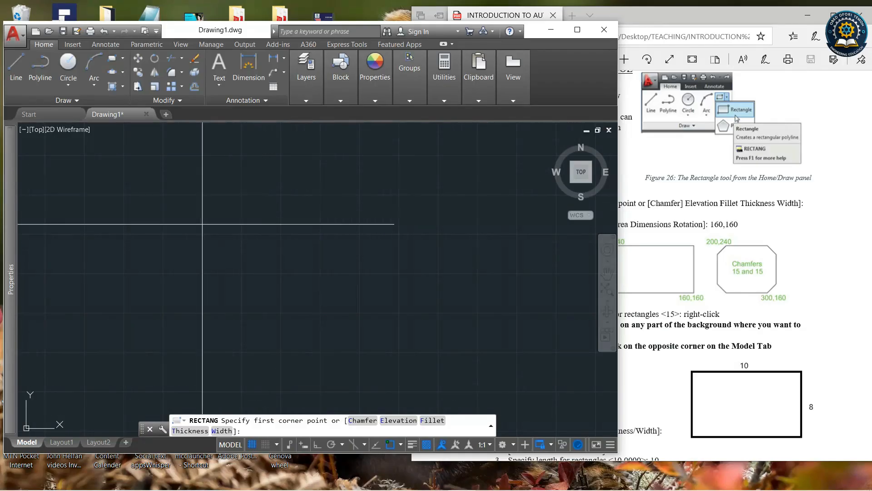
pyautogui.click(205, 202)
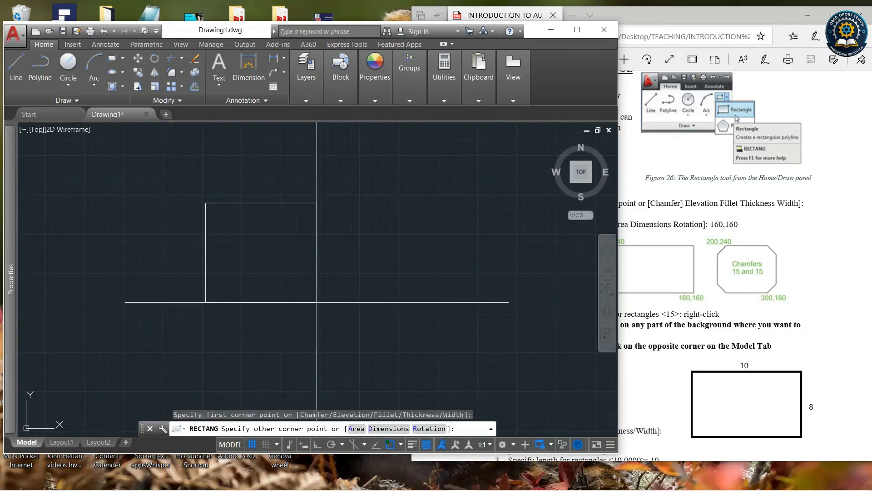
pyautogui.click(345, 310)
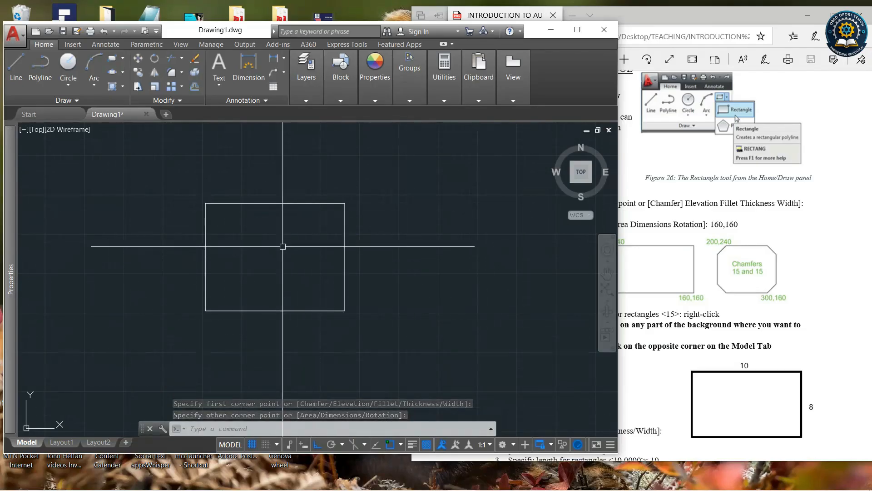
# Draw a rectangle with the Dimensions option, length 200 and width 150, placing its corner in the drawing.
pyautogui.scroll(-3, 214, 233)
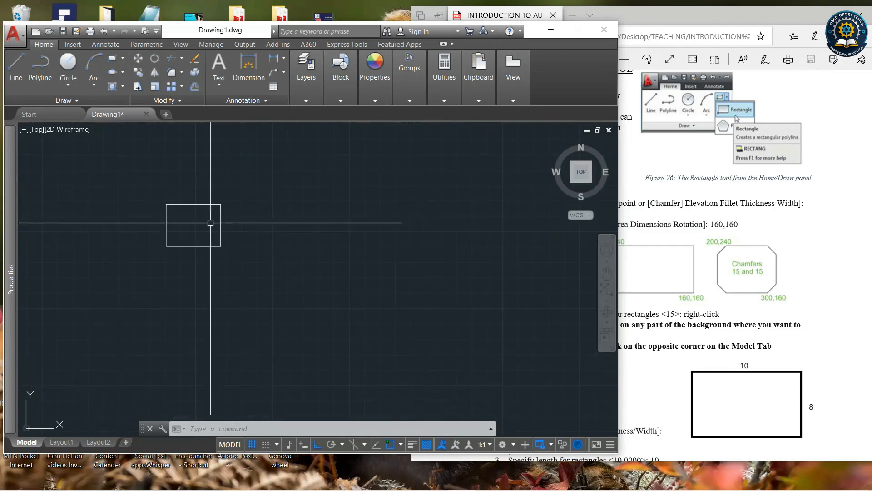
pyautogui.scroll(3, 182, 277)
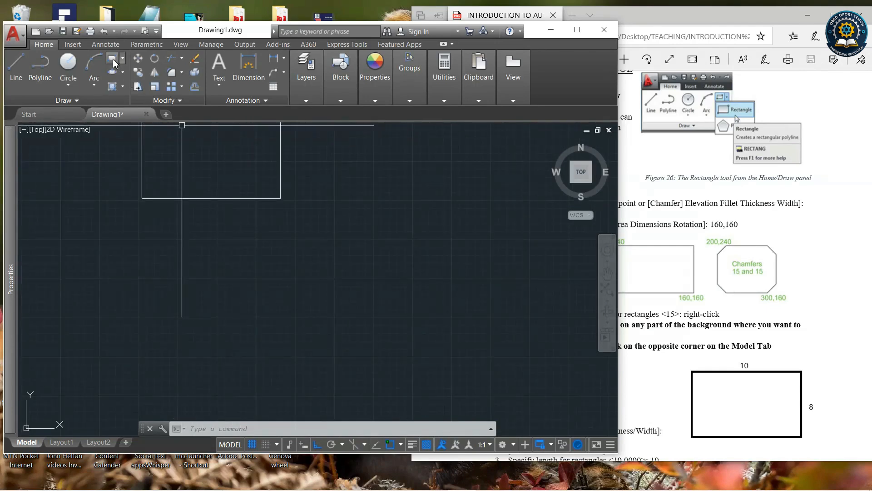
pyautogui.click(112, 59)
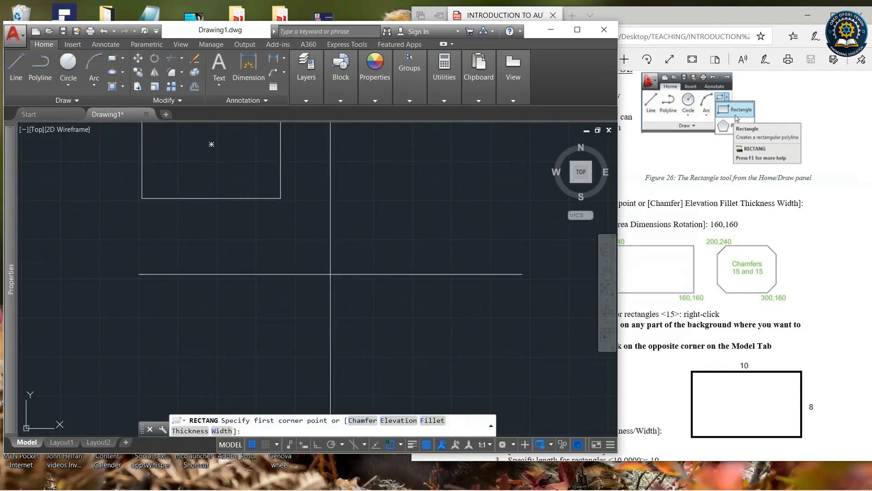
pyautogui.click(293, 261)
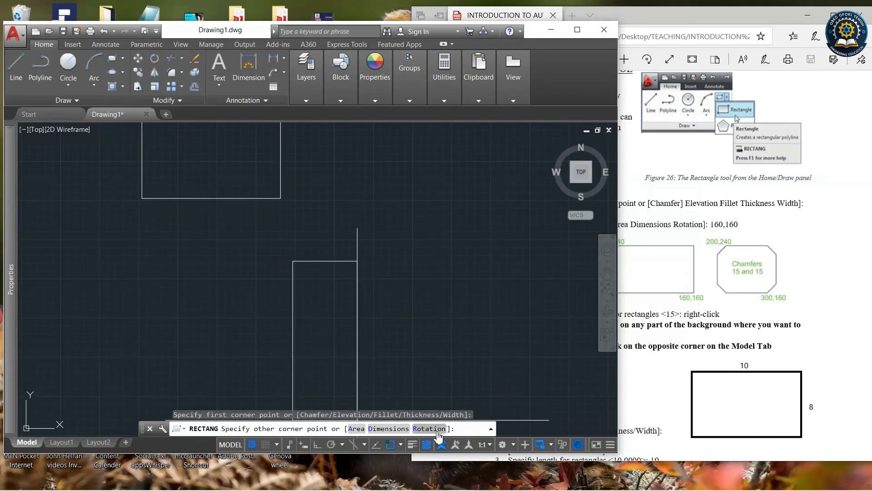
pyautogui.click(383, 433)
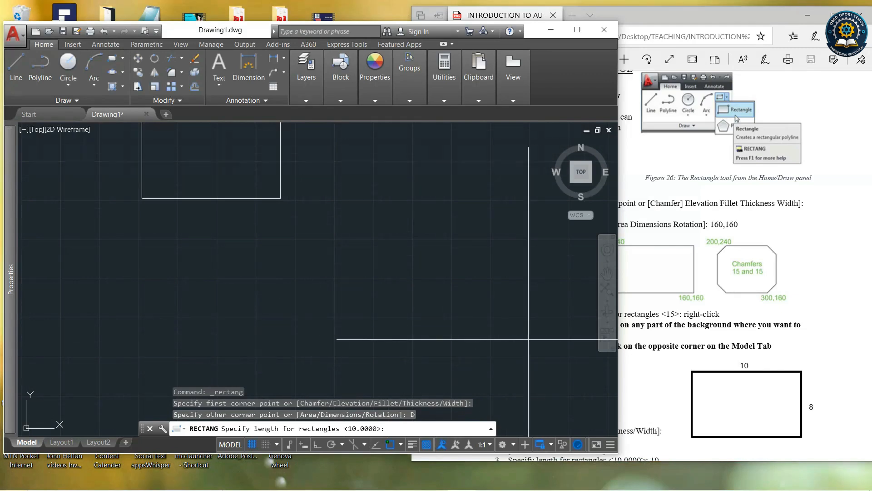
pyautogui.press('Return')
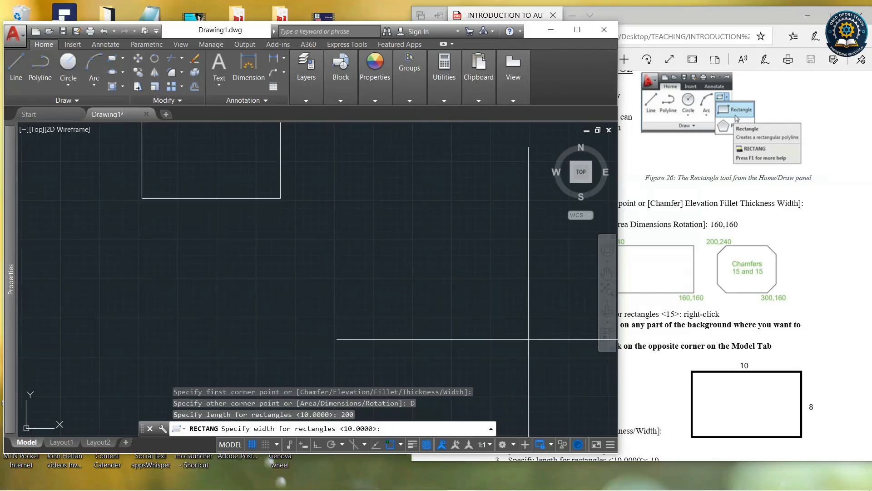
pyautogui.press('Return')
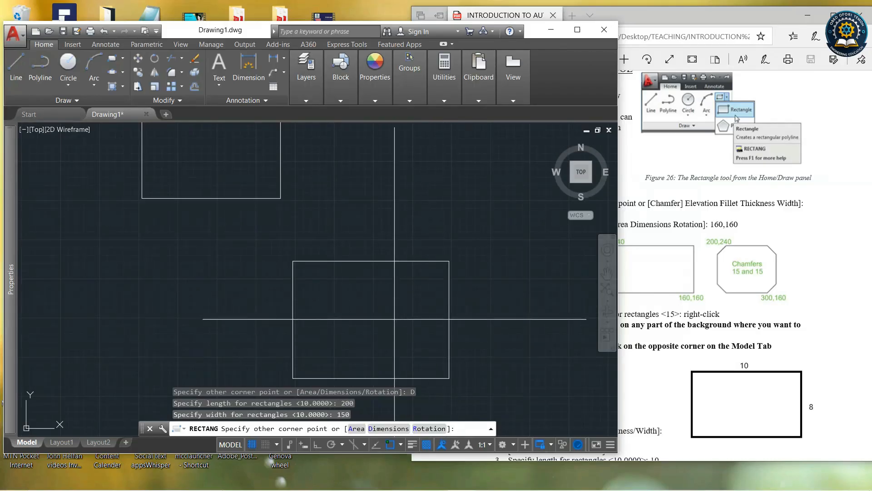
pyautogui.click(394, 319)
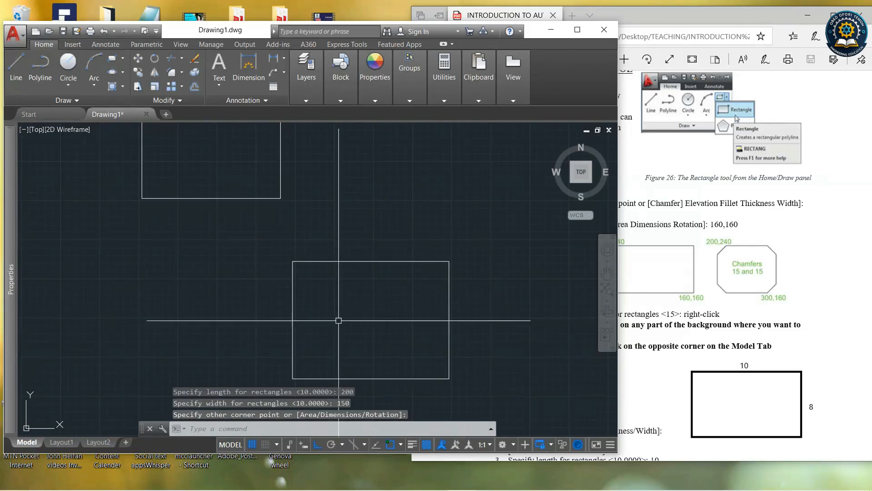
# Draw another rectangle with the Dimensions option, length 300 and width 200, placing it beside the others.
pyautogui.scroll(-6, 284, 243)
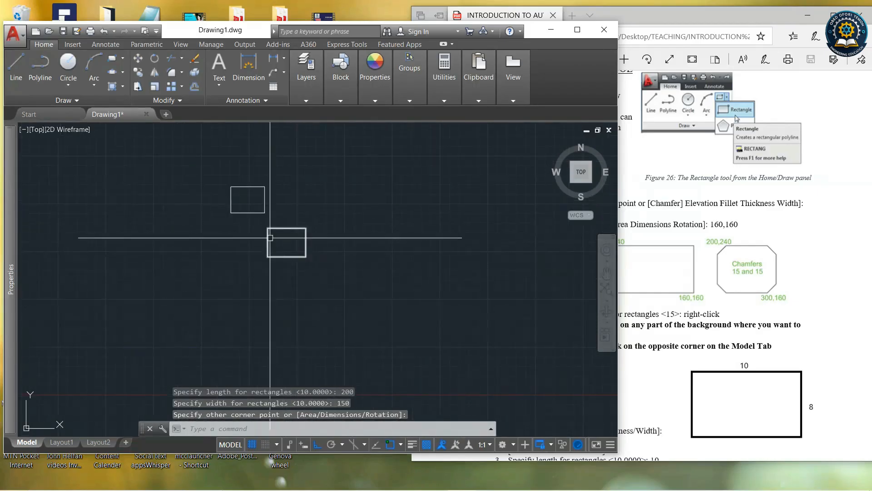
pyautogui.scroll(6, 272, 241)
pyautogui.scroll(-6, 397, 292)
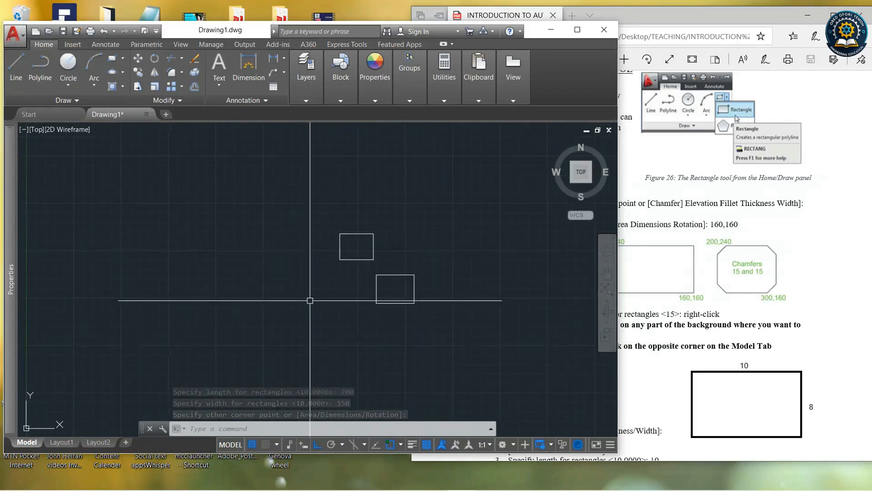
pyautogui.scroll(4, 308, 298)
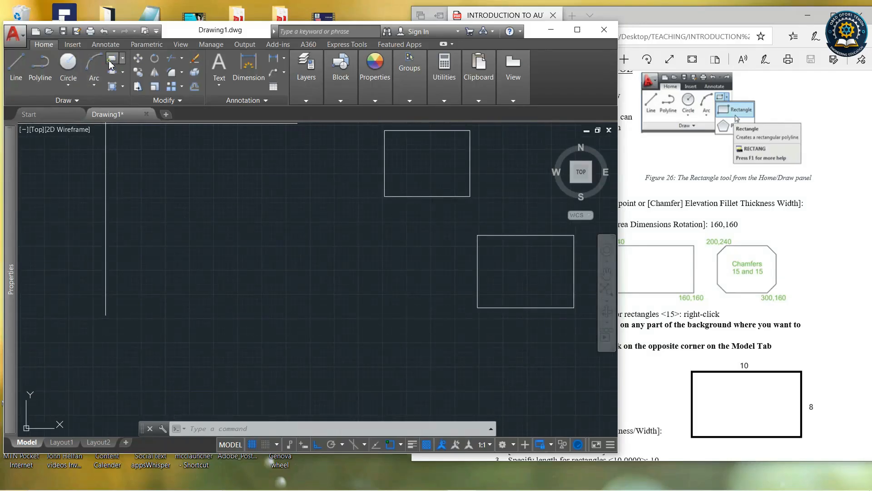
pyautogui.click(110, 63)
pyautogui.click(235, 291)
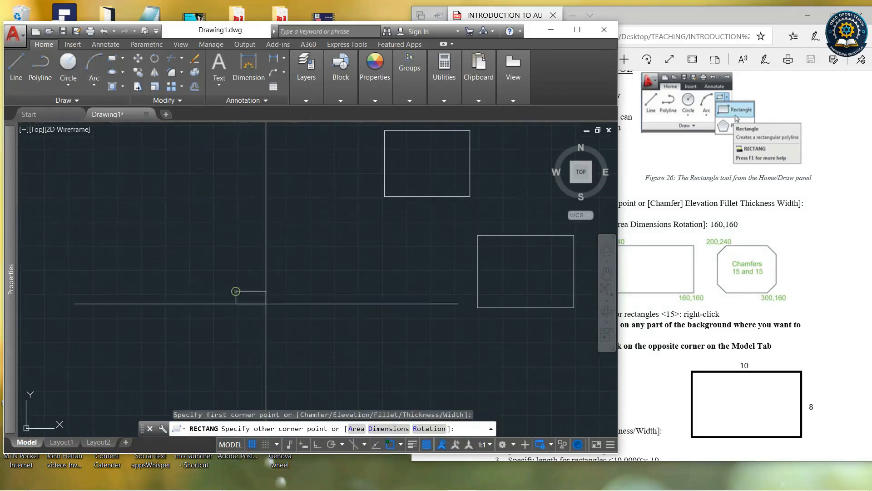
pyautogui.write('D')
pyautogui.press('Return')
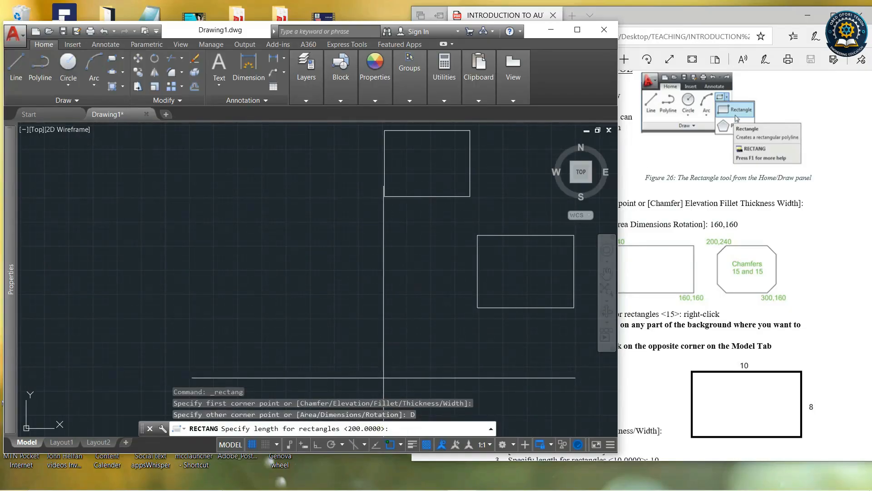
pyautogui.write('300')
pyautogui.press('Return')
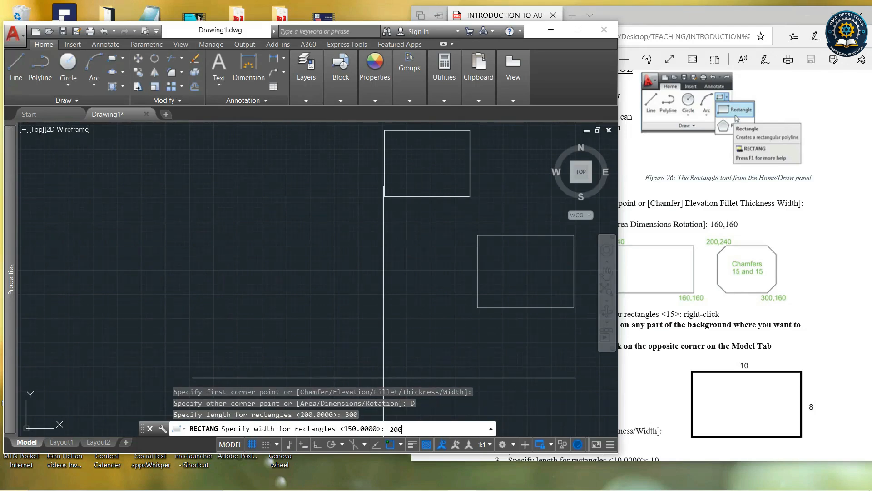
pyautogui.write('200')
pyautogui.press('Return')
pyautogui.press('Return')
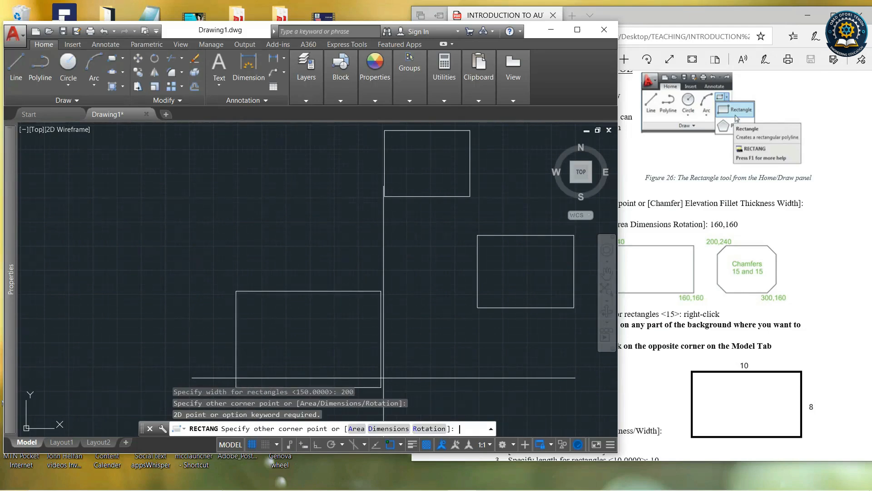
pyautogui.click(368, 348)
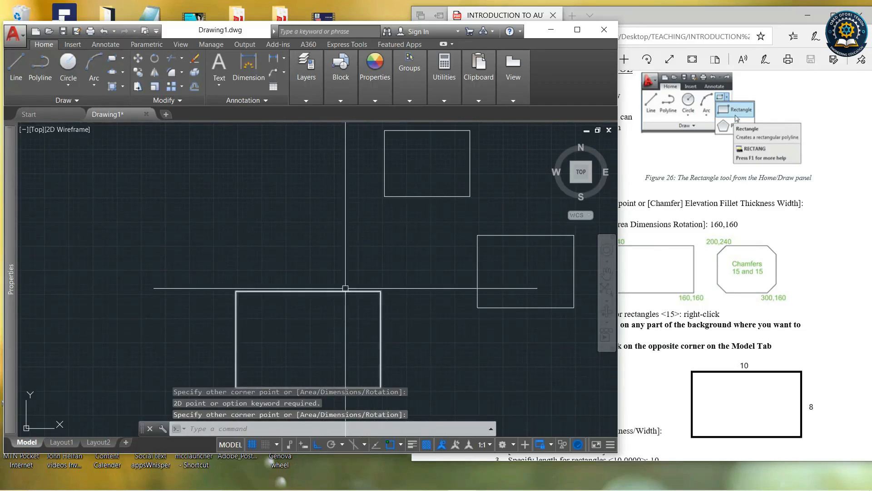
# Read the Exercise One instructions and figure 27 in the PDF tutorial.
pyautogui.scroll(-2, 346, 288)
pyautogui.scroll(4, 373, 348)
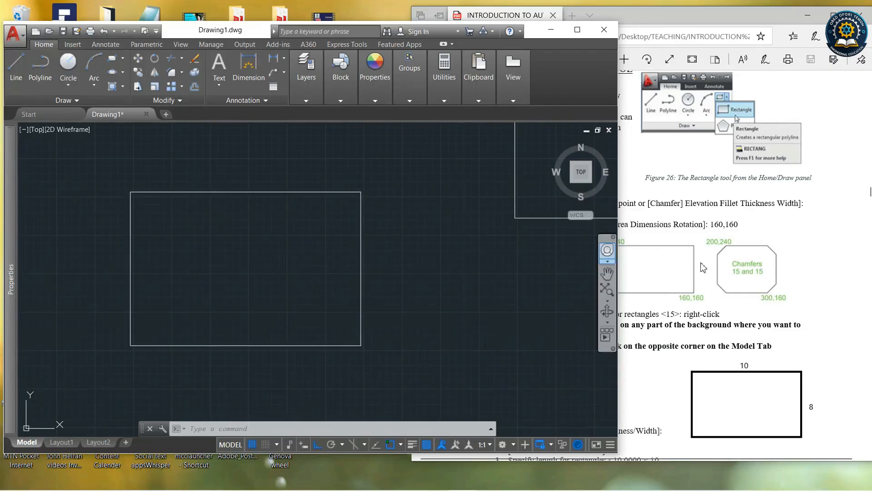
pyautogui.click(705, 285)
pyautogui.scroll(-10, 705, 286)
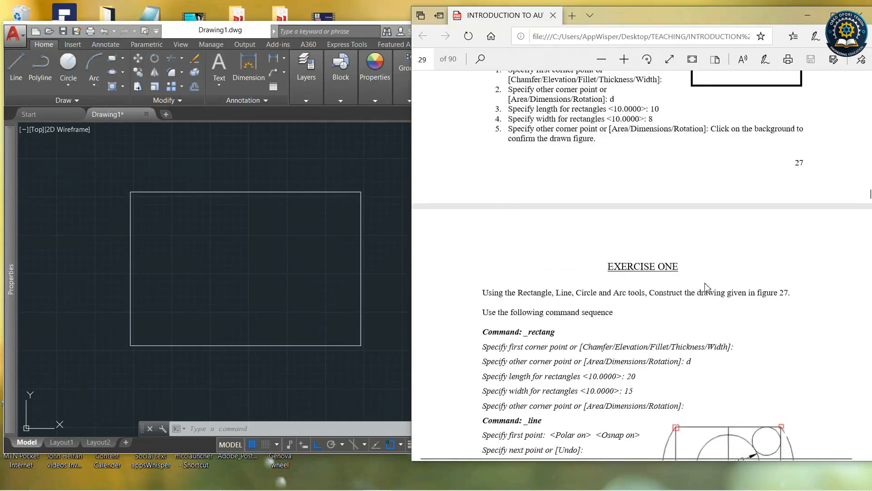
pyautogui.scroll(-2, 707, 287)
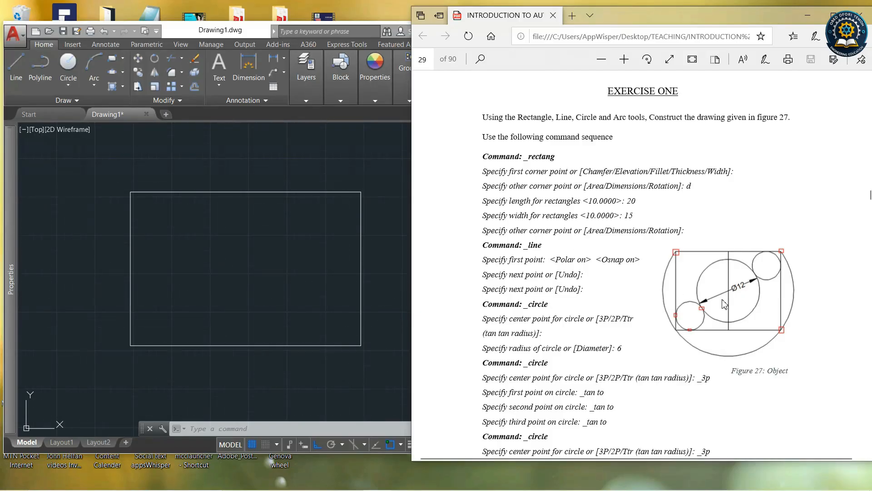
pyautogui.scroll(1, 668, 290)
pyautogui.scroll(3, 669, 295)
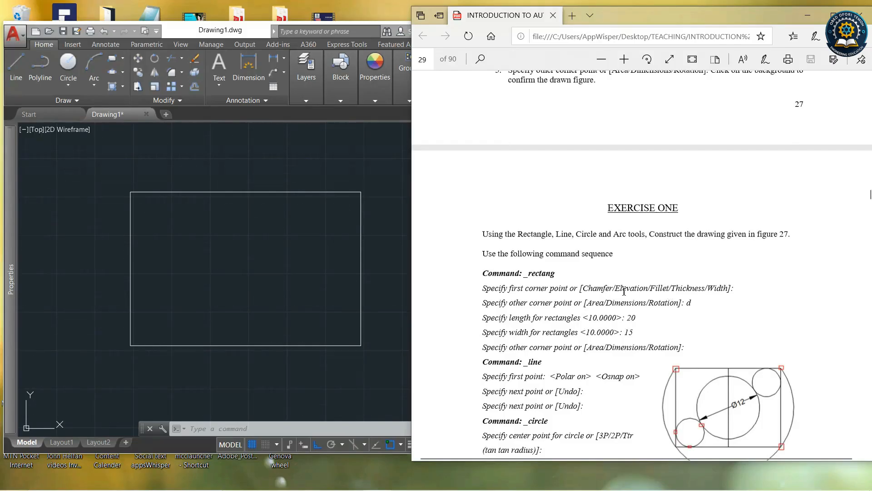
pyautogui.click(337, 115)
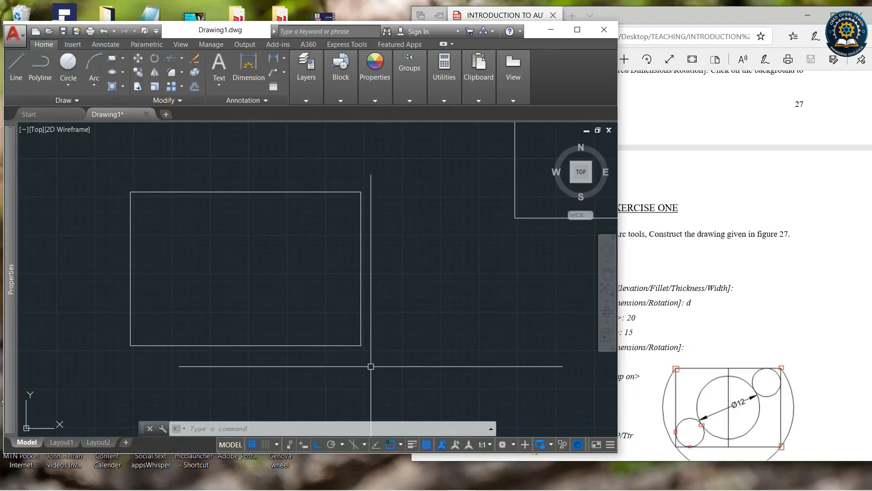
# Scroll through the PDF tutorial to review the Exercise Two, Three and Four instructions and figures.
pyautogui.click(775, 346)
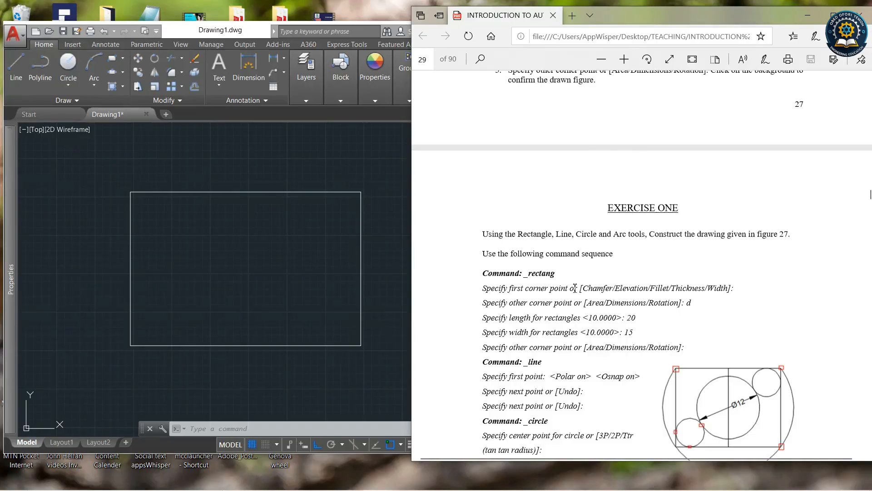
pyautogui.scroll(-15, 575, 288)
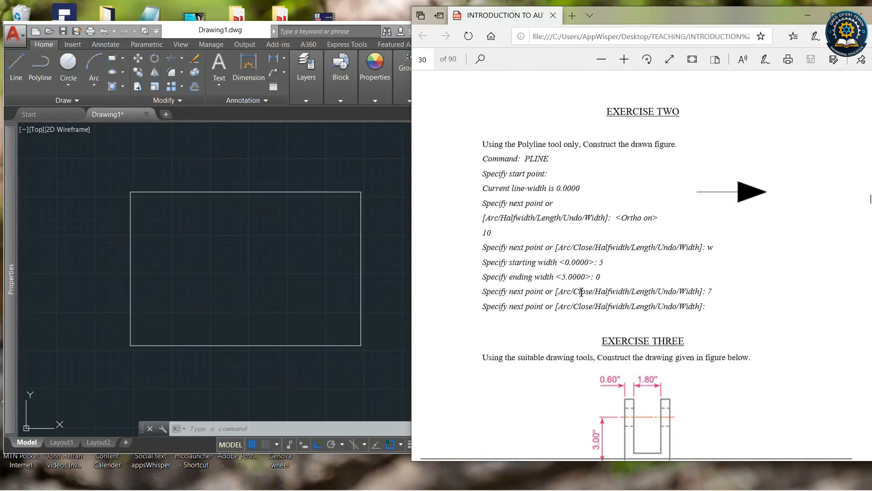
pyautogui.scroll(-4, 581, 292)
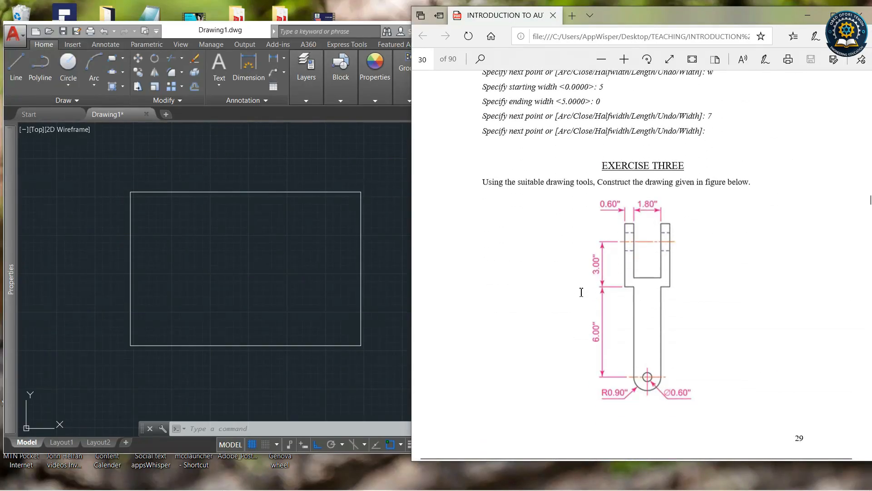
pyautogui.scroll(-5, 659, 304)
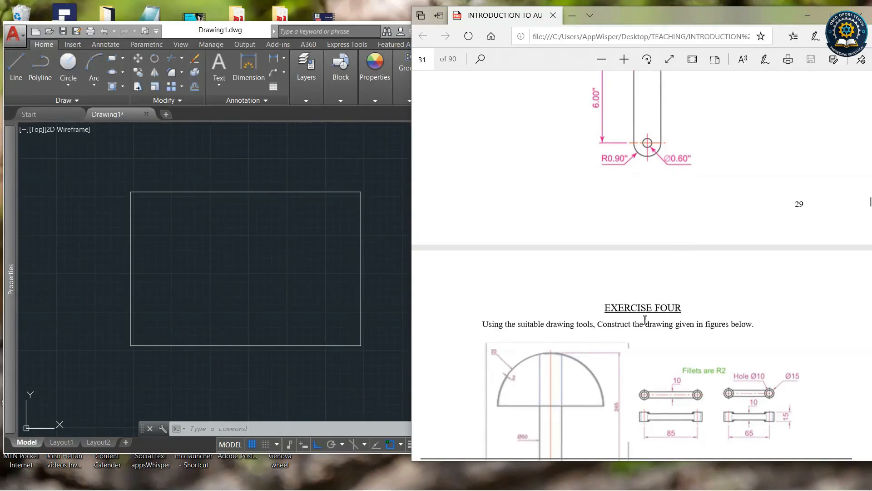
pyautogui.click(234, 233)
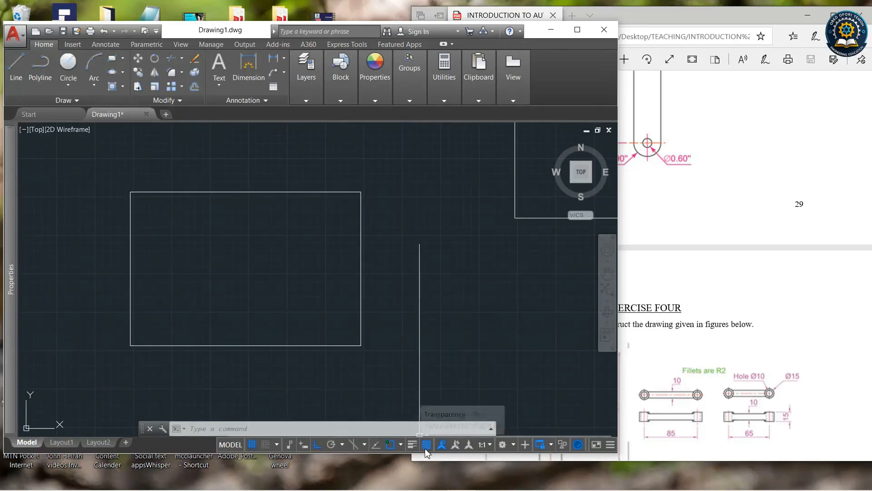
pyautogui.click(675, 358)
pyautogui.scroll(4, 675, 358)
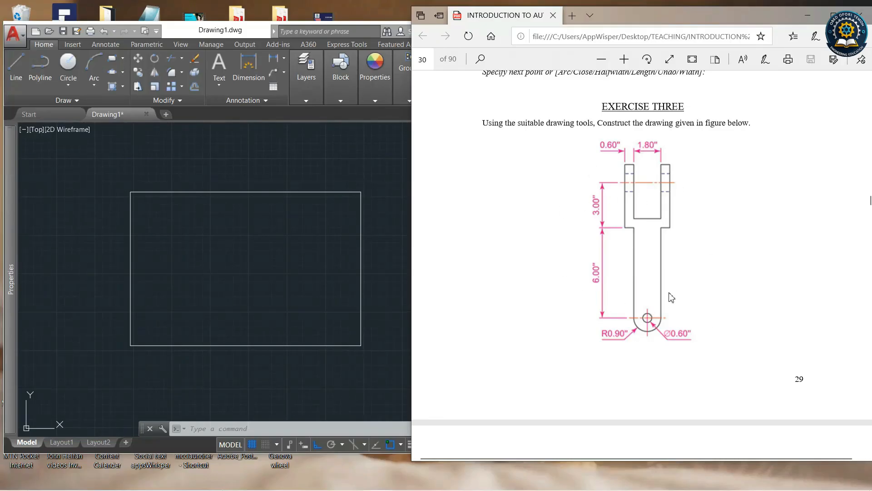
pyautogui.click(322, 147)
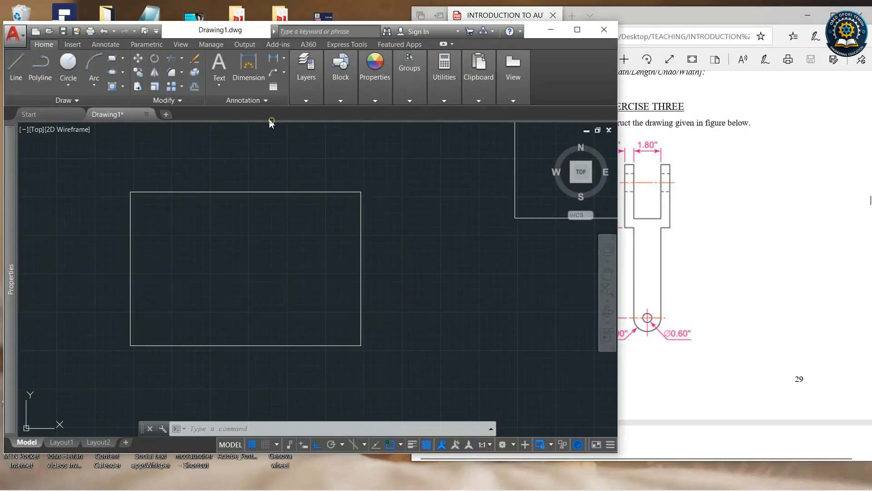
# Create a new drawing from the acad.dwt template and turn off the grid display.
pyautogui.click(50, 114)
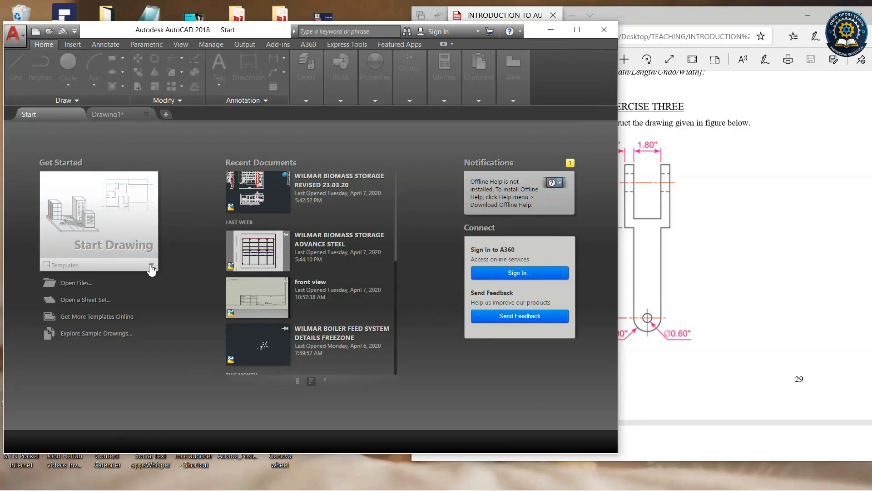
pyautogui.click(152, 267)
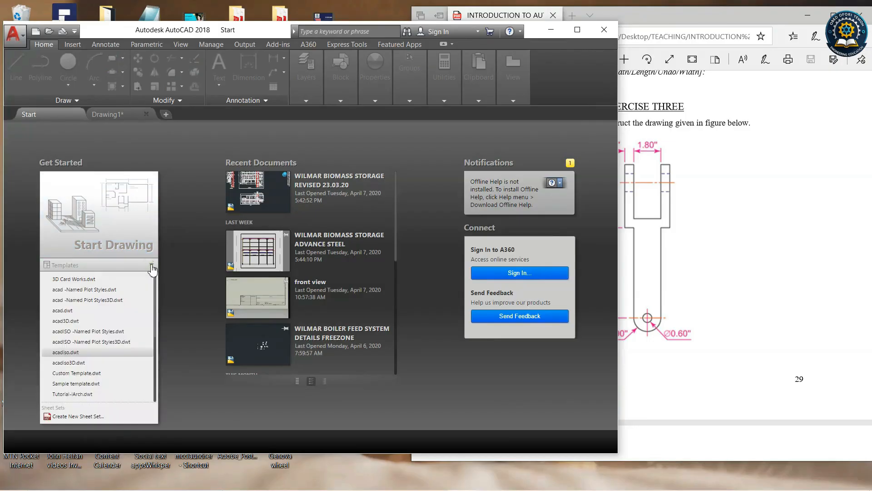
pyautogui.click(69, 311)
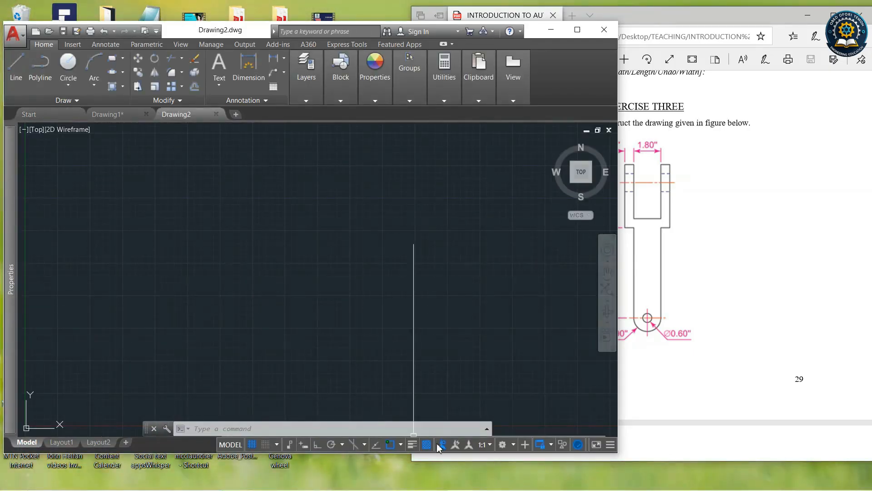
pyautogui.click(252, 444)
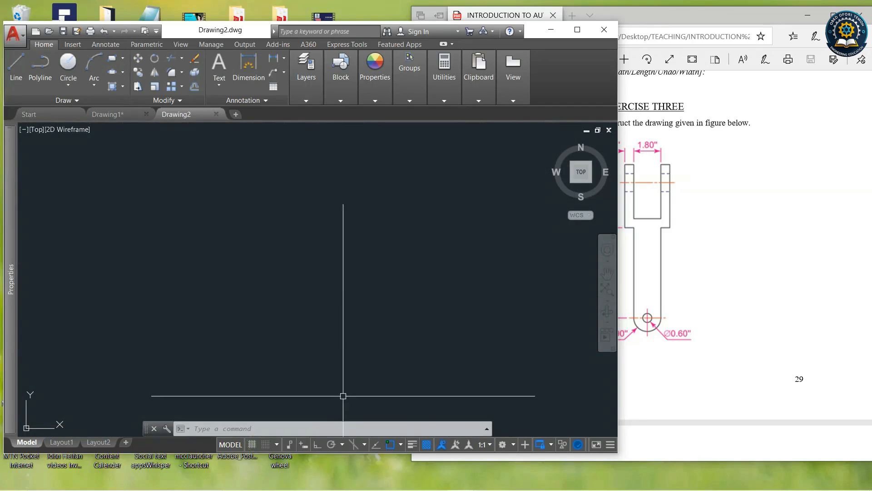
pyautogui.moveTo(655, 24); pyautogui.dragTo(701, 28)
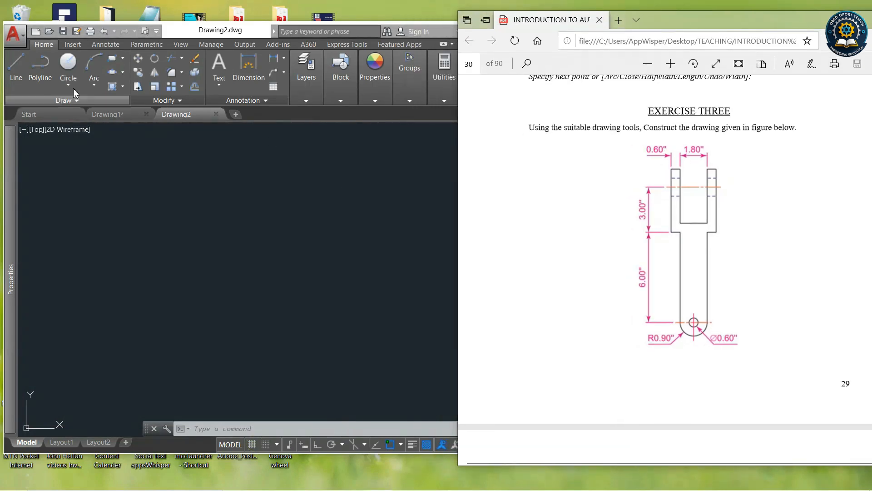
# Start a Line with Ortho on and draw the left fork side: 6 up, 0.6 left, 3 up, 0.6 right.
pyautogui.click(21, 66)
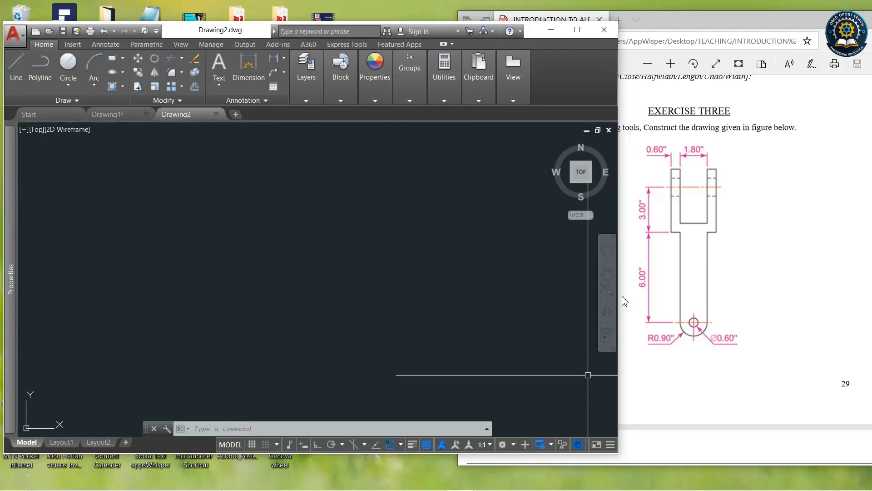
pyautogui.click(16, 66)
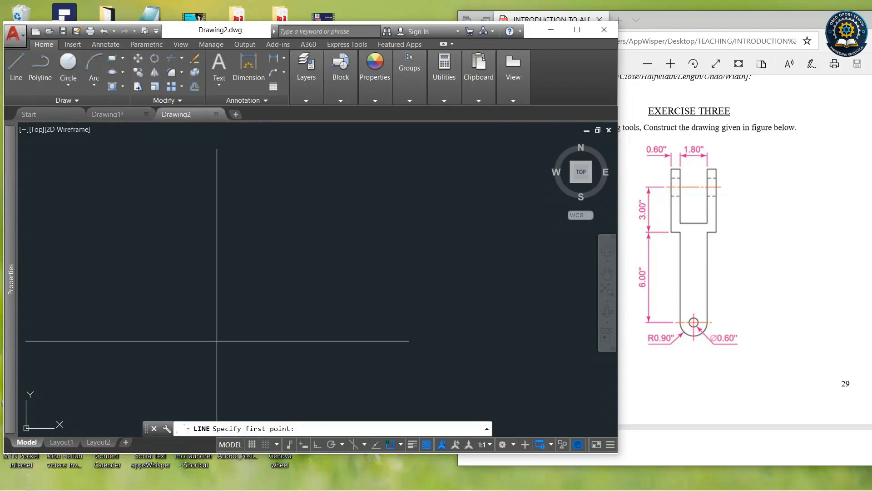
pyautogui.click(216, 353)
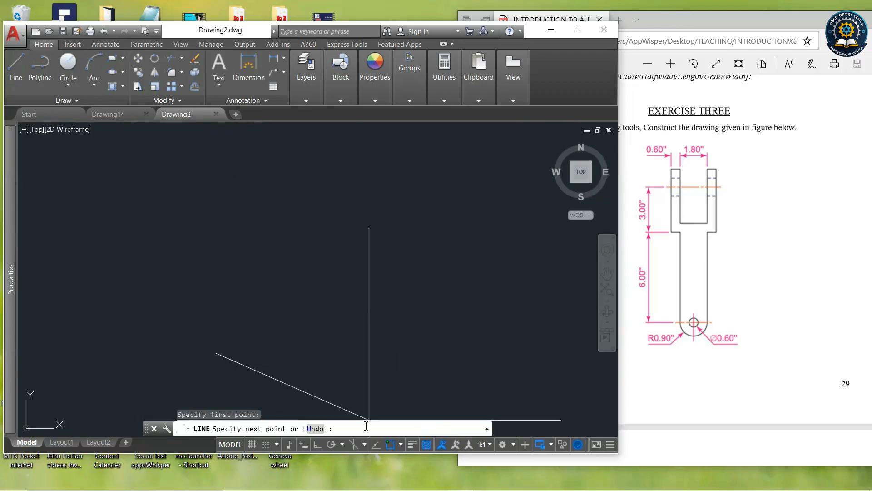
pyautogui.click(316, 446)
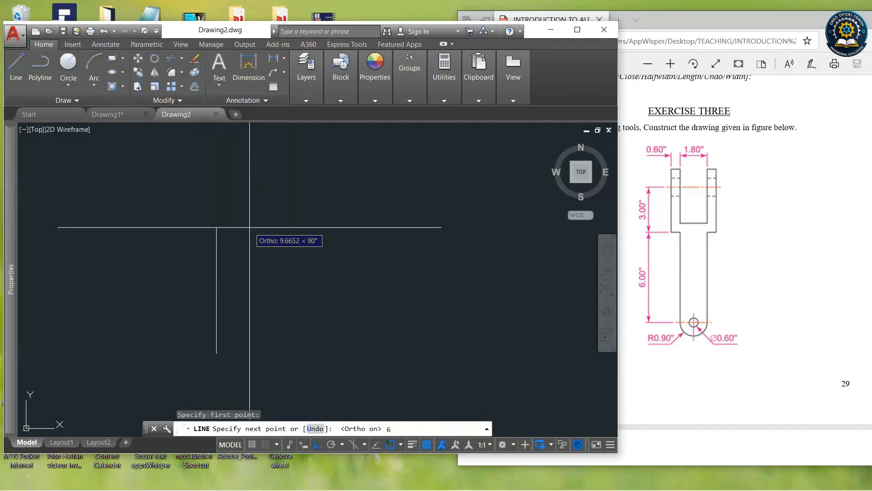
pyautogui.press('Return')
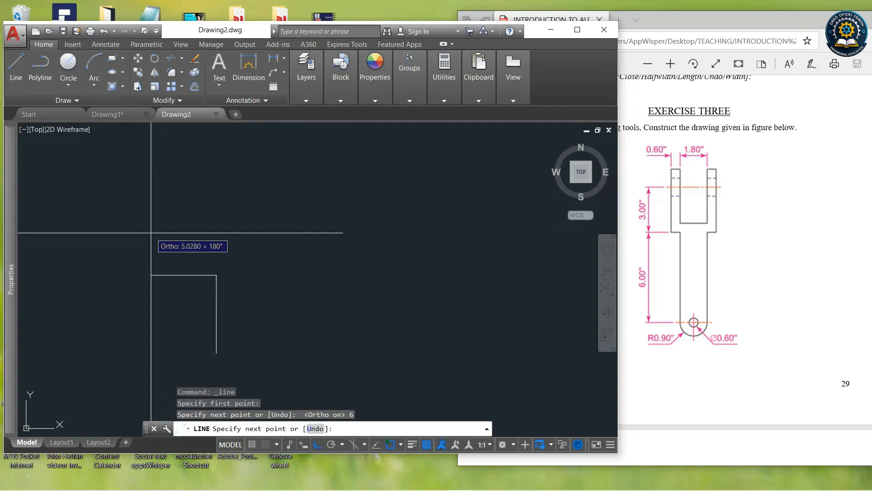
pyautogui.write('0.6')
pyautogui.press('Return')
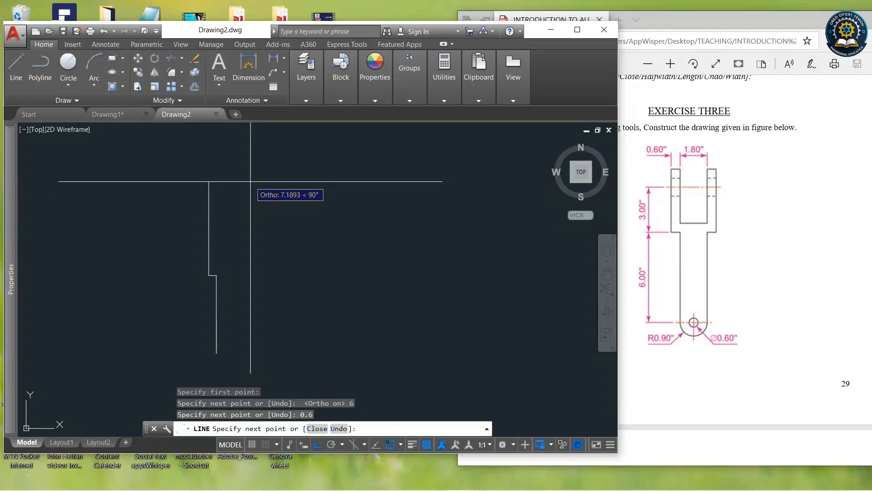
pyautogui.press('Return')
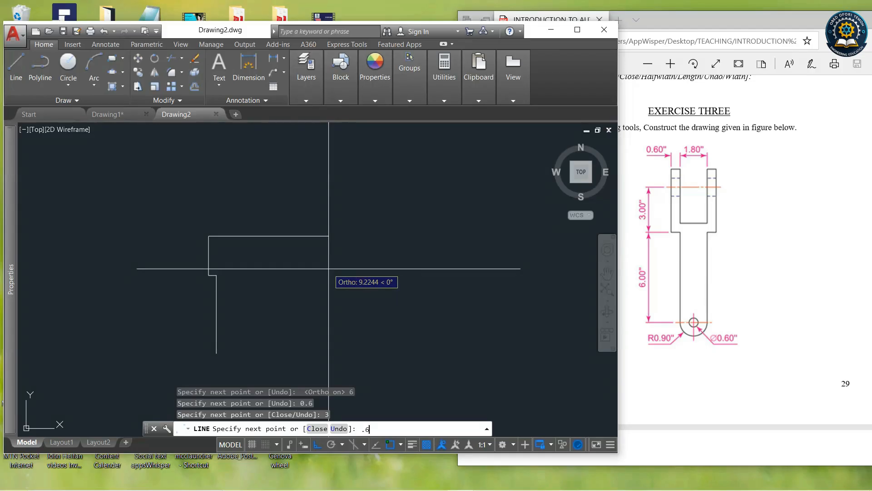
pyautogui.write('.6')
pyautogui.press('Return')
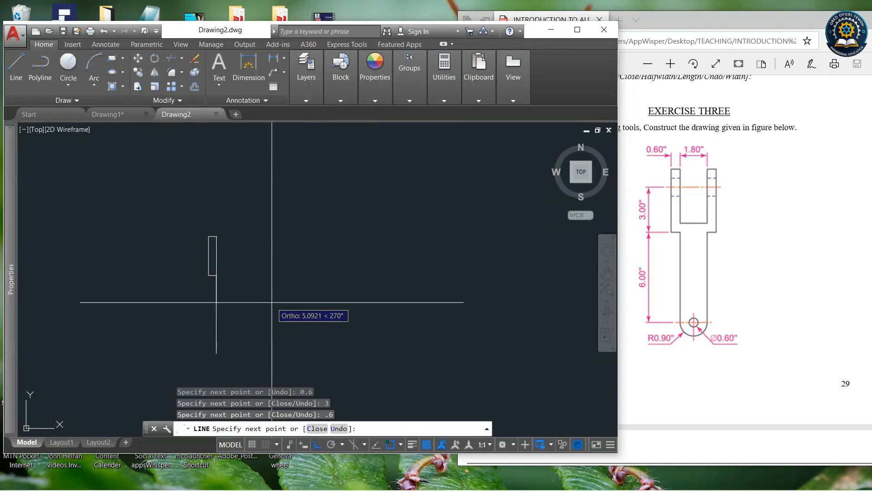
# Continue the line to form the fork slot: 2.4 down, 1.80 right, 2.4 up.
pyautogui.write('2.4')
pyautogui.press('Return')
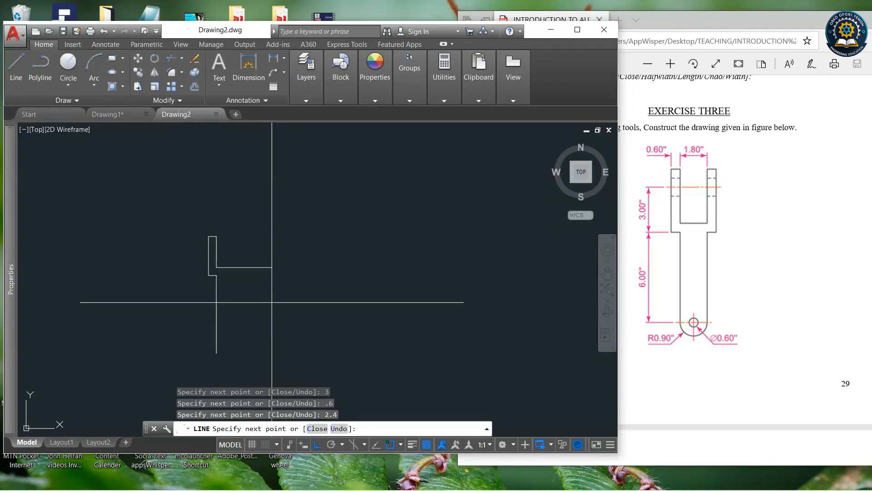
pyautogui.write('1.')
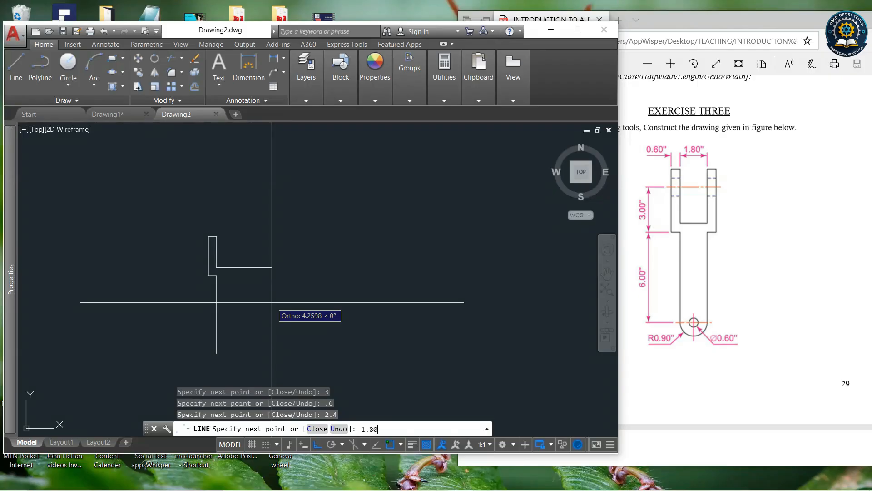
pyautogui.write('80')
pyautogui.press('Return')
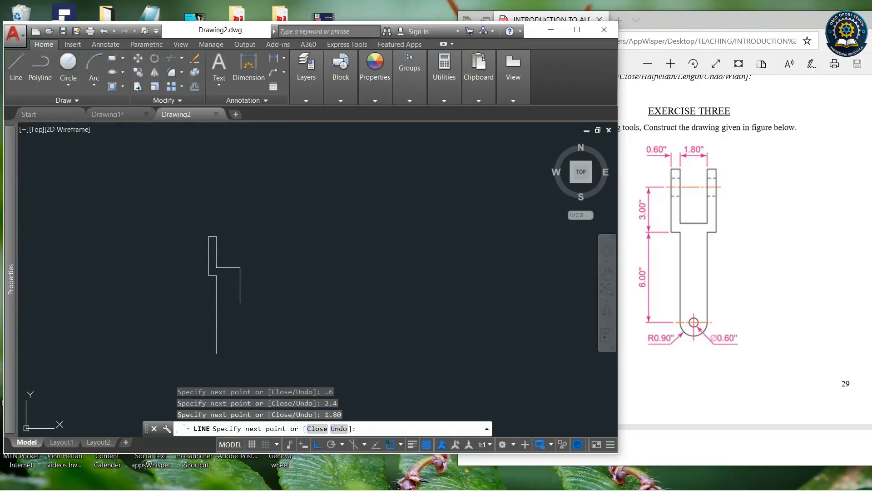
pyautogui.write('2.')
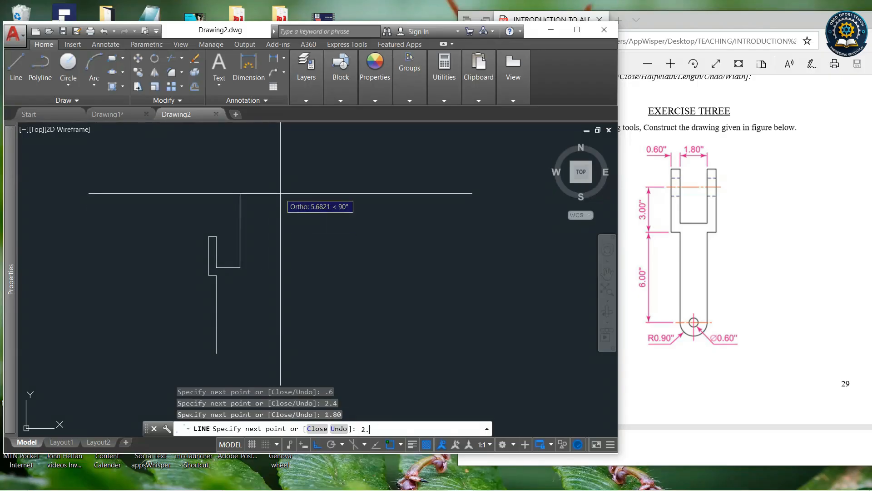
pyautogui.write('4')
pyautogui.press('Return')
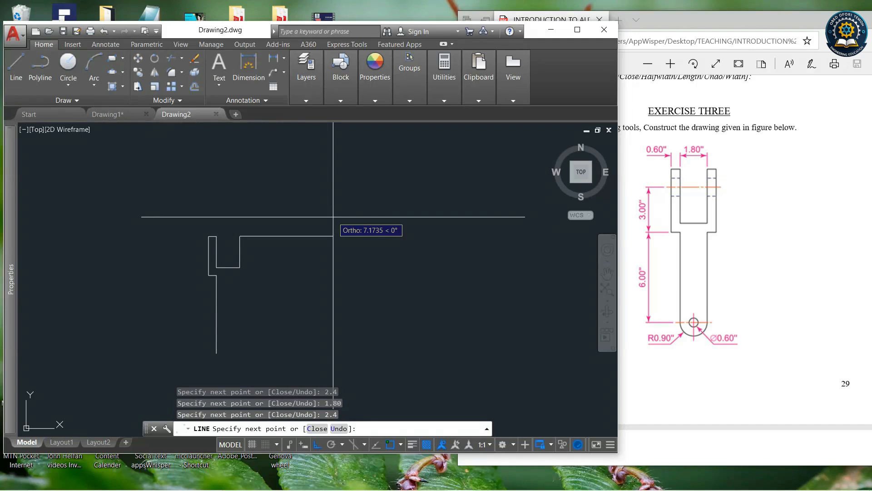
# Complete the outline with segments 0.6 right, 3 down, 0.6 left and 6 down, then end the Line command.
pyautogui.press('Return')
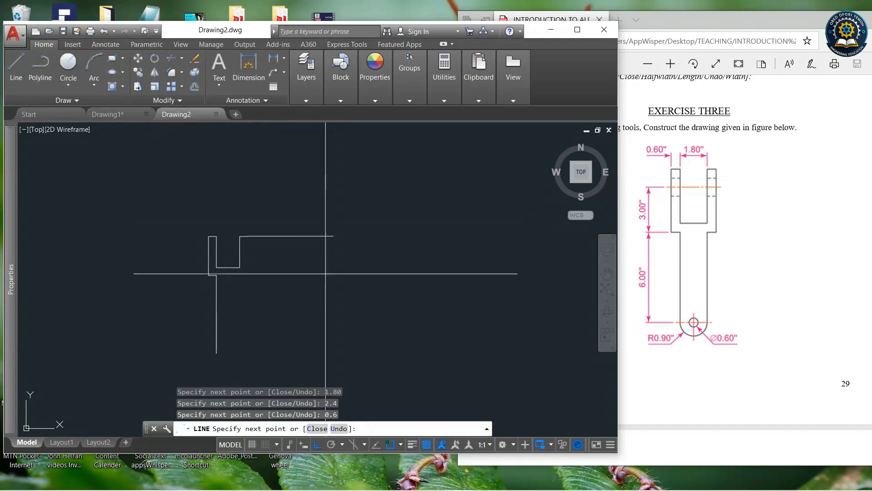
pyautogui.write('3')
pyautogui.press('Return')
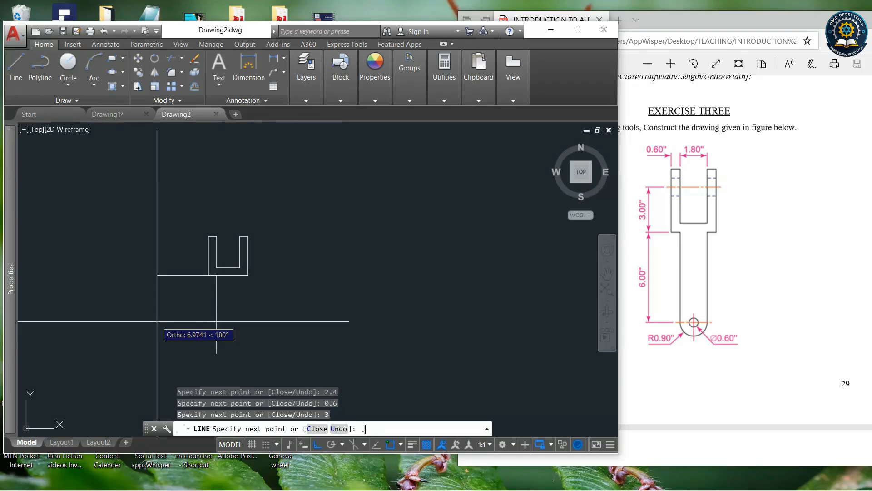
pyautogui.write('.6')
pyautogui.press('Return')
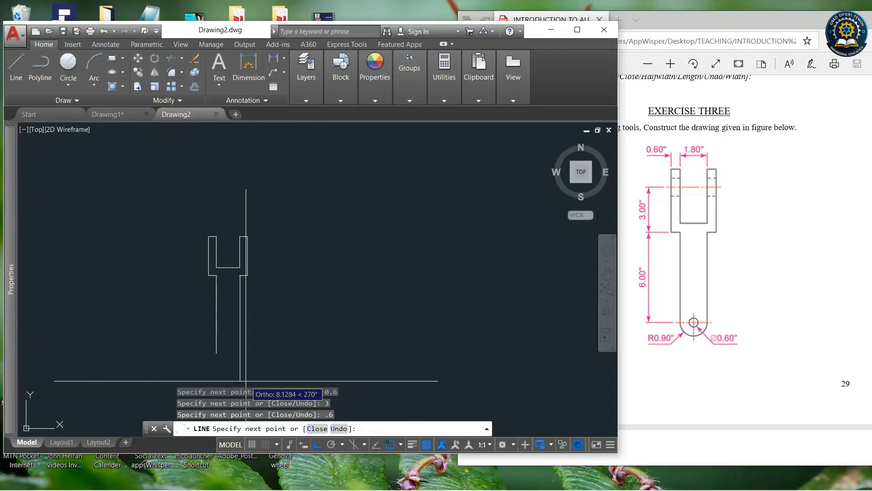
pyautogui.write('6')
pyautogui.press('Return')
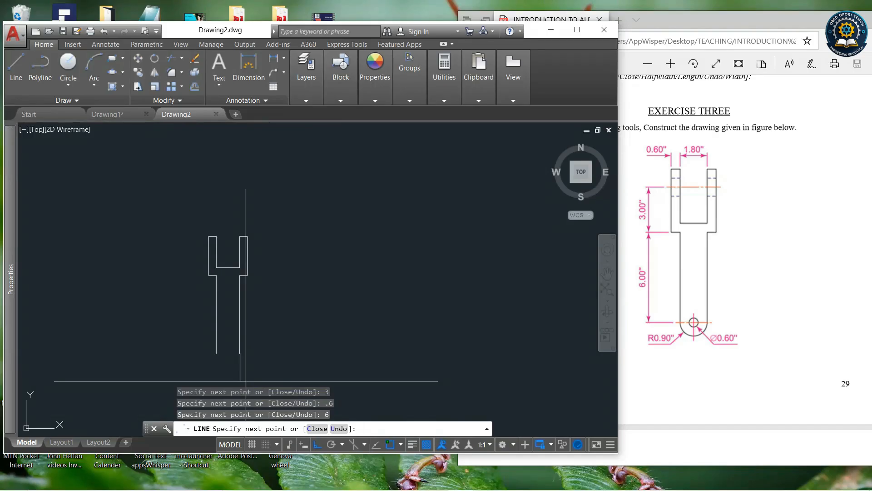
pyautogui.rightClick(331, 295)
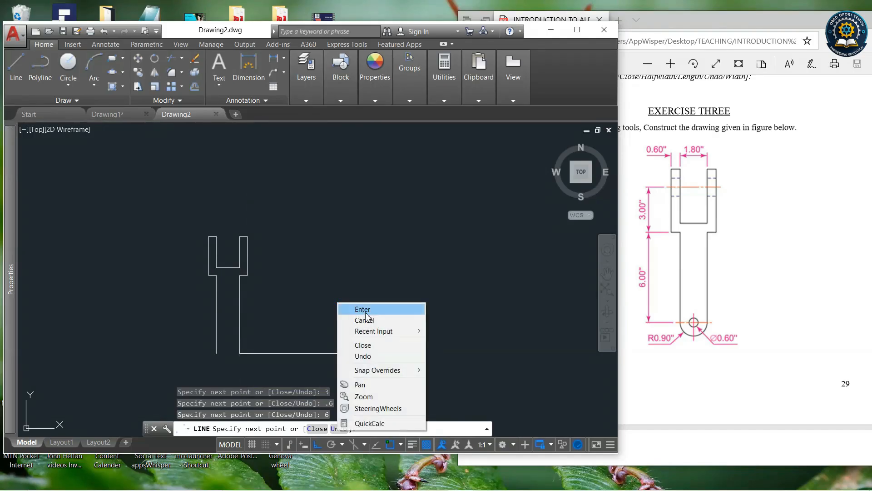
pyautogui.click(359, 304)
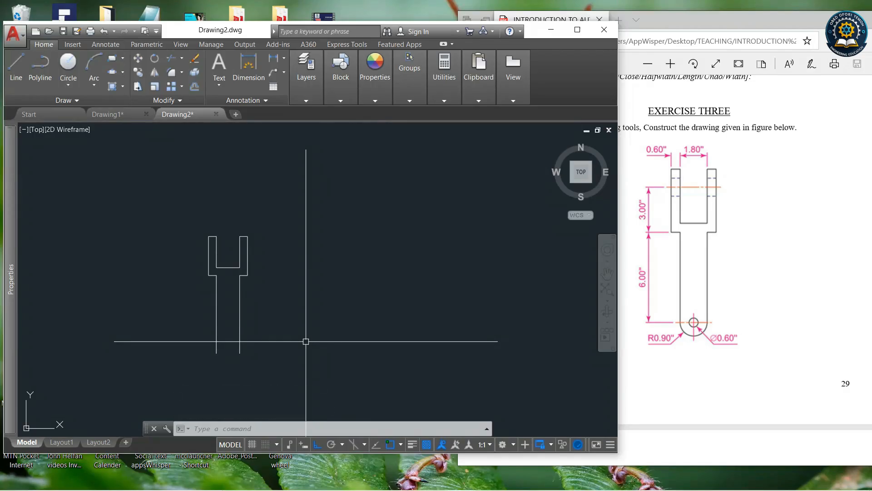
# Draw the rounded bottom end with a Start, End, Radius arc between the stem's lower corners, radius 0.9.
pyautogui.click(96, 86)
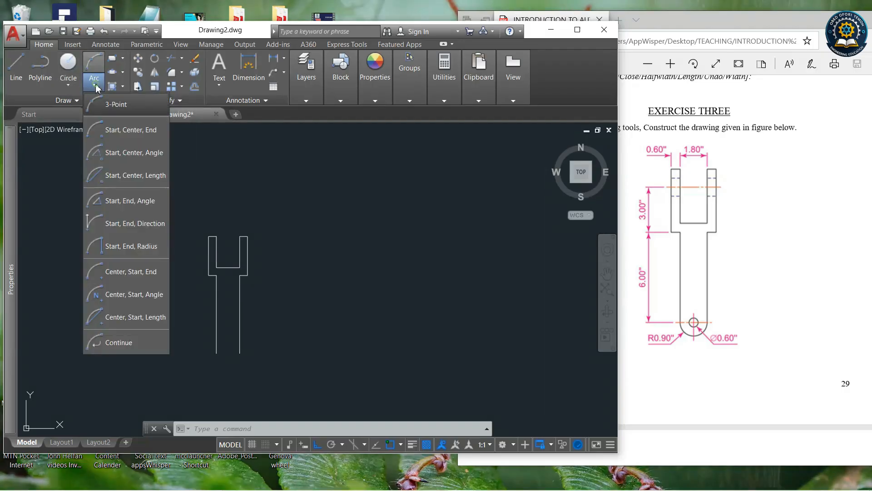
pyautogui.click(132, 247)
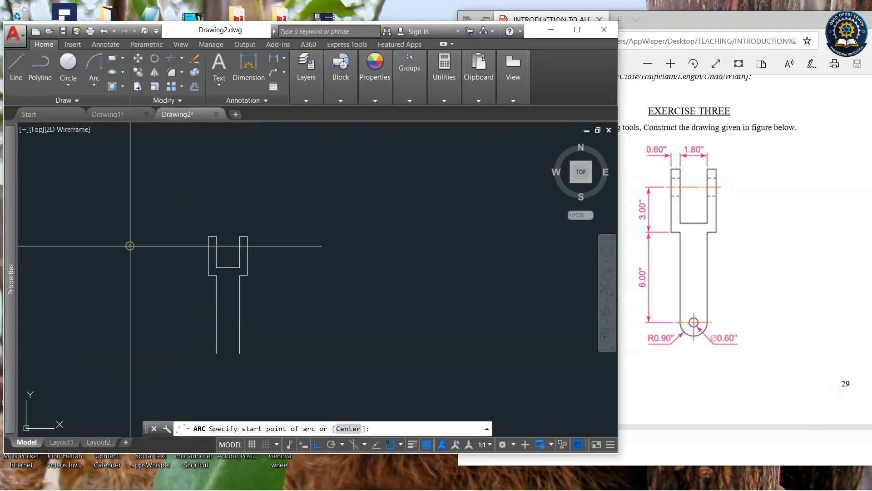
pyautogui.click(216, 353)
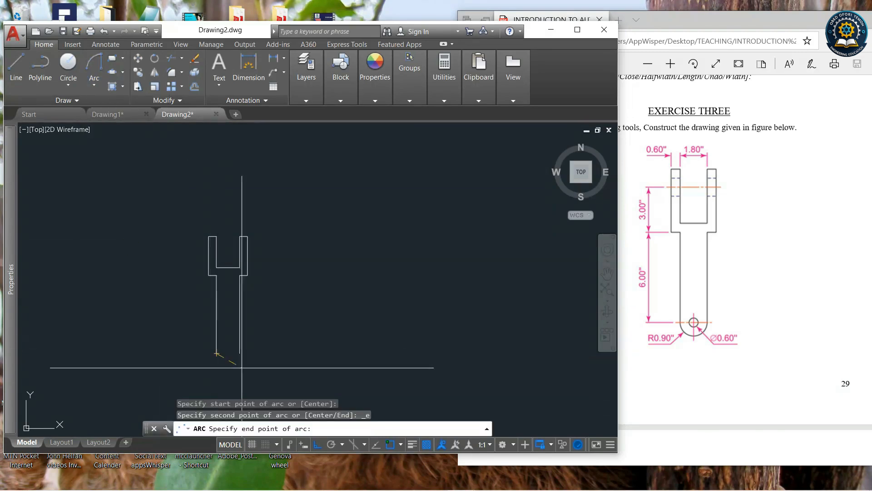
pyautogui.click(239, 353)
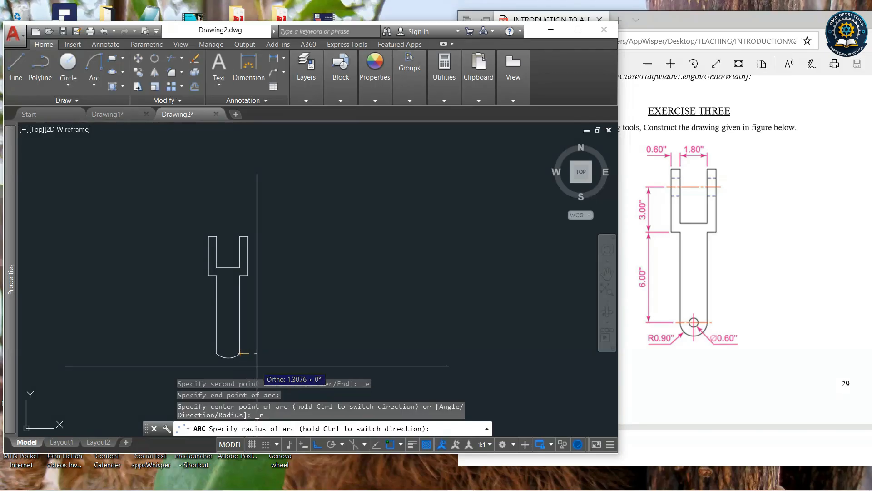
pyautogui.write('.9')
pyautogui.press('Return')
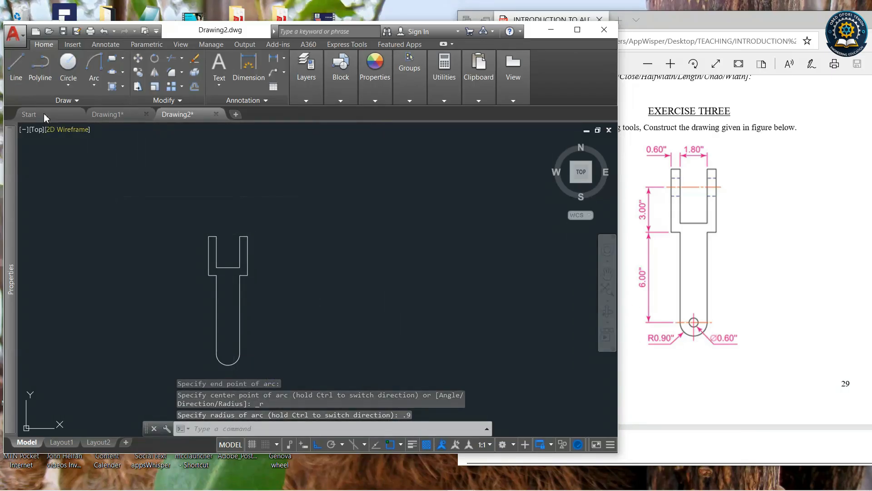
# Draw a line joining the two lower corners of the stem across the arc.
pyautogui.click(21, 64)
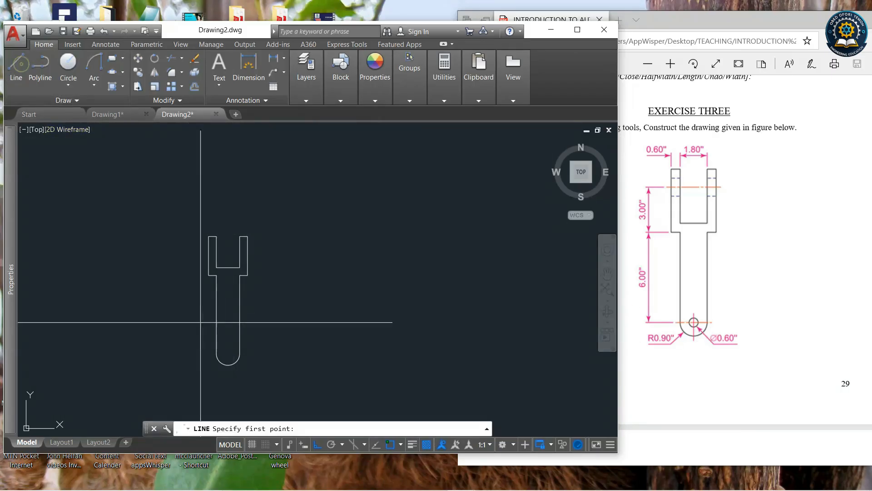
pyautogui.click(215, 352)
pyautogui.click(240, 352)
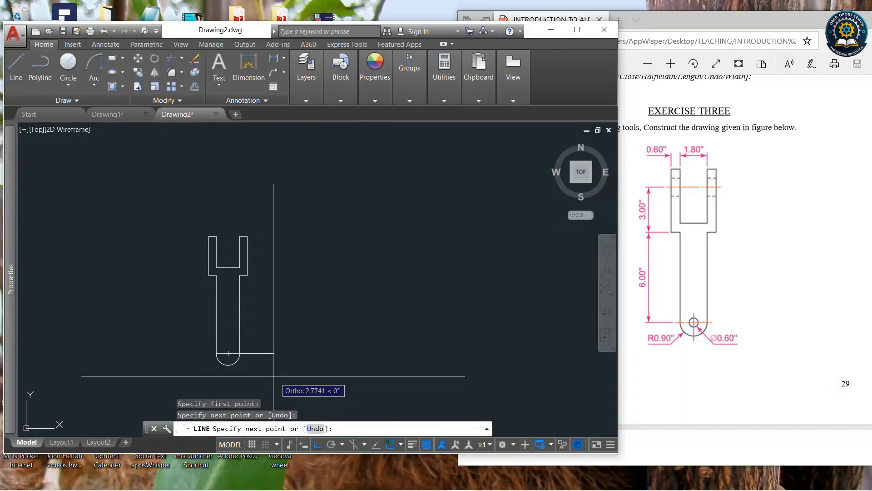
pyautogui.press('Return')
# Draw a 0.6 diameter circle centred at the midpoint of the line across the stem's lower end.
pyautogui.click(68, 63)
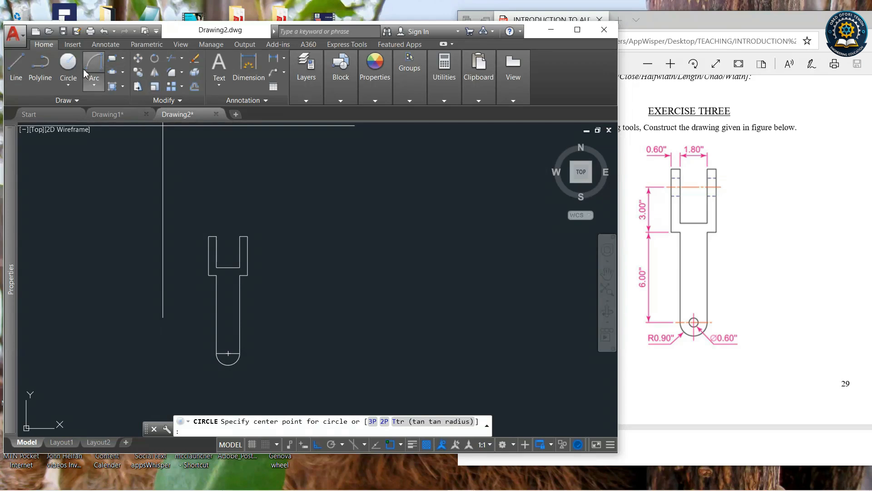
pyautogui.click(66, 67)
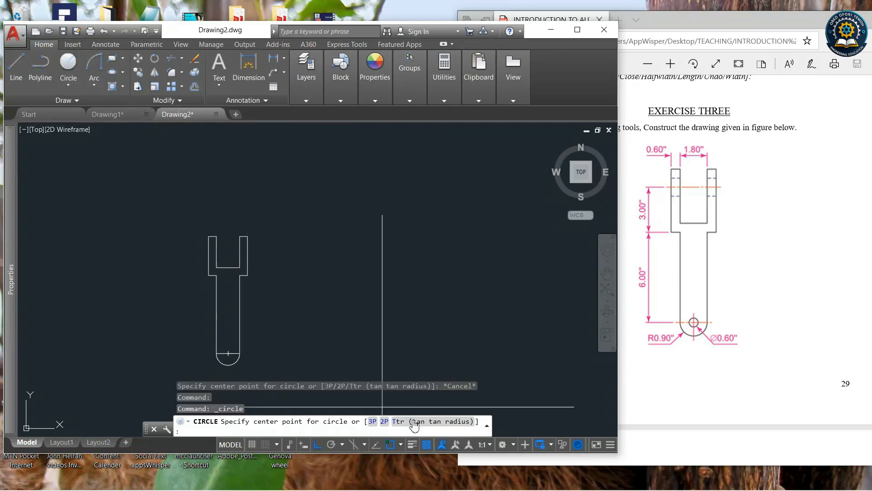
pyautogui.click(401, 444)
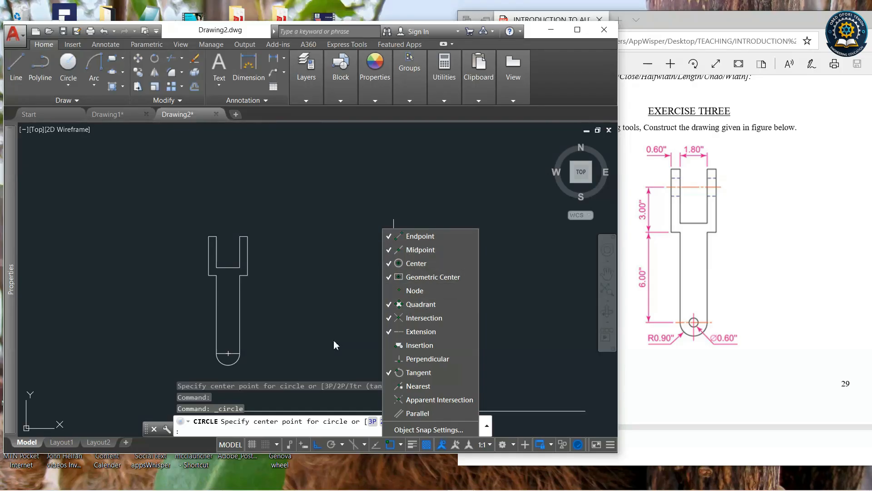
pyautogui.click(304, 118)
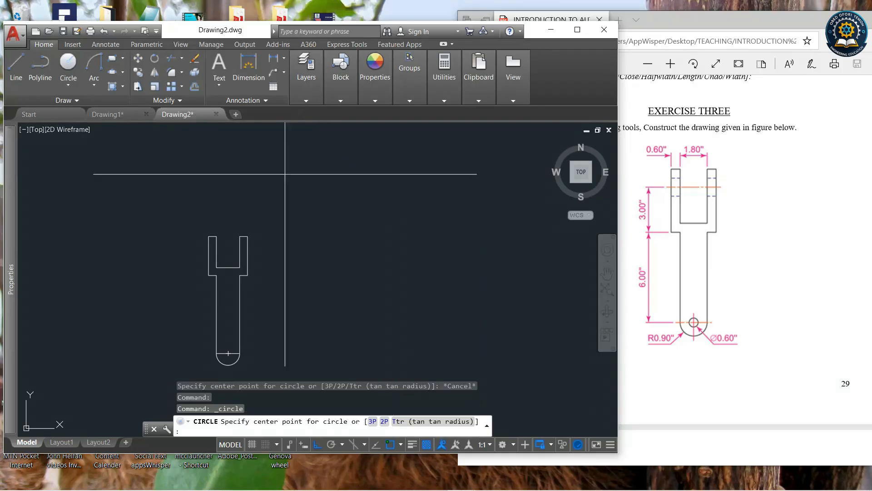
pyautogui.click(401, 445)
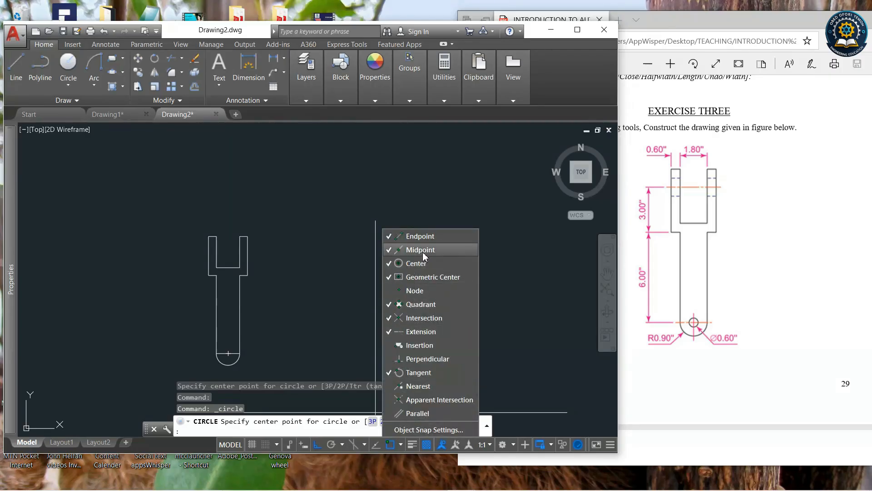
pyautogui.click(348, 299)
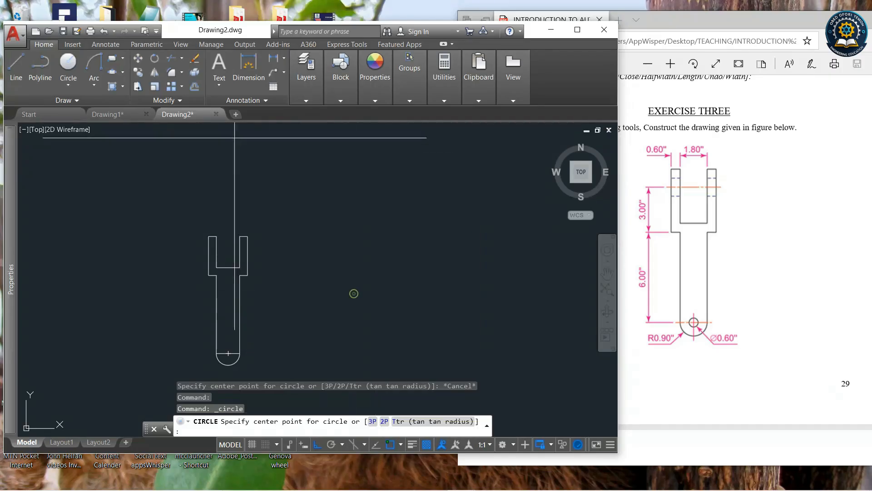
pyautogui.click(228, 353)
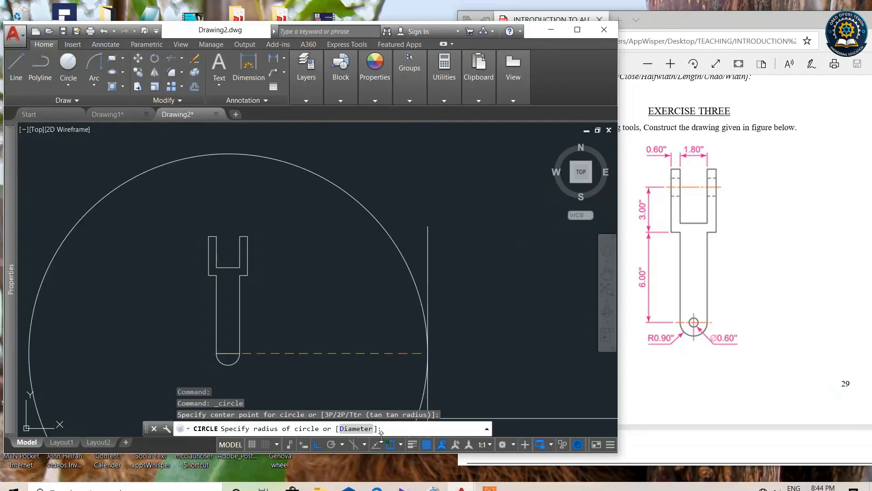
pyautogui.click(355, 428)
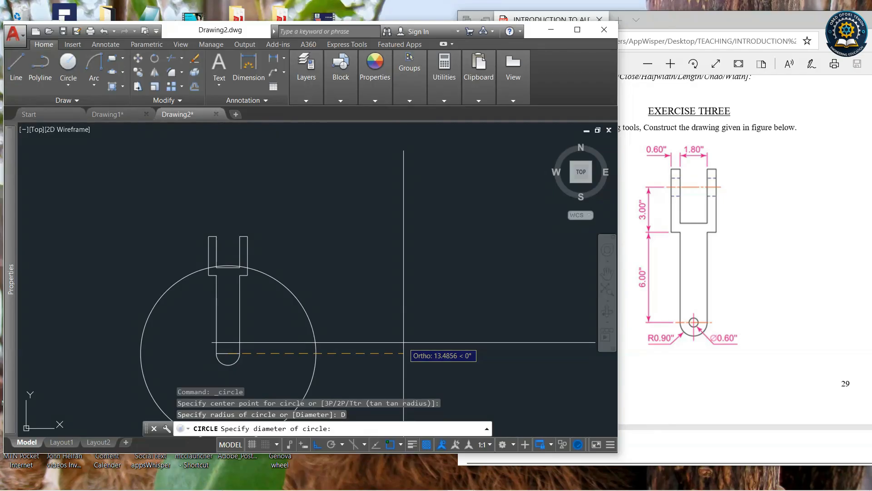
pyautogui.write('.6')
pyautogui.press('Return')
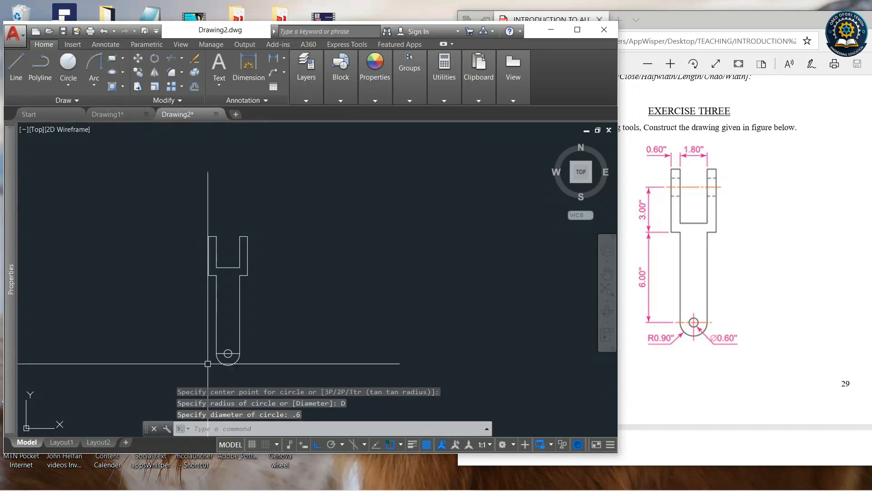
# Extend the left prong with a line 1 up, 0.6 right, and back down to the prong's inner top corner.
pyautogui.scroll(3, 218, 361)
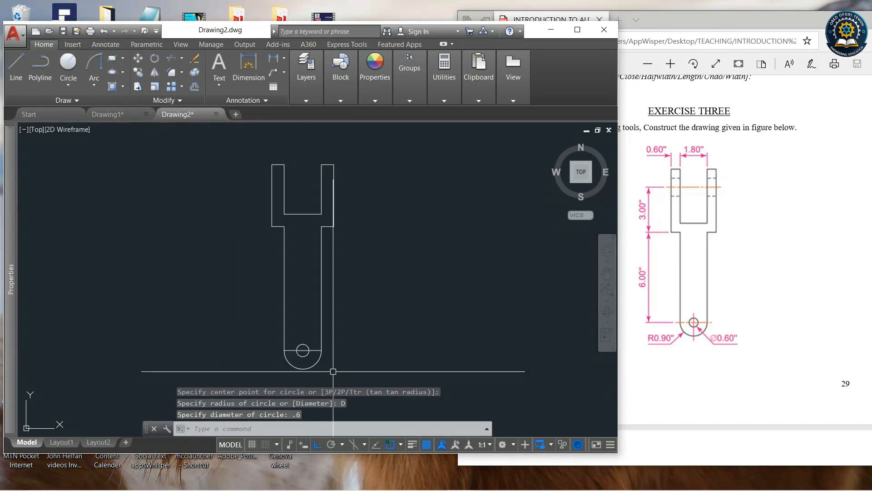
pyautogui.scroll(-2, 333, 371)
pyautogui.scroll(2, 329, 201)
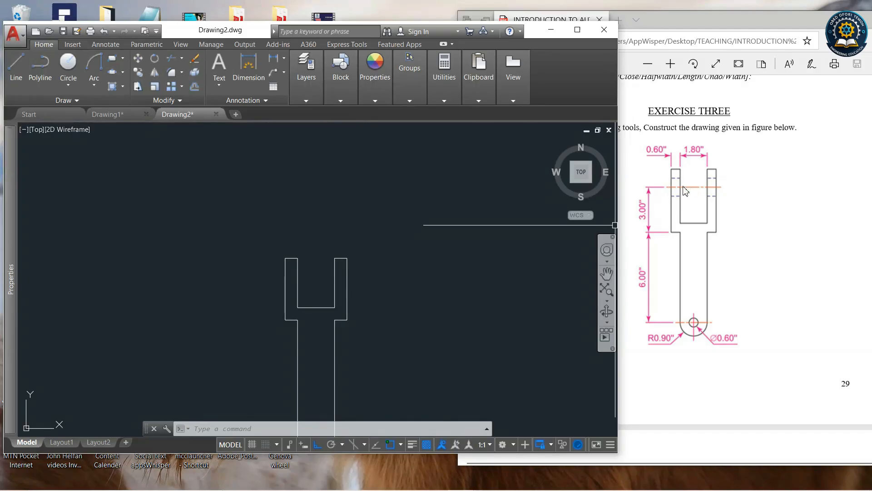
pyautogui.scroll(2, 713, 230)
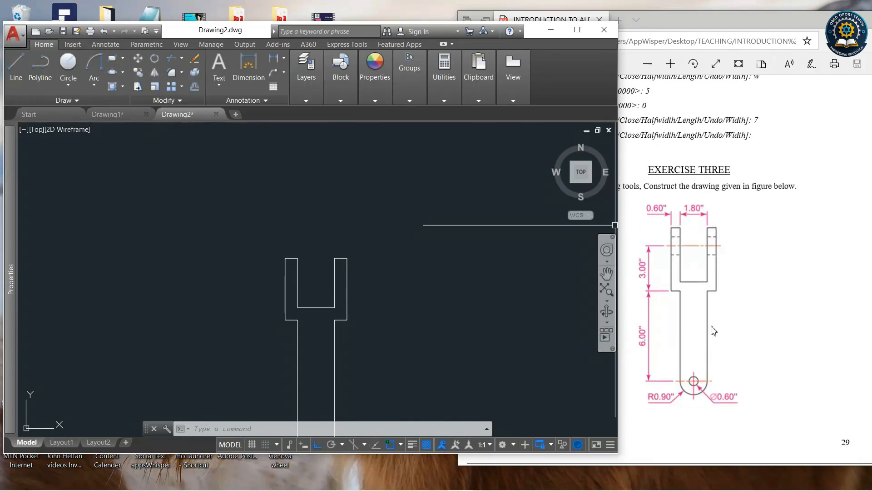
pyautogui.scroll(-4, 713, 330)
pyautogui.scroll(4, 690, 236)
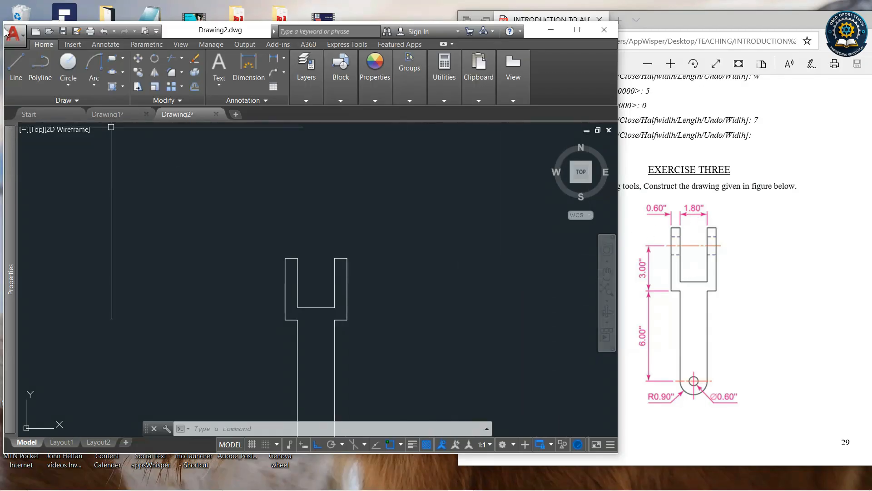
pyautogui.click(12, 68)
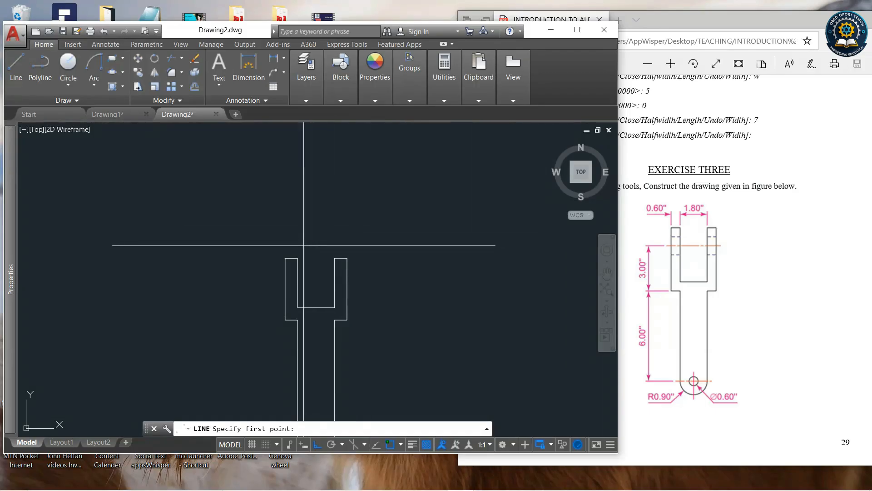
pyautogui.click(285, 257)
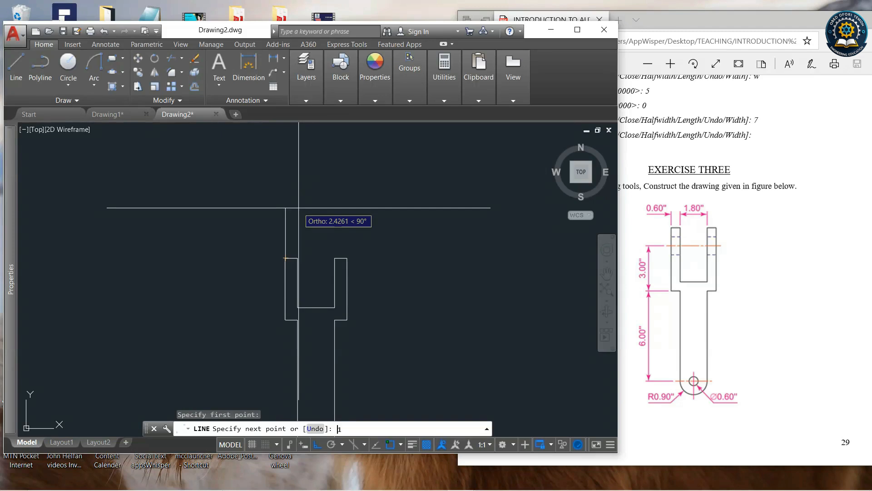
pyautogui.write('1')
pyautogui.press('Return')
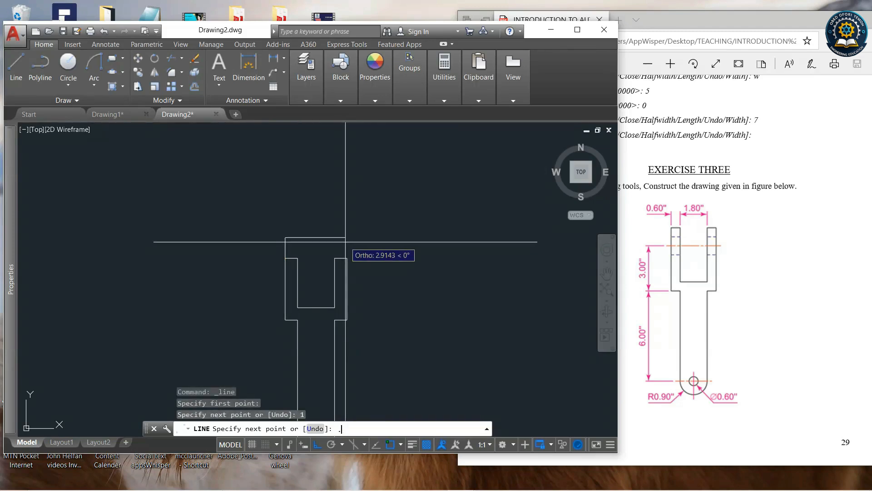
pyautogui.write('.6')
pyautogui.press('Return')
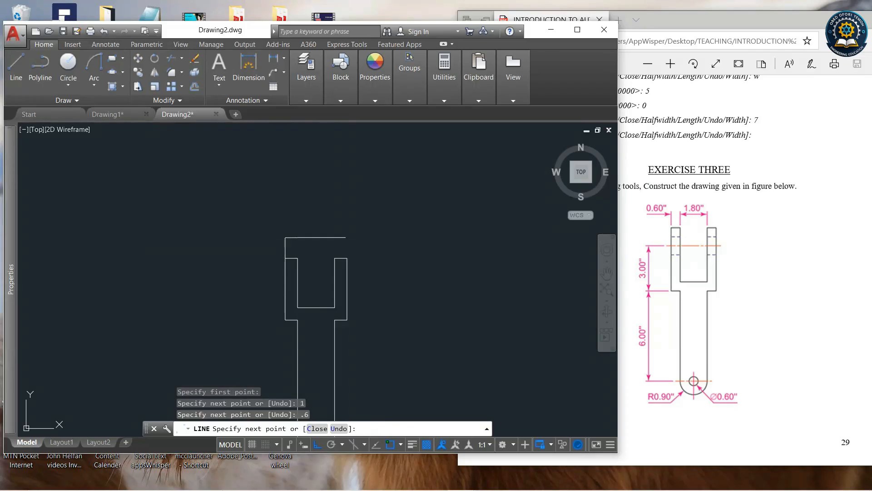
pyautogui.click(297, 258)
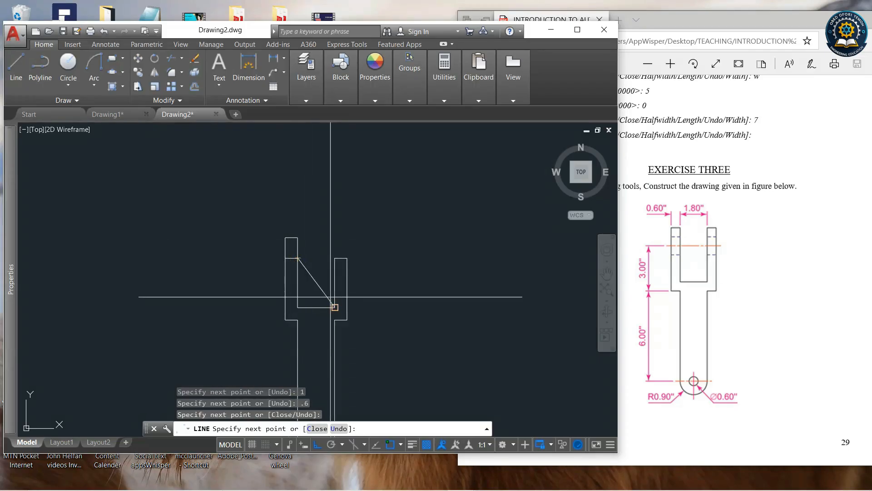
pyautogui.press('Return')
pyautogui.press('Return')
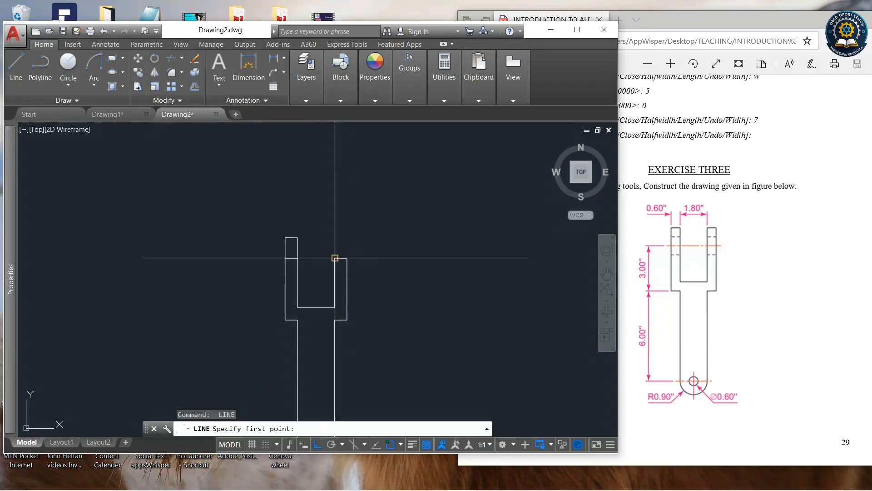
# Extend the right prong with a line from its inner top corner 1 up and 0.6 right.
pyautogui.click(335, 258)
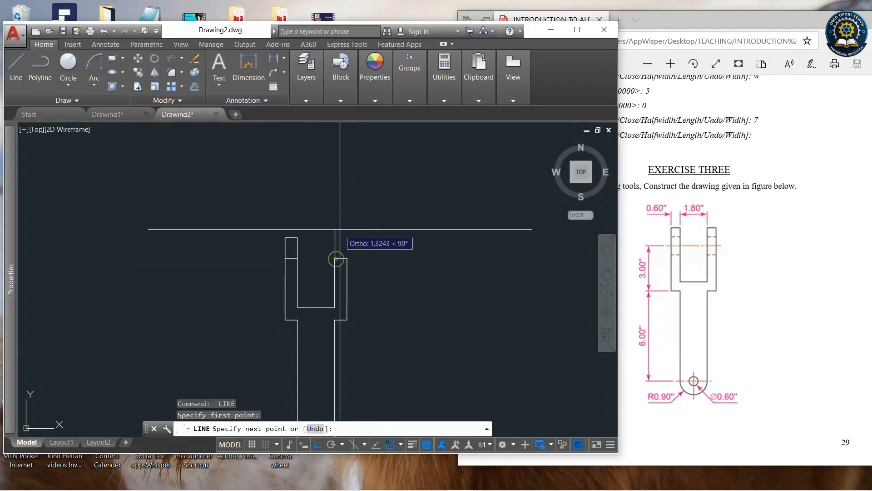
pyautogui.write('1')
pyautogui.press('Return')
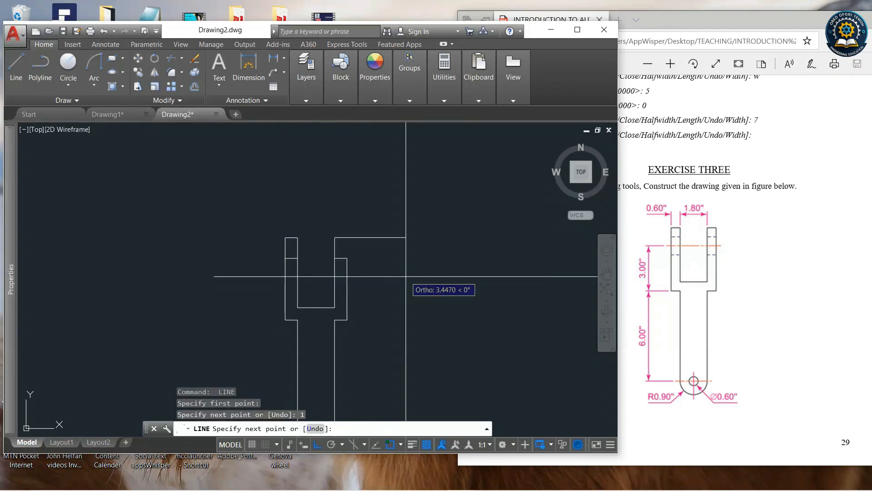
pyautogui.press('Return')
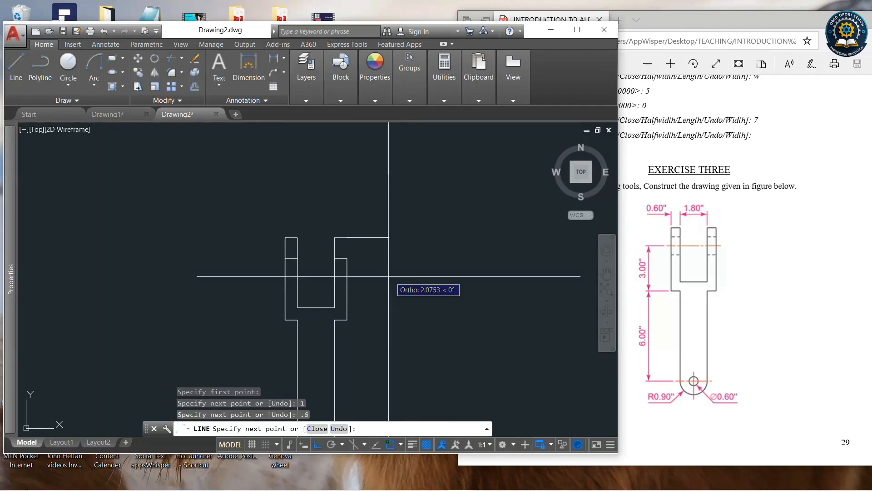
pyautogui.press('Return')
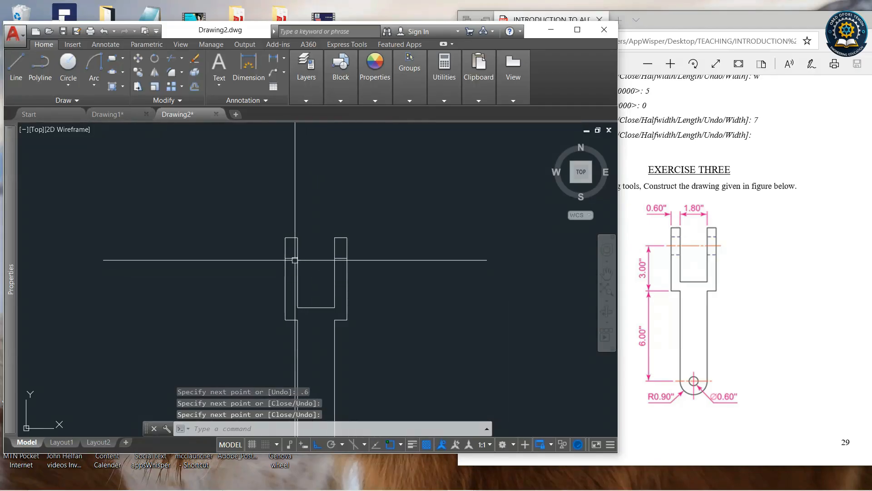
# Stretch the ends of the two horizontal lines across the prongs outward so each extends past both prong edges.
pyautogui.scroll(4, 295, 260)
pyautogui.click(284, 254)
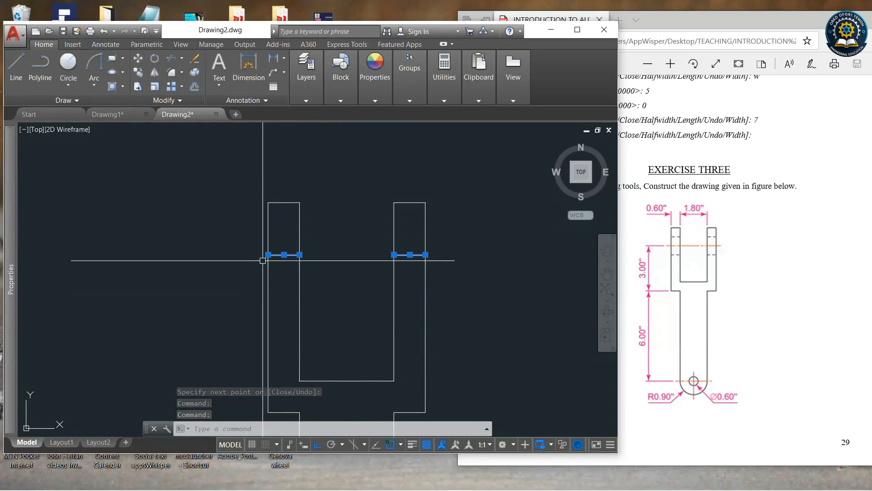
pyautogui.moveTo(268, 254)
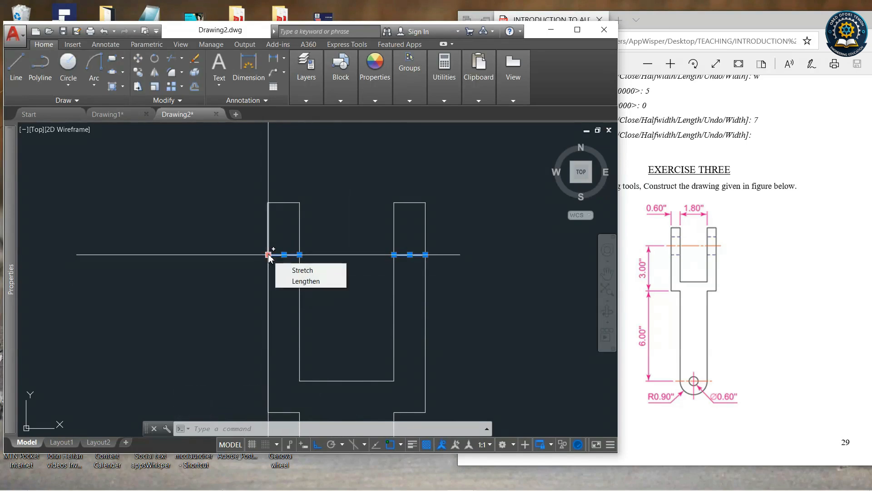
pyautogui.click(268, 255)
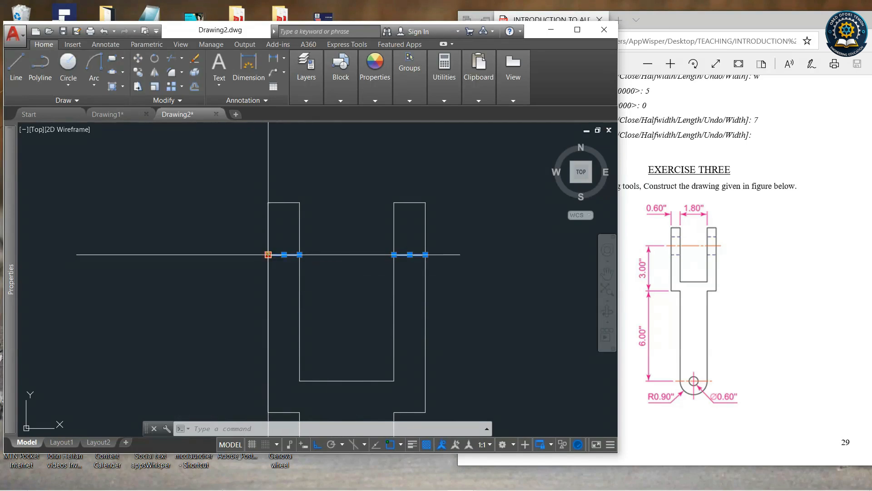
pyautogui.click(238, 261)
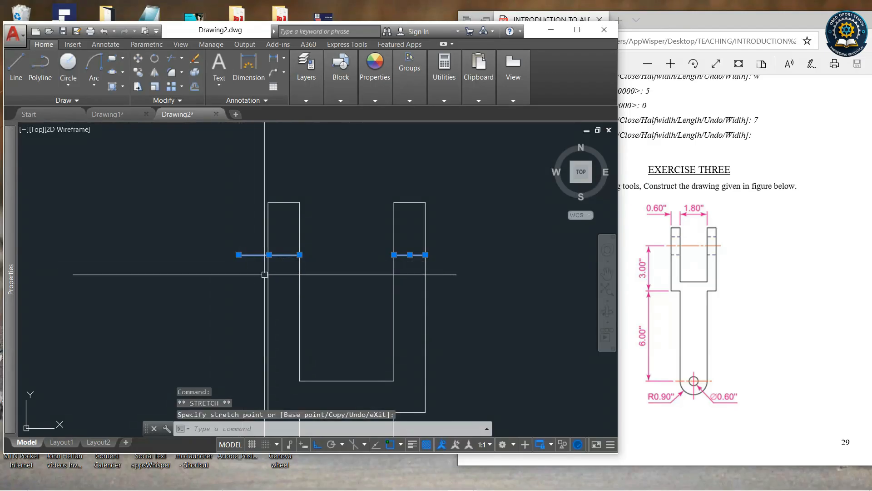
pyautogui.click(300, 255)
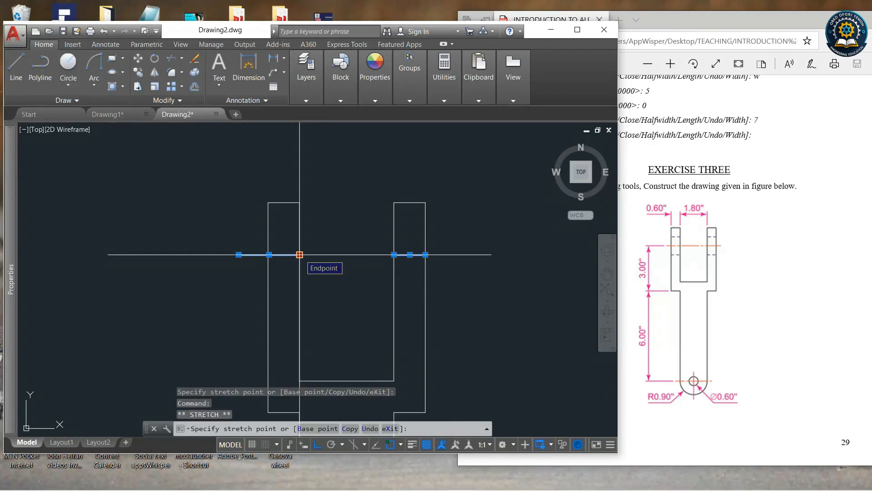
pyautogui.click(335, 257)
pyautogui.click(394, 254)
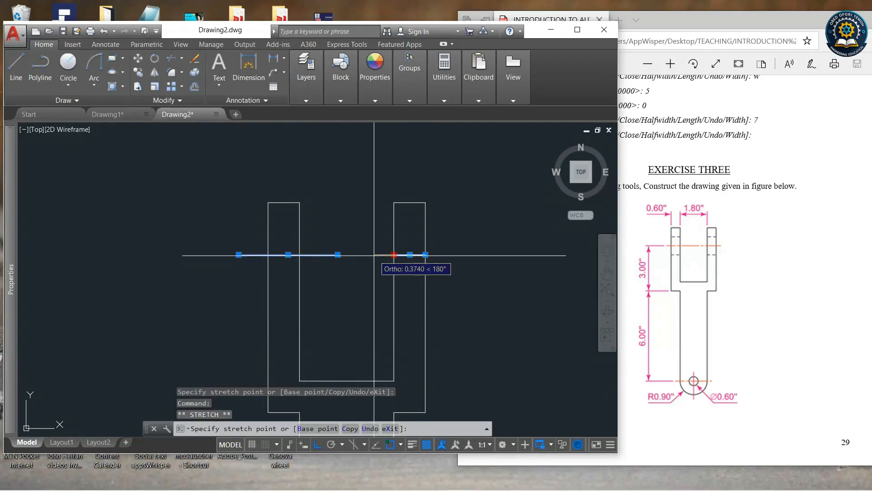
pyautogui.click(373, 256)
pyautogui.click(425, 254)
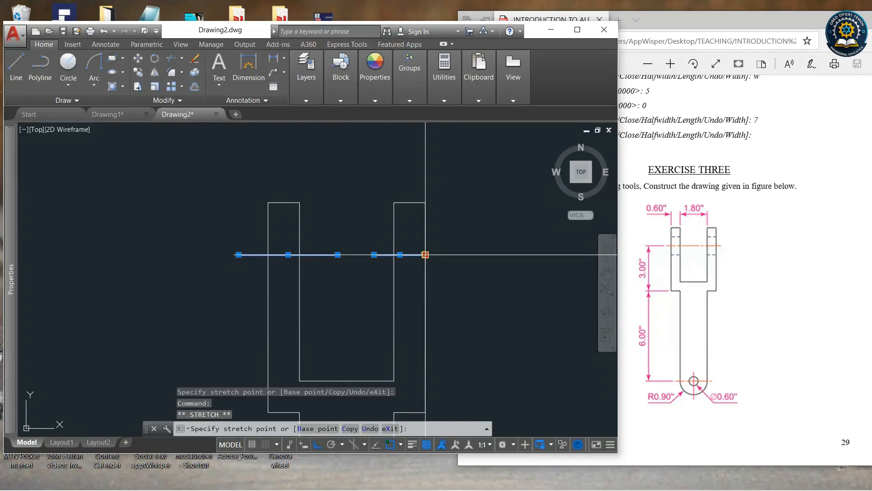
pyautogui.click(458, 256)
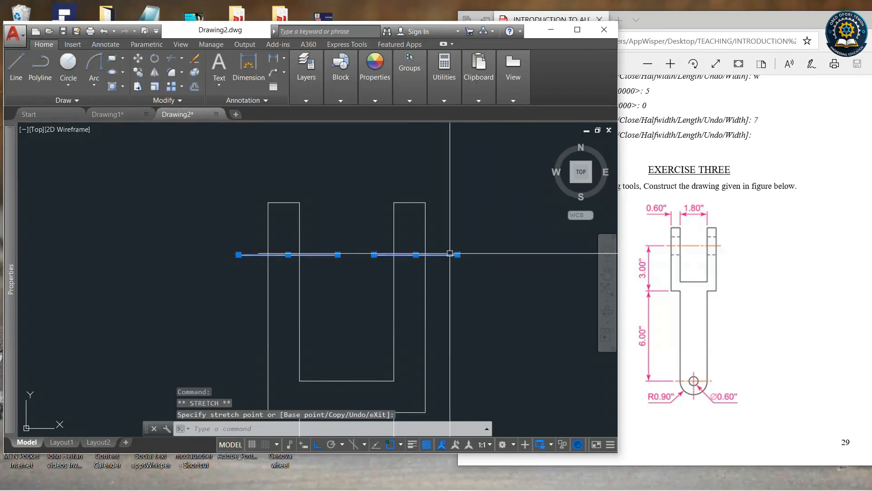
pyautogui.scroll(-6, 438, 220)
pyautogui.scroll(4, 455, 271)
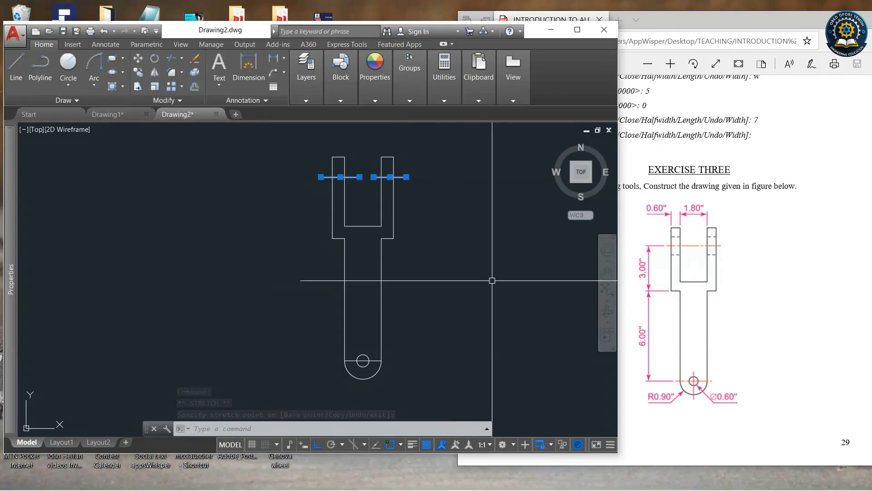
pyautogui.click(475, 284)
pyautogui.click(461, 243)
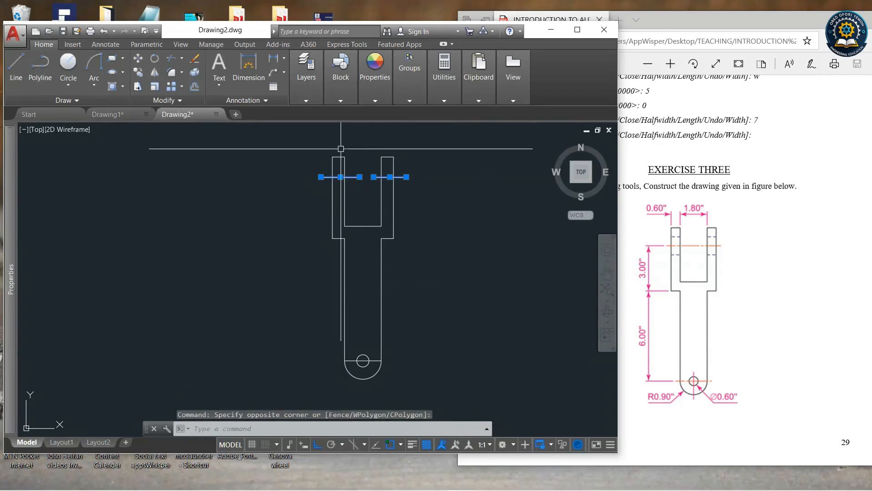
pyautogui.press('Escape')
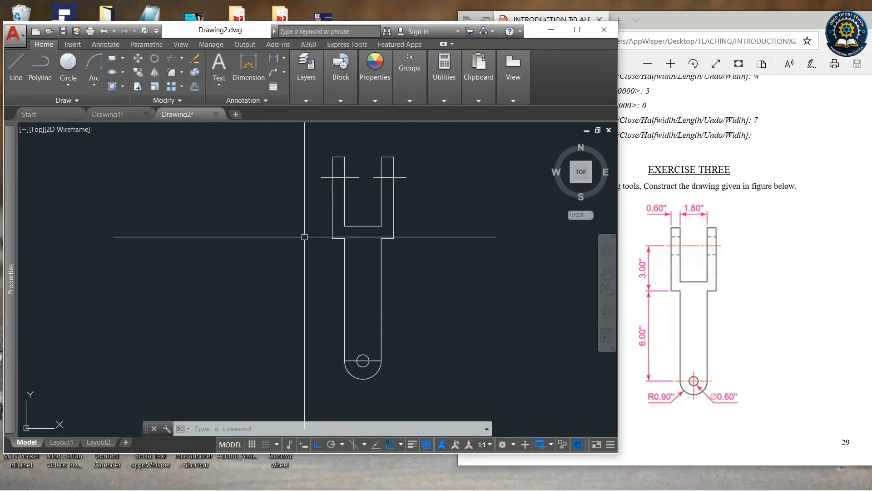
# Switch to the PDF tutorial to review the Exercise Three fork figure.
pyautogui.scroll(-2, 301, 236)
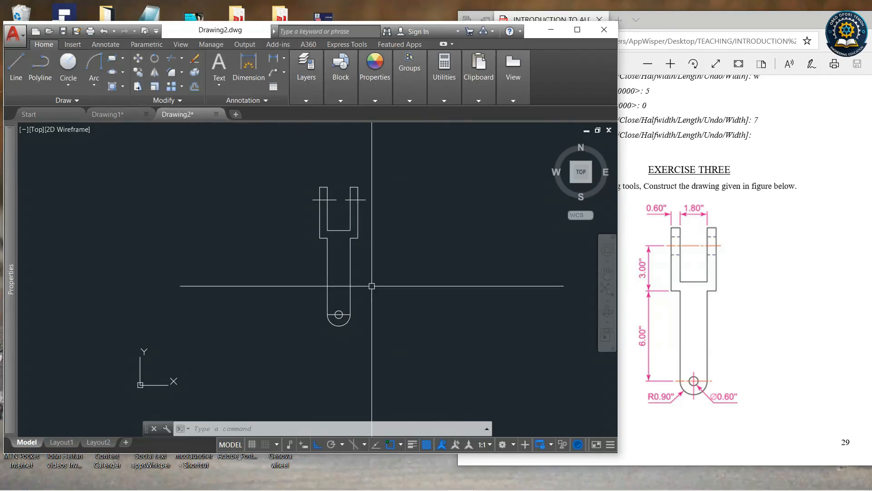
pyautogui.click(730, 371)
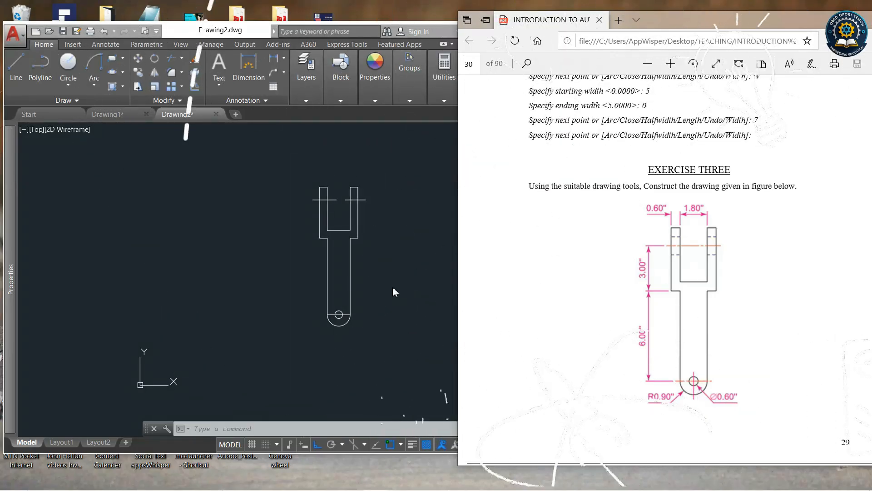